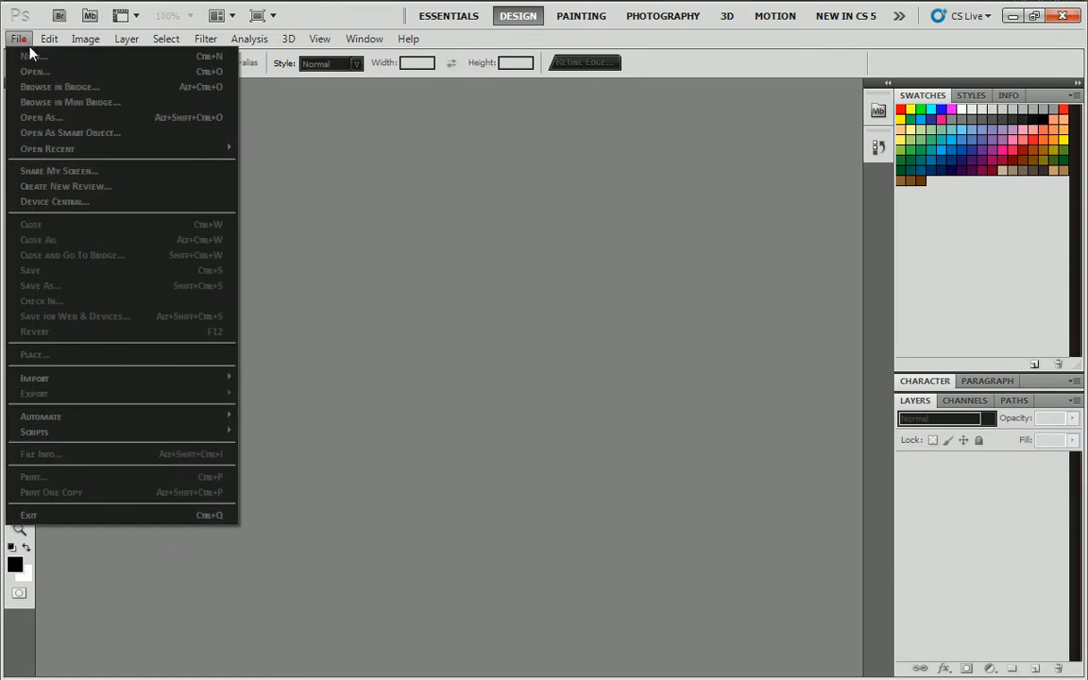
# Step: Create a new 400 × 100 pixel RGB document at 72 pixels/inch with a white background
pyautogui.click(33, 72)
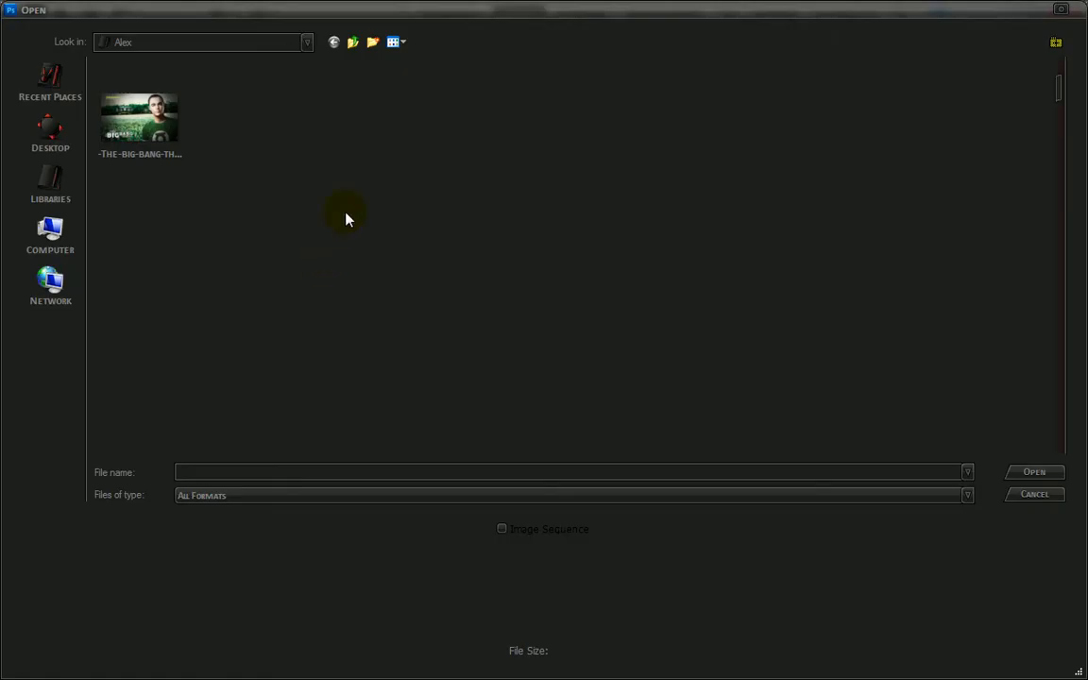
pyautogui.click(1034, 495)
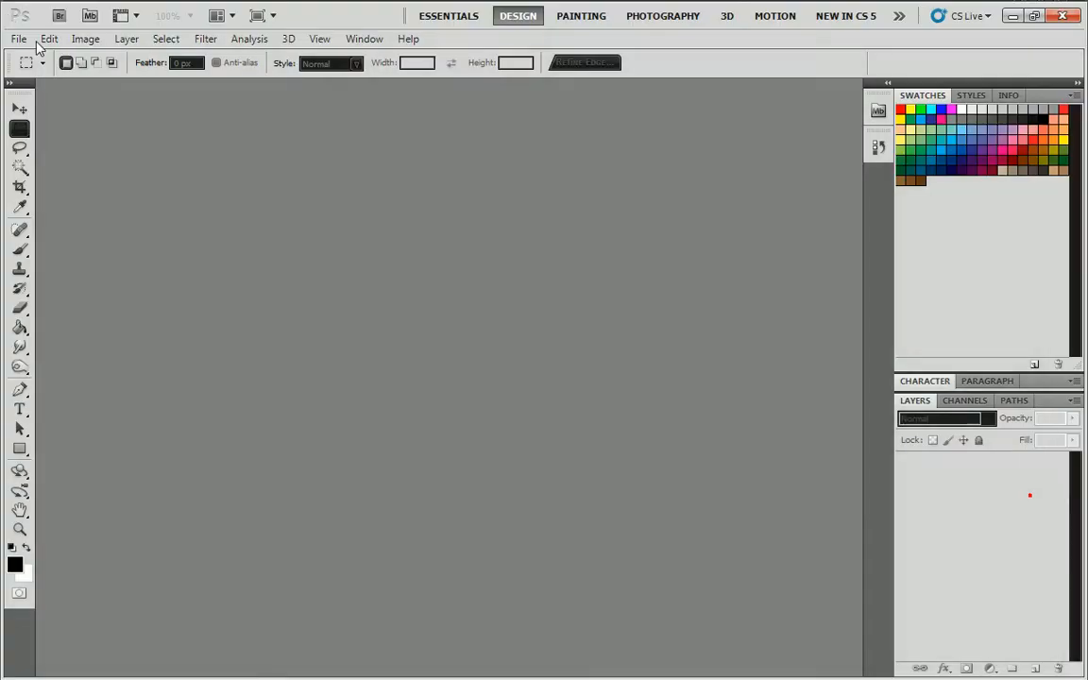
pyautogui.click(19, 39)
pyautogui.click(40, 55)
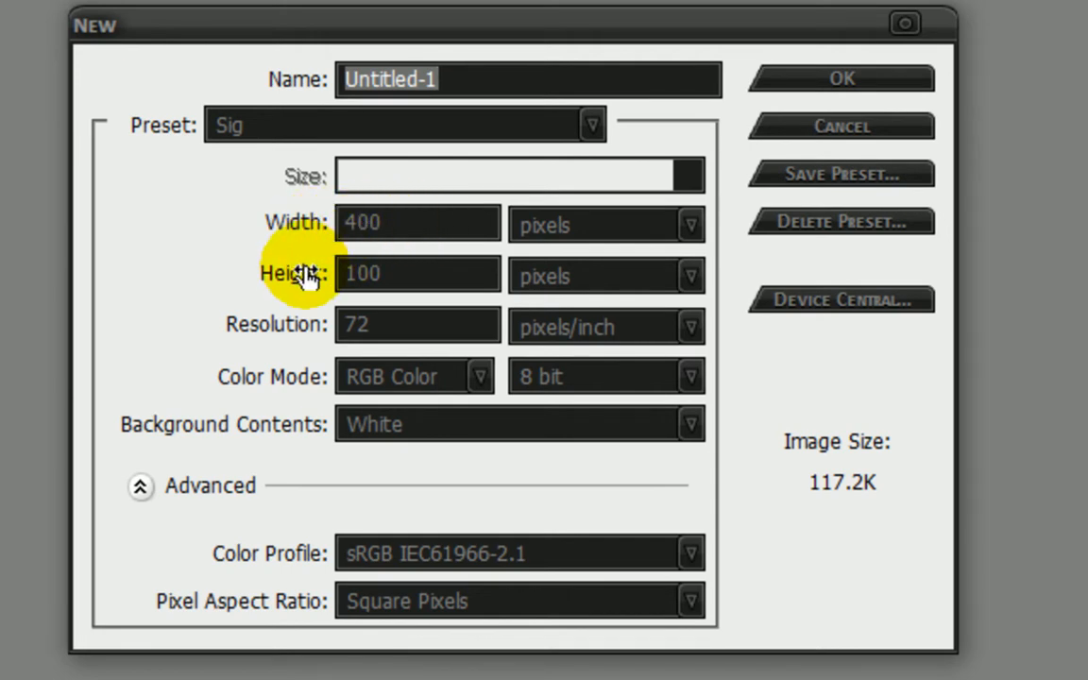
pyautogui.click(803, 76)
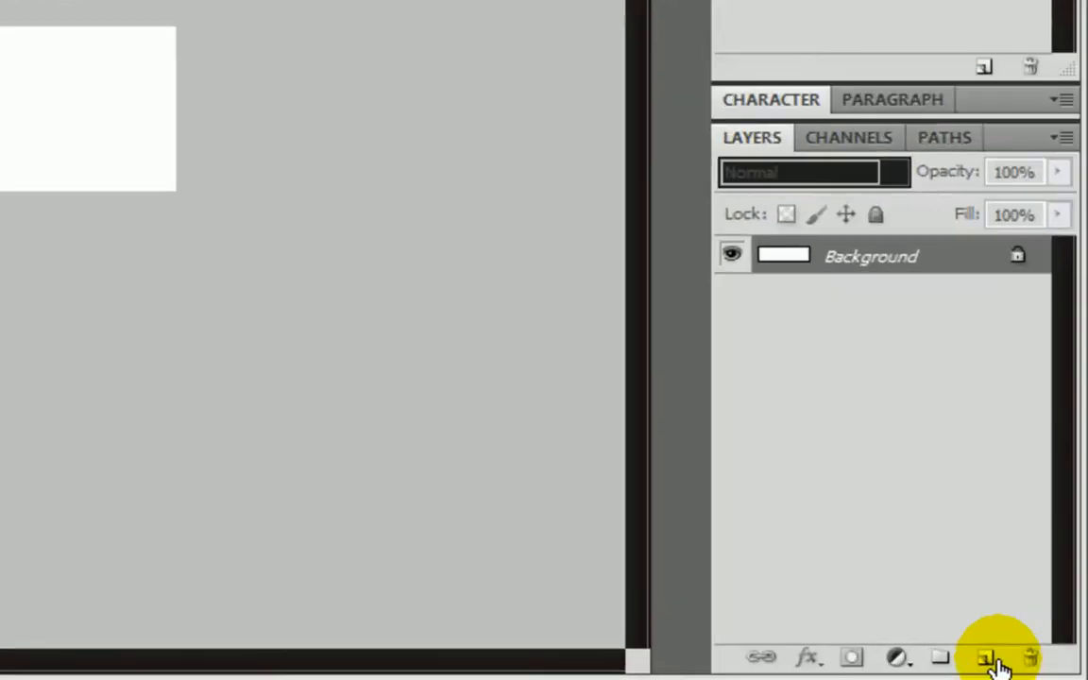
# Step: Add a new layer, restore the default black and white colours, and render clouds on the layer
pyautogui.click(990, 659)
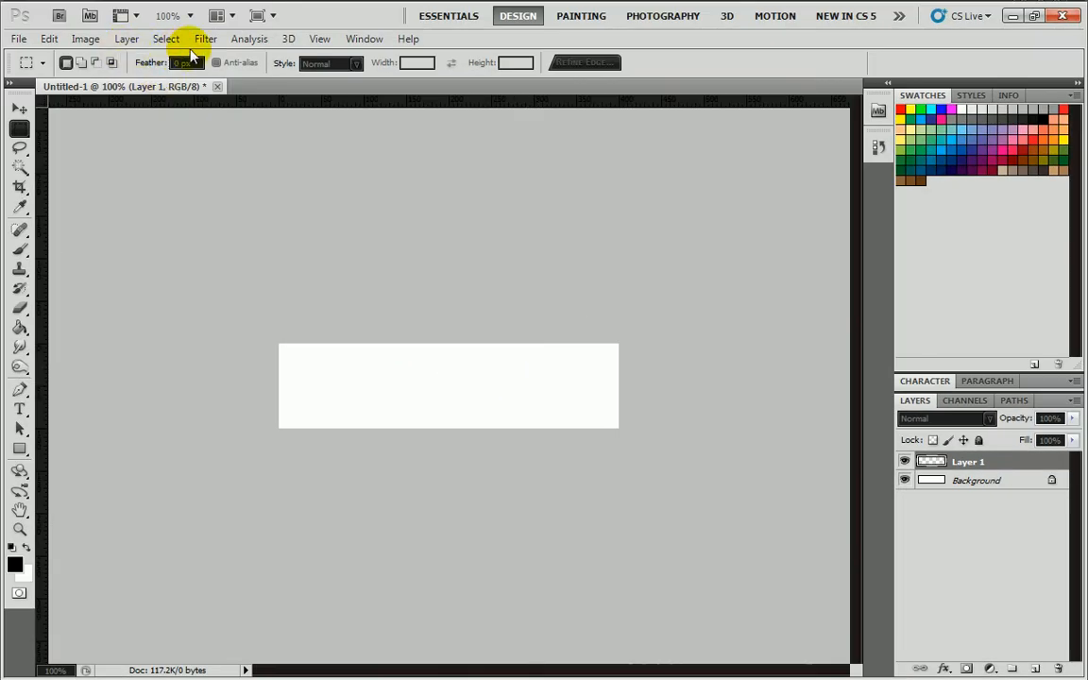
pyautogui.click(11, 548)
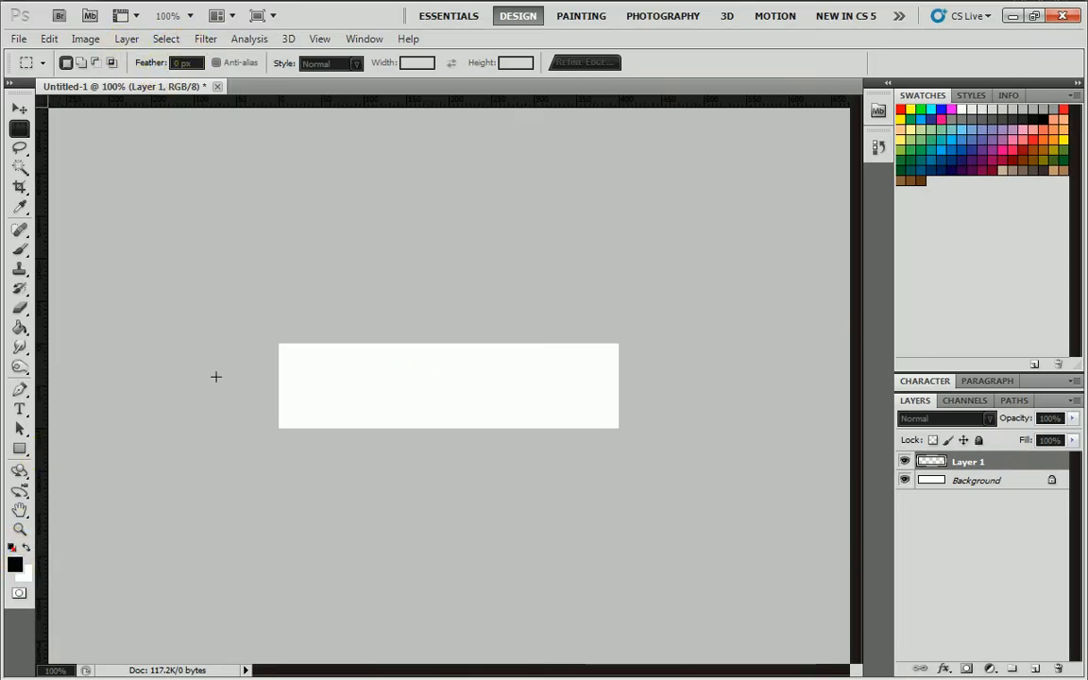
pyautogui.click(205, 38)
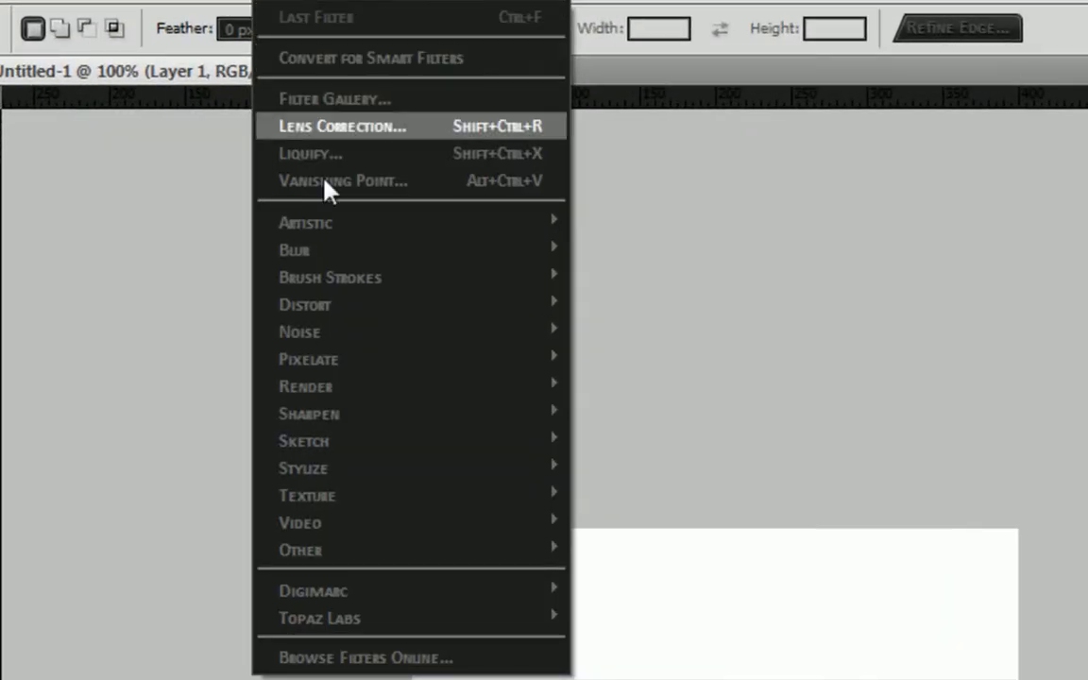
pyautogui.moveTo(340, 389)
pyautogui.click(597, 386)
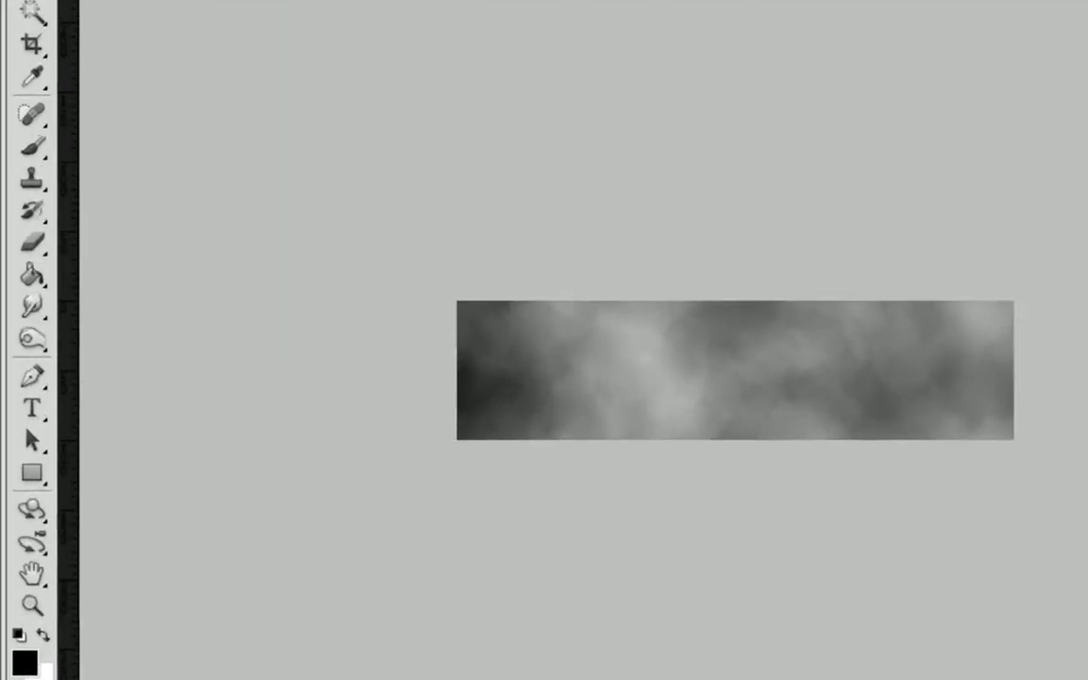
# Step: Activate the Smudge tool and display the detailed brush settings beside the canvas
pyautogui.moveTo(50, 241)
pyautogui.mouseDown()
pyautogui.moveTo(47, 257)
pyautogui.moveTo(190, 321)
pyautogui.mouseUp()
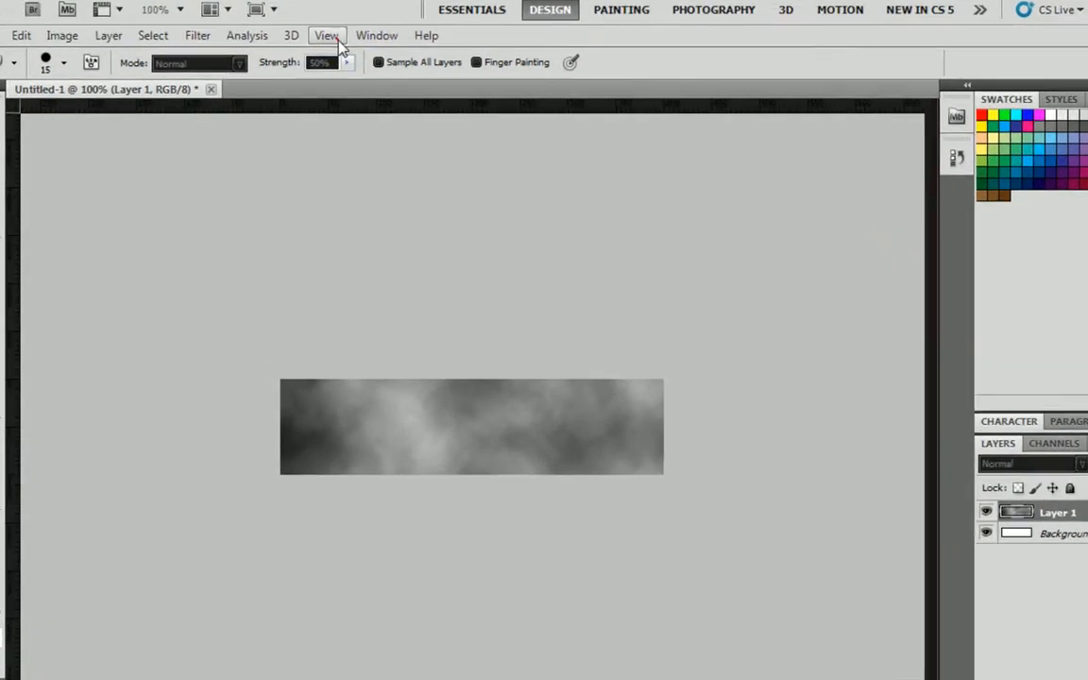
pyautogui.click(318, 38)
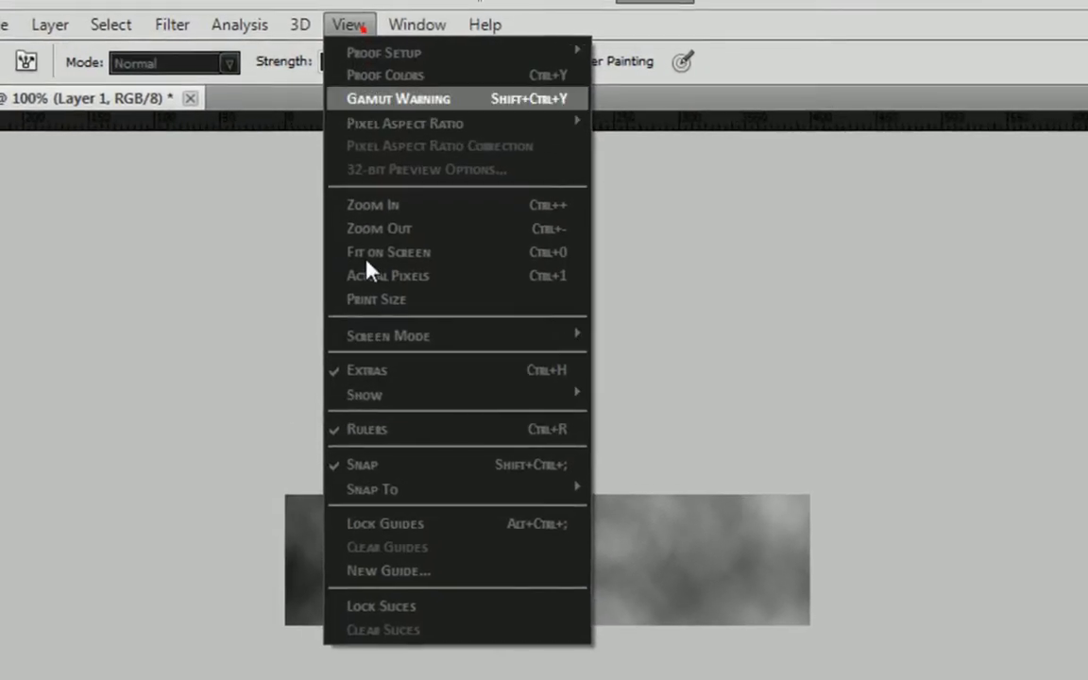
pyautogui.click(366, 28)
pyautogui.click(365, 29)
pyautogui.moveTo(404, 29)
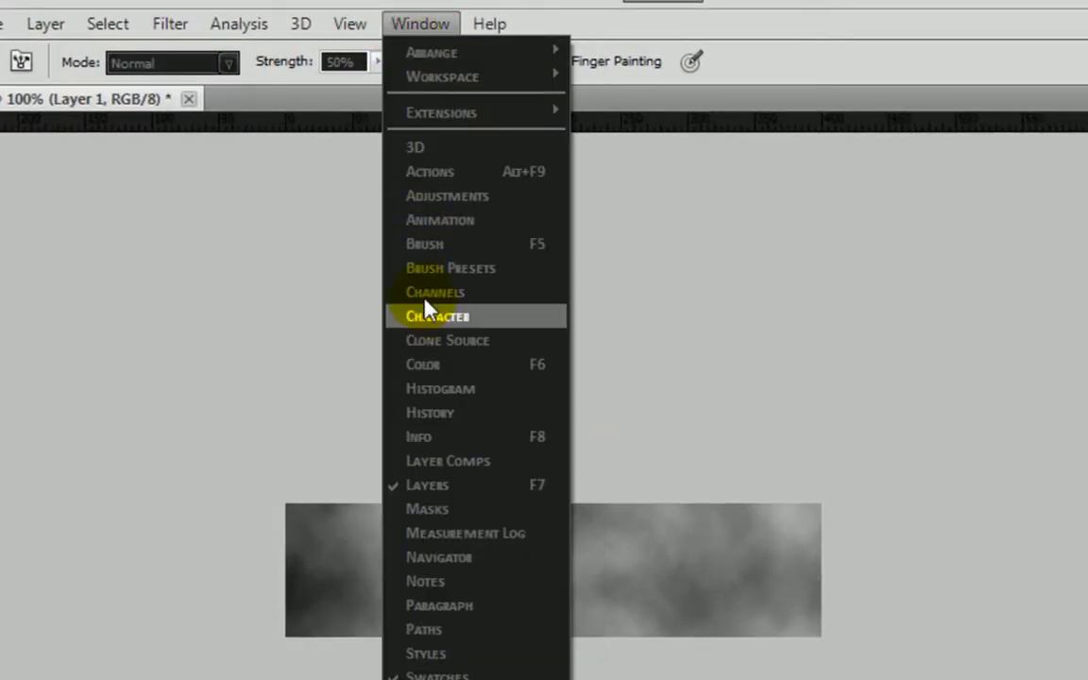
pyautogui.click(467, 245)
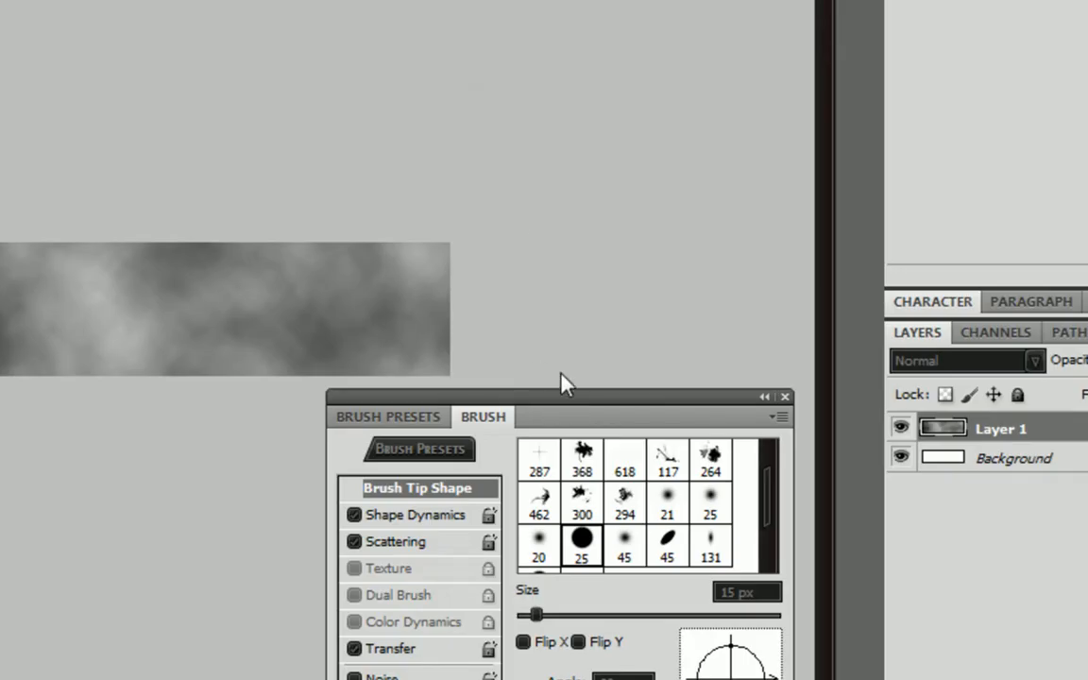
pyautogui.moveTo(559, 304); pyautogui.dragTo(508, 28)
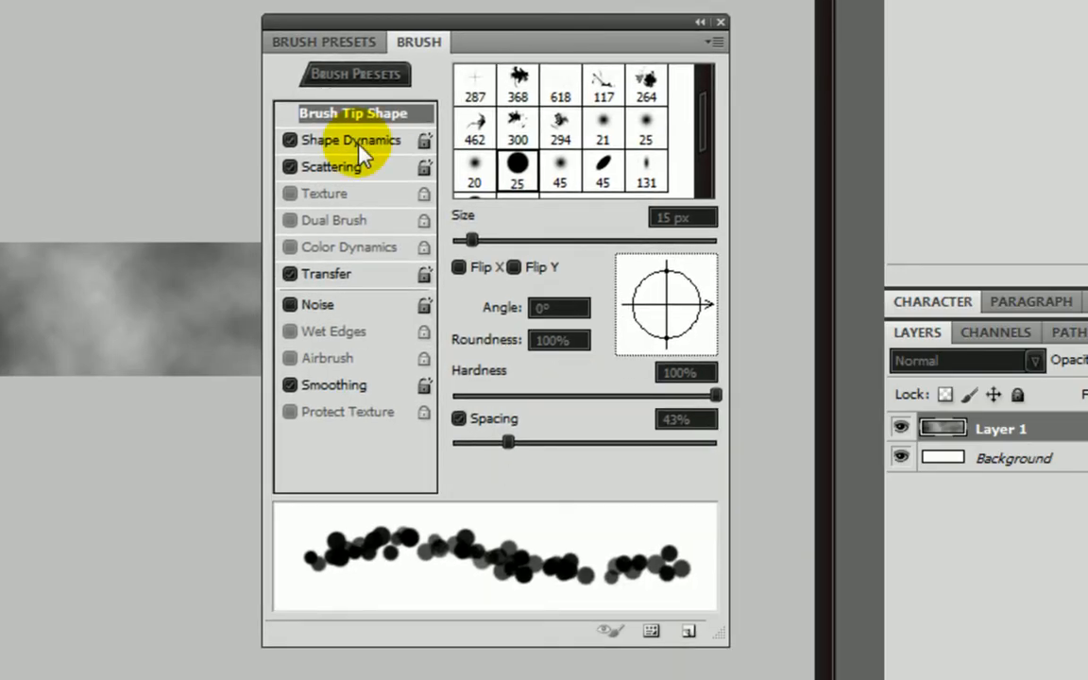
# Step: Replace the current brush presets with the Round Brushes with Size set
pyautogui.rightClick(43, 282)
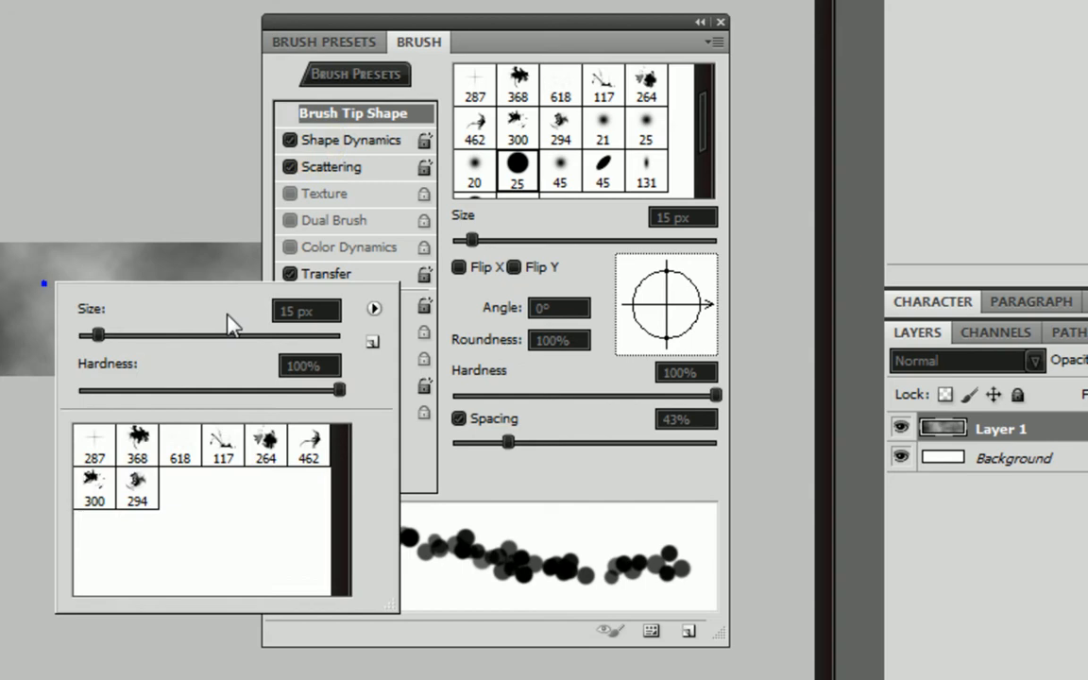
pyautogui.click(375, 309)
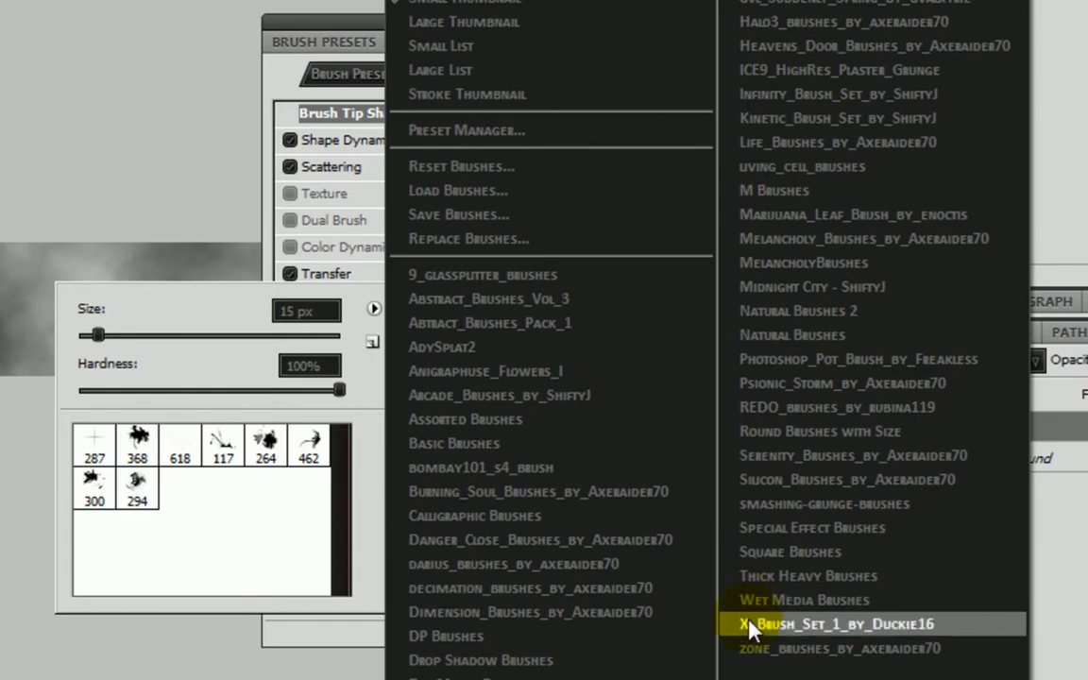
pyautogui.click(194, 303)
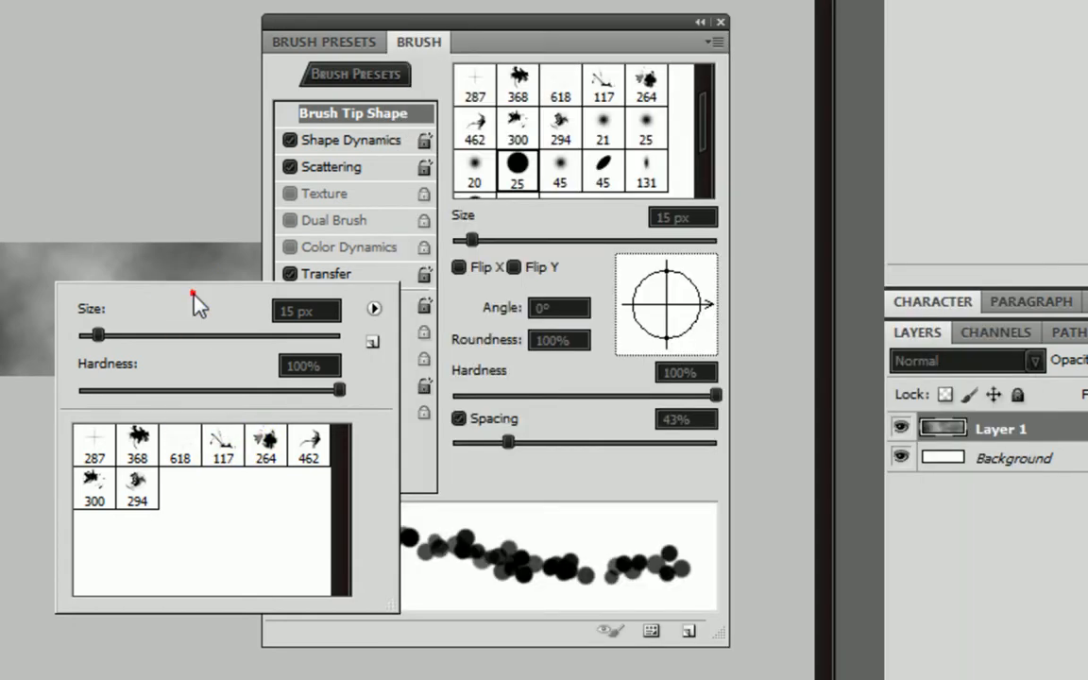
pyautogui.click(374, 309)
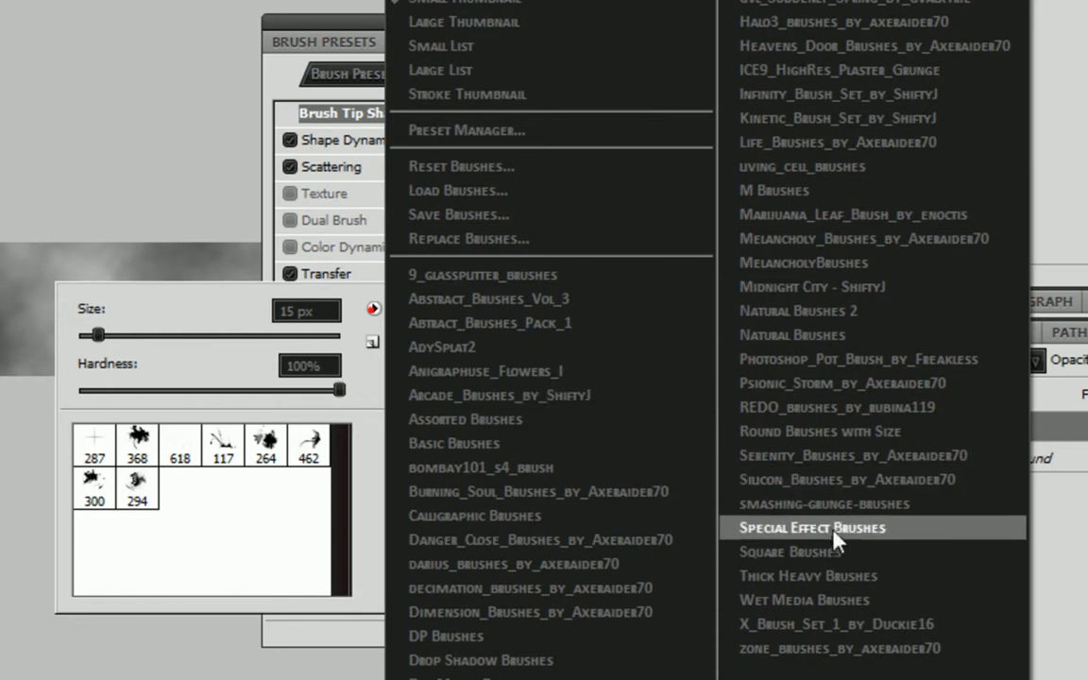
pyautogui.click(803, 432)
pyautogui.click(227, 133)
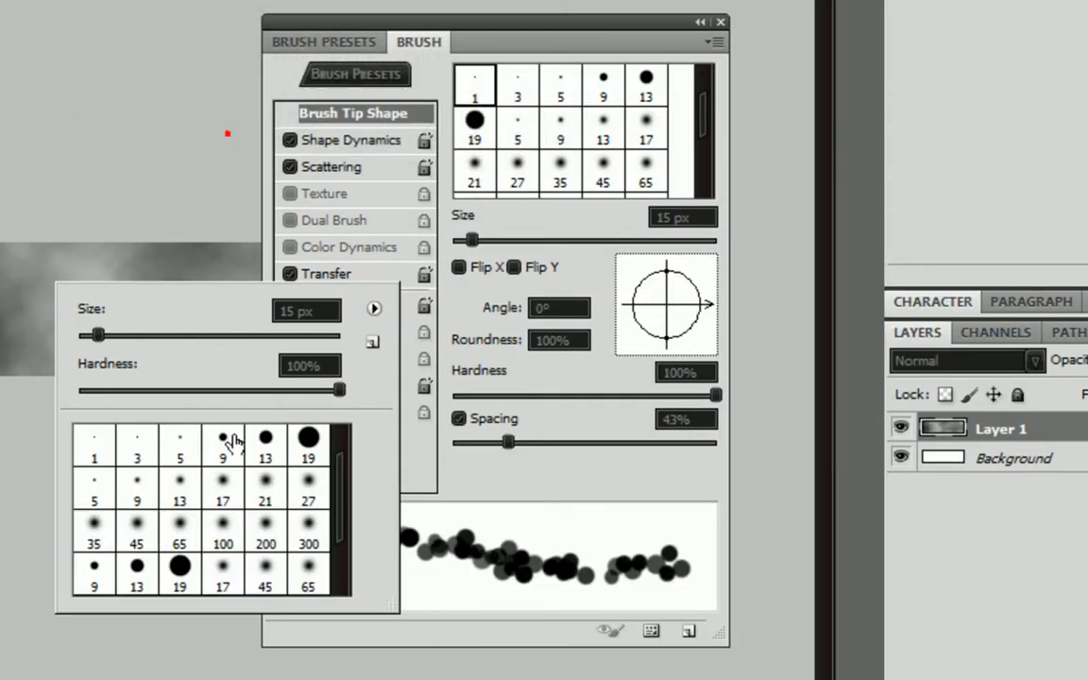
# Step: Choose the 19 px hard round tip for the Smudge tool and set its size to 14 px
pyautogui.click(298, 436)
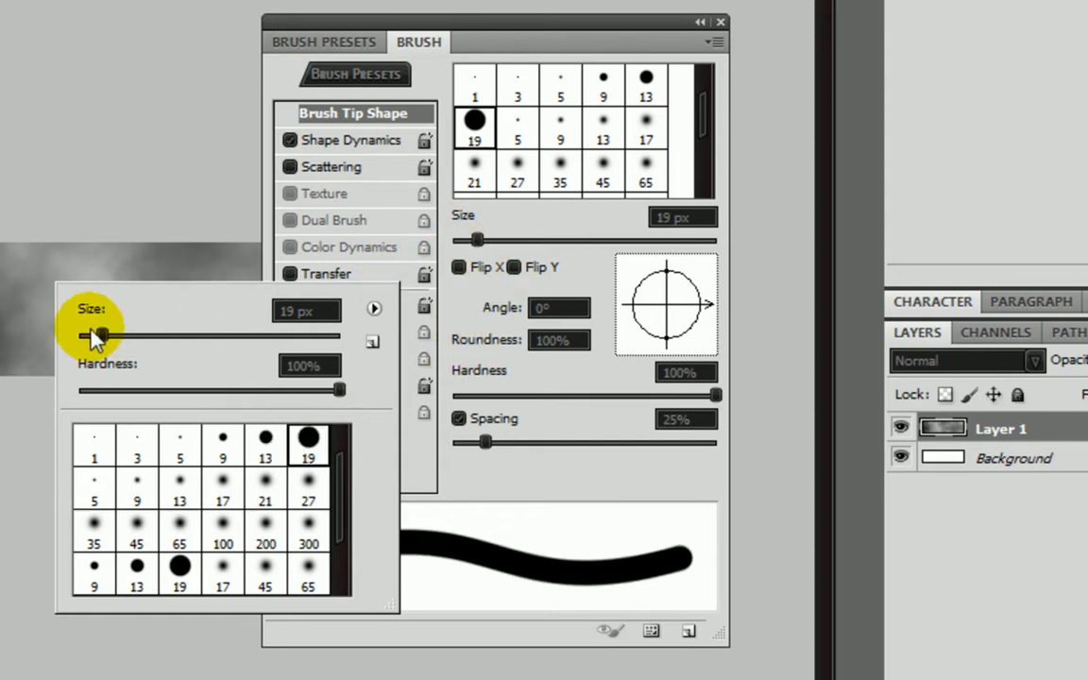
pyautogui.moveTo(92, 331); pyautogui.dragTo(97, 335)
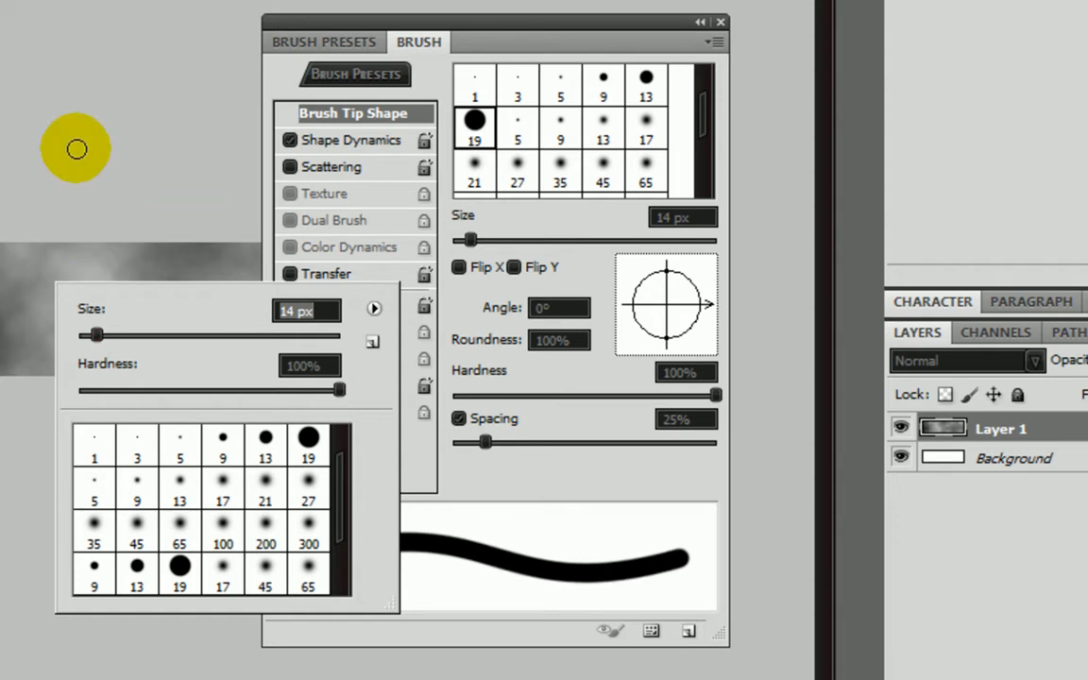
pyautogui.moveTo(549, 27)
pyautogui.mouseDown()
pyautogui.moveTo(501, 21)
pyautogui.moveTo(548, 18)
pyautogui.mouseUp()
# Step: Set the smudge brush's size jitter to 100% and its tip spacing to 50%
pyautogui.click(359, 144)
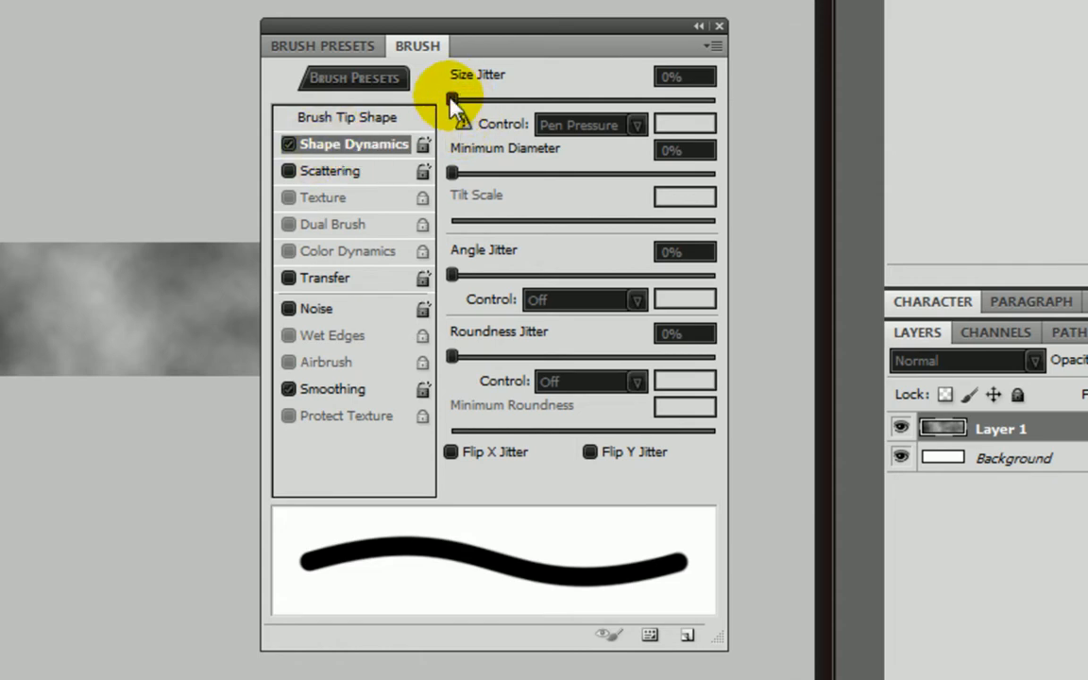
pyautogui.moveTo(453, 99)
pyautogui.mouseDown()
pyautogui.moveTo(711, 118)
pyautogui.moveTo(749, 104)
pyautogui.mouseUp()
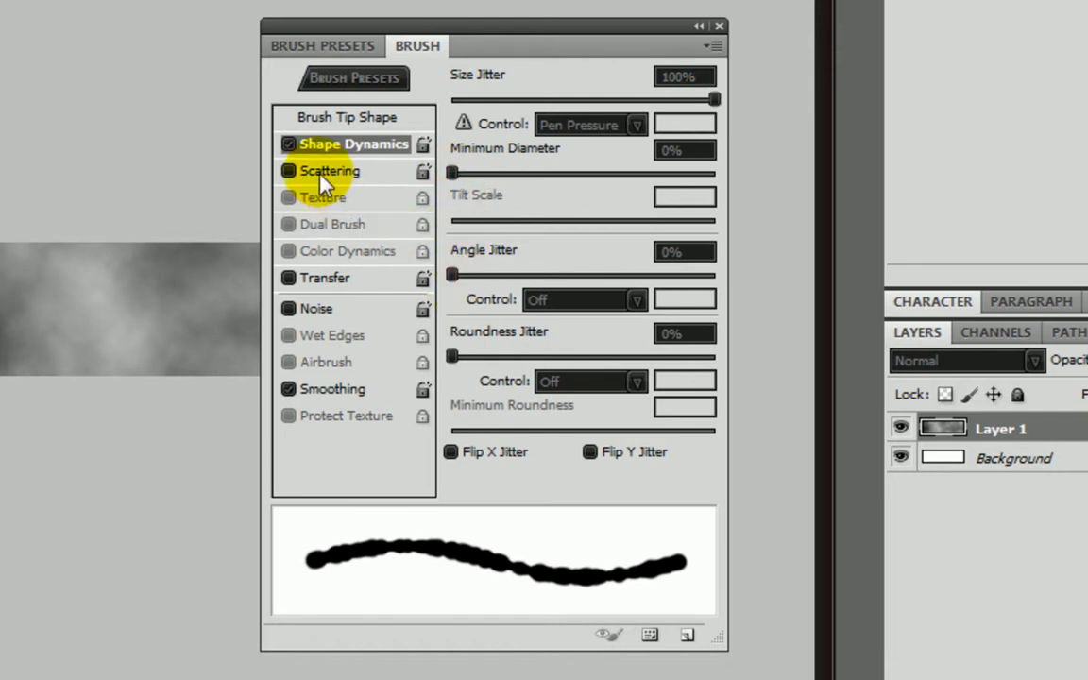
pyautogui.click(352, 114)
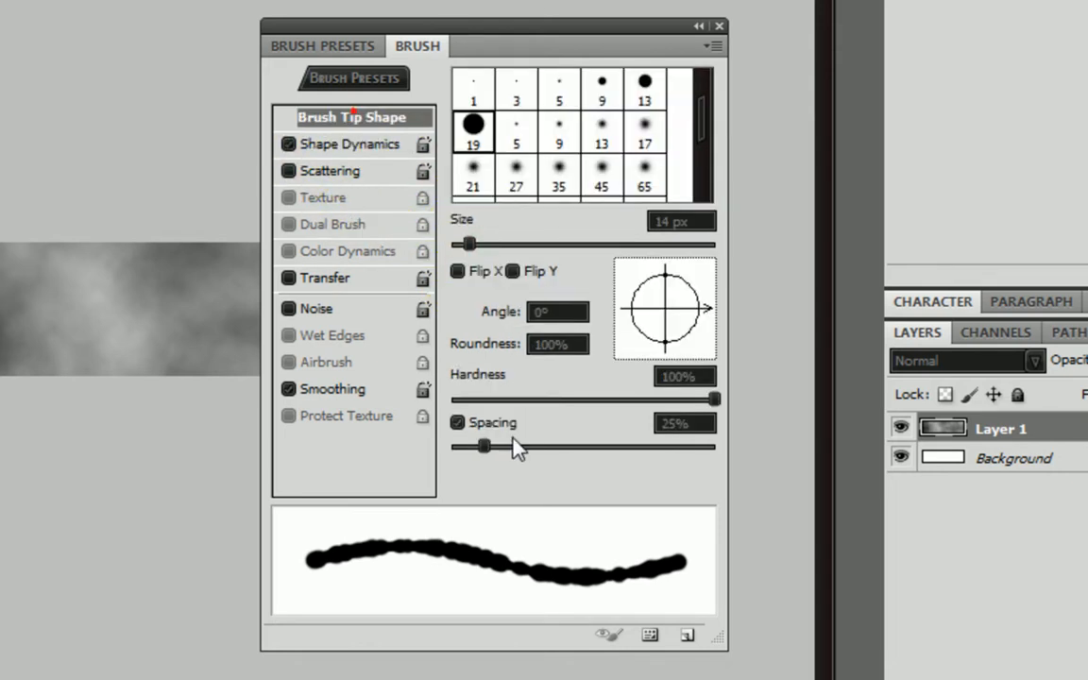
pyautogui.moveTo(485, 446); pyautogui.dragTo(519, 453)
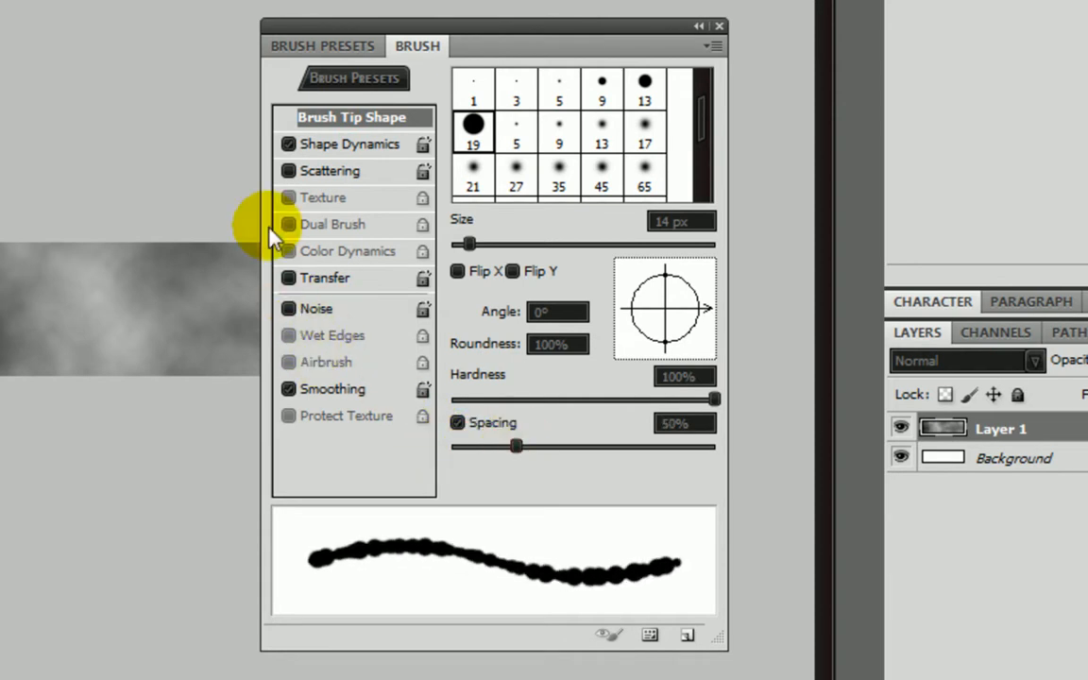
# Step: Enable Scattering and Transfer for the smudge brush, setting the strength jitter to 32%
pyautogui.click(321, 172)
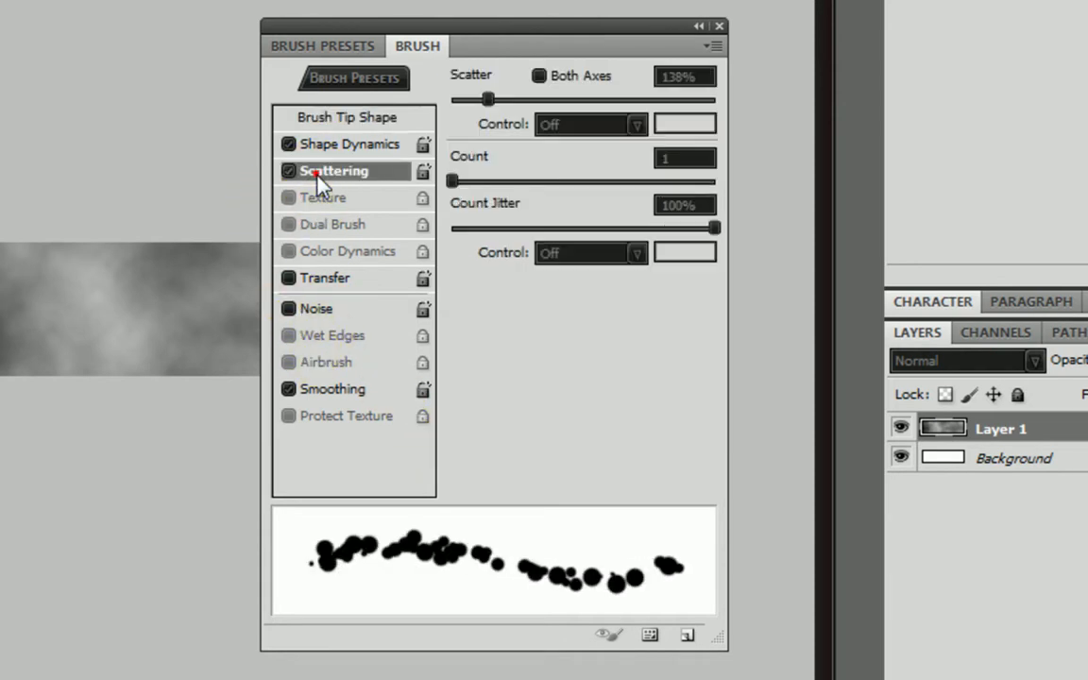
pyautogui.click(315, 170)
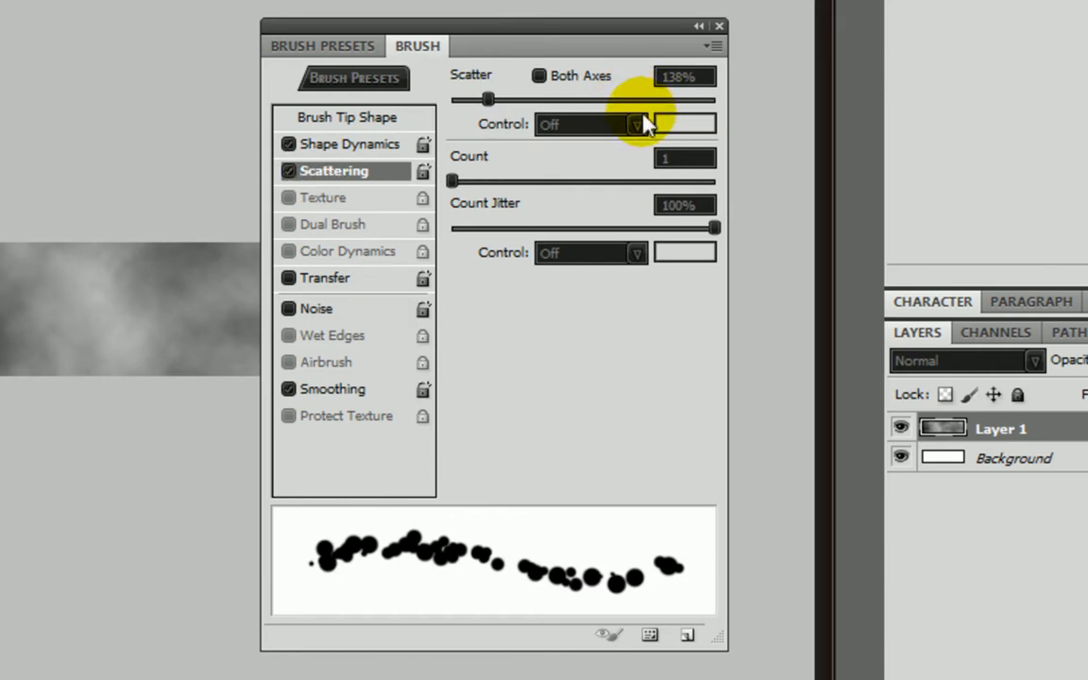
pyautogui.click(308, 281)
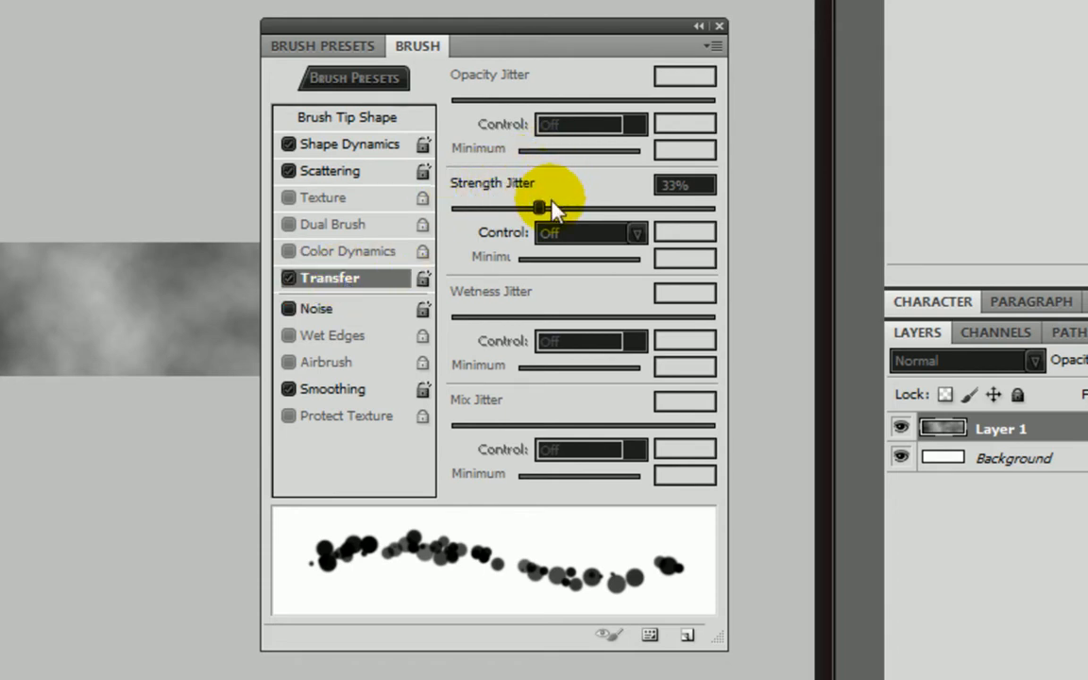
pyautogui.moveTo(538, 210)
pyautogui.mouseDown()
pyautogui.moveTo(509, 211)
pyautogui.moveTo(566, 208)
pyautogui.moveTo(537, 210)
pyautogui.mouseUp()
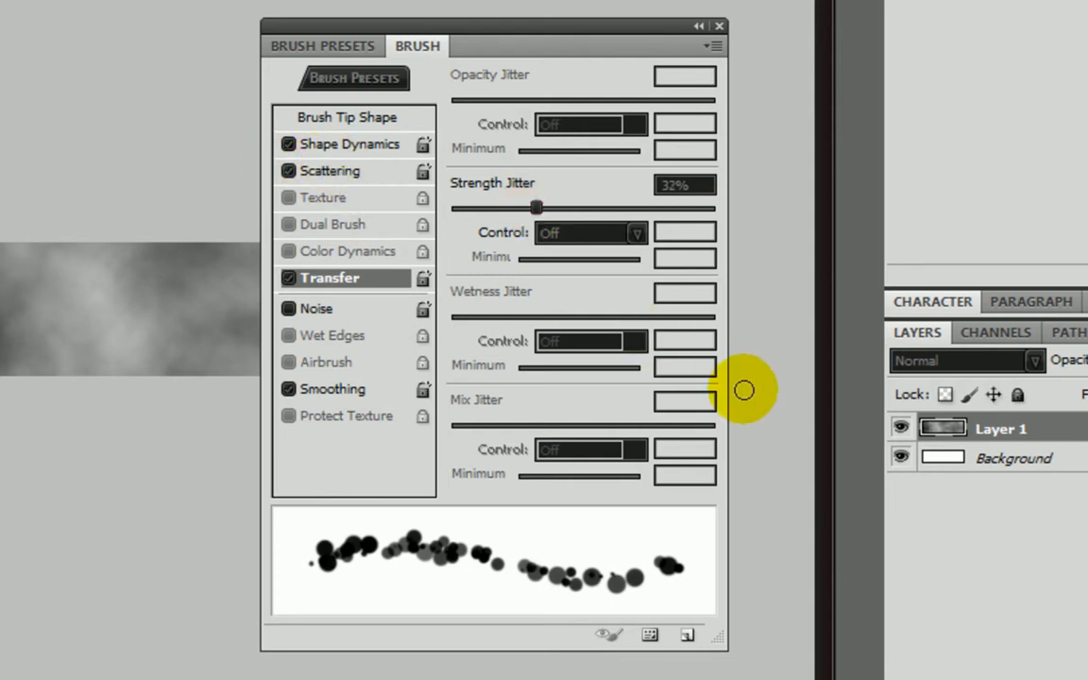
# Step: Reduce the smudge brush's tip spacing to 11%, review its Transfer options, and close the brush settings
pyautogui.click(381, 120)
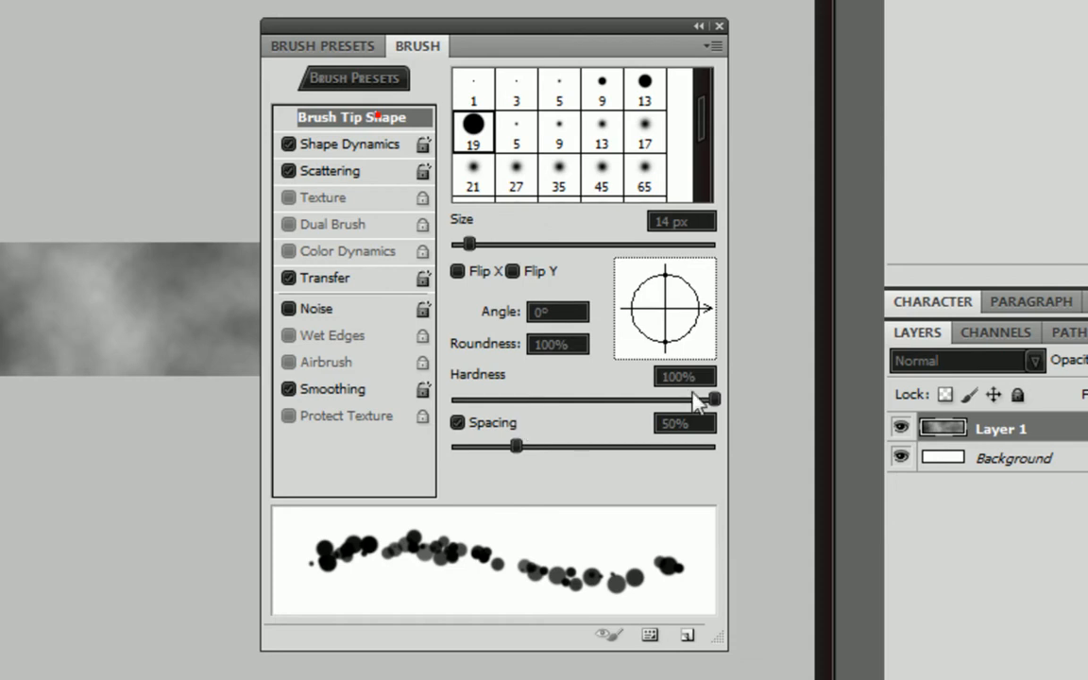
pyautogui.moveTo(515, 448)
pyautogui.mouseDown()
pyautogui.moveTo(449, 450)
pyautogui.moveTo(466, 443)
pyautogui.mouseUp()
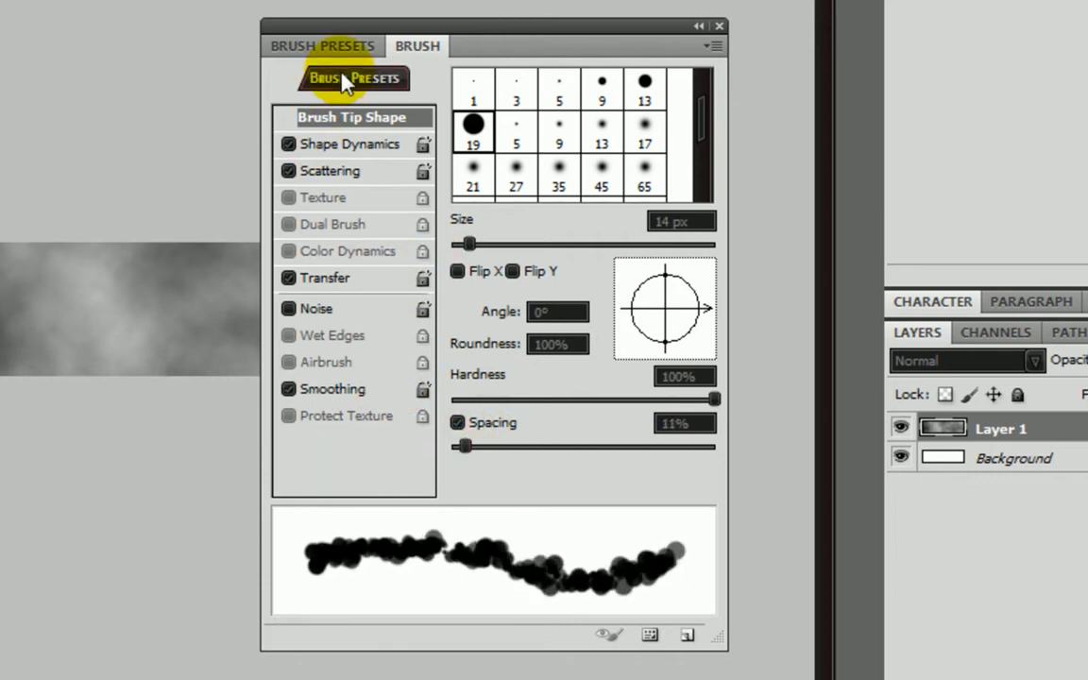
pyautogui.click(363, 280)
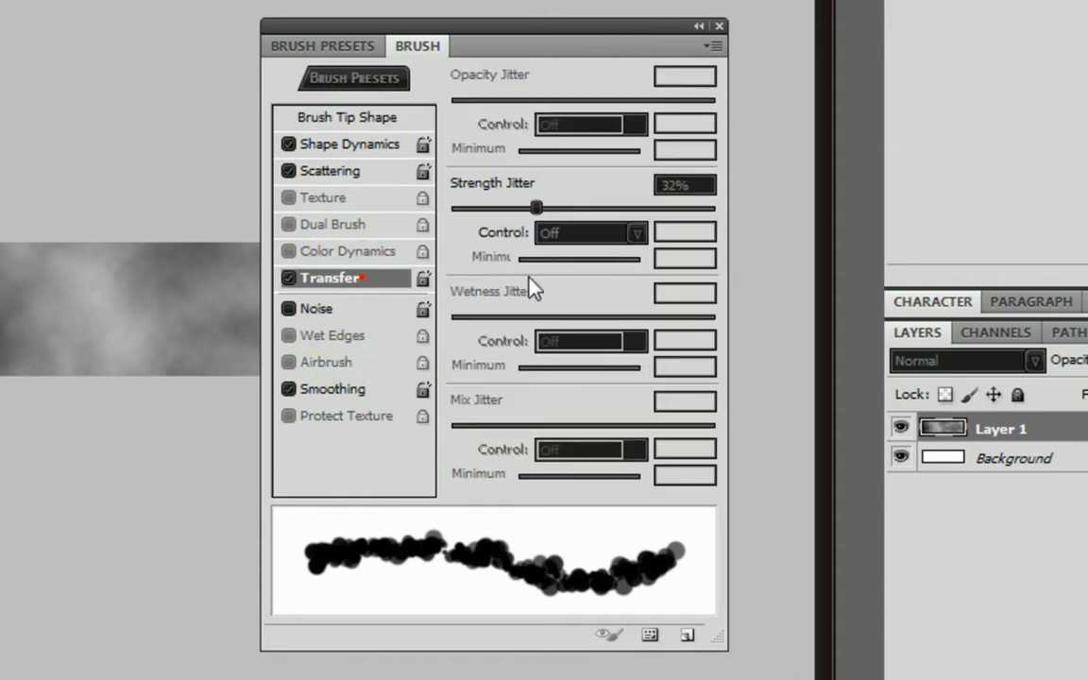
pyautogui.click(718, 28)
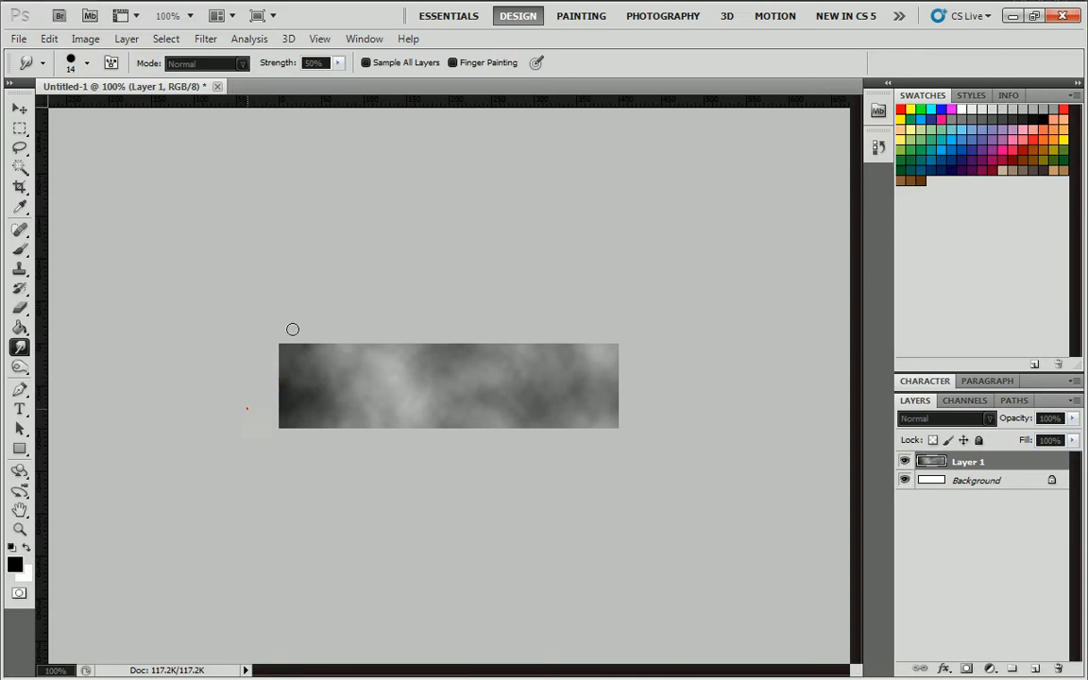
# Step: Smudge the clouds on Layer 1 with freehand strokes across the whole banner
pyautogui.moveTo(300, 438)
pyautogui.mouseDown()
pyautogui.moveTo(394, 311)
pyautogui.moveTo(354, 430)
pyautogui.moveTo(425, 320)
pyautogui.moveTo(443, 396)
pyautogui.mouseUp()
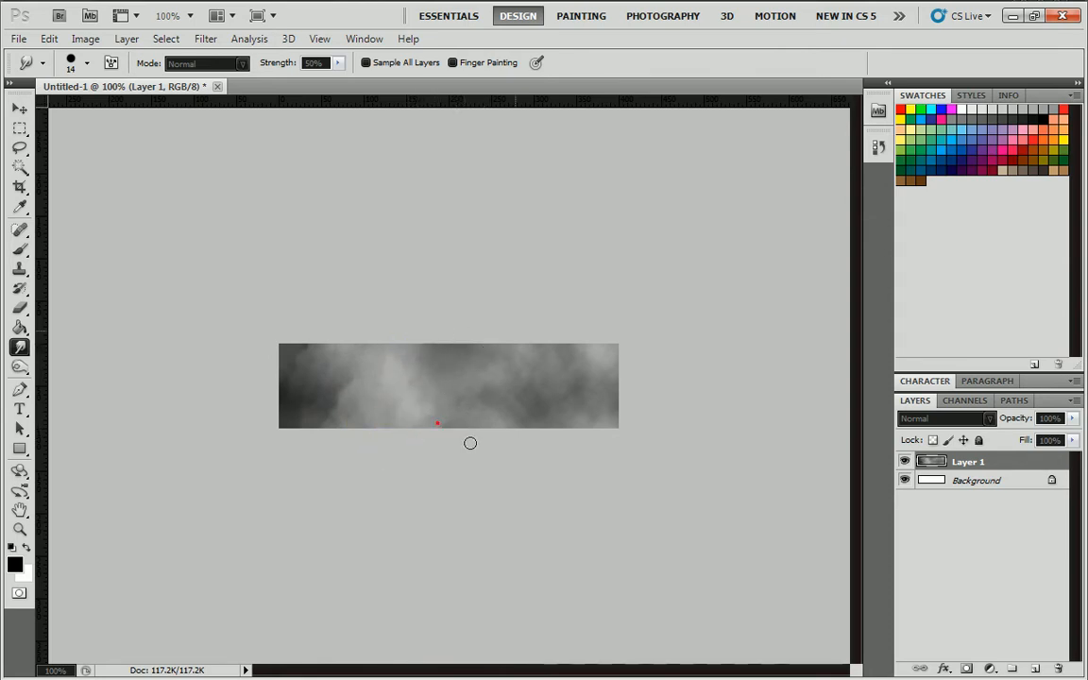
pyautogui.moveTo(539, 324)
pyautogui.mouseDown()
pyautogui.moveTo(517, 445)
pyautogui.moveTo(540, 449)
pyautogui.moveTo(600, 330)
pyautogui.moveTo(601, 414)
pyautogui.moveTo(618, 421)
pyautogui.moveTo(597, 437)
pyautogui.moveTo(426, 461)
pyautogui.moveTo(588, 392)
pyautogui.moveTo(608, 435)
pyautogui.mouseUp()
pyautogui.moveTo(287, 378)
pyautogui.mouseDown()
pyautogui.moveTo(143, 340)
pyautogui.moveTo(527, 273)
pyautogui.moveTo(631, 335)
pyautogui.moveTo(478, 372)
pyautogui.moveTo(509, 397)
pyautogui.mouseUp()
# Step: Choose the hard round 13 px tip at 100% hardness for the Brush tool
pyautogui.click(19, 250)
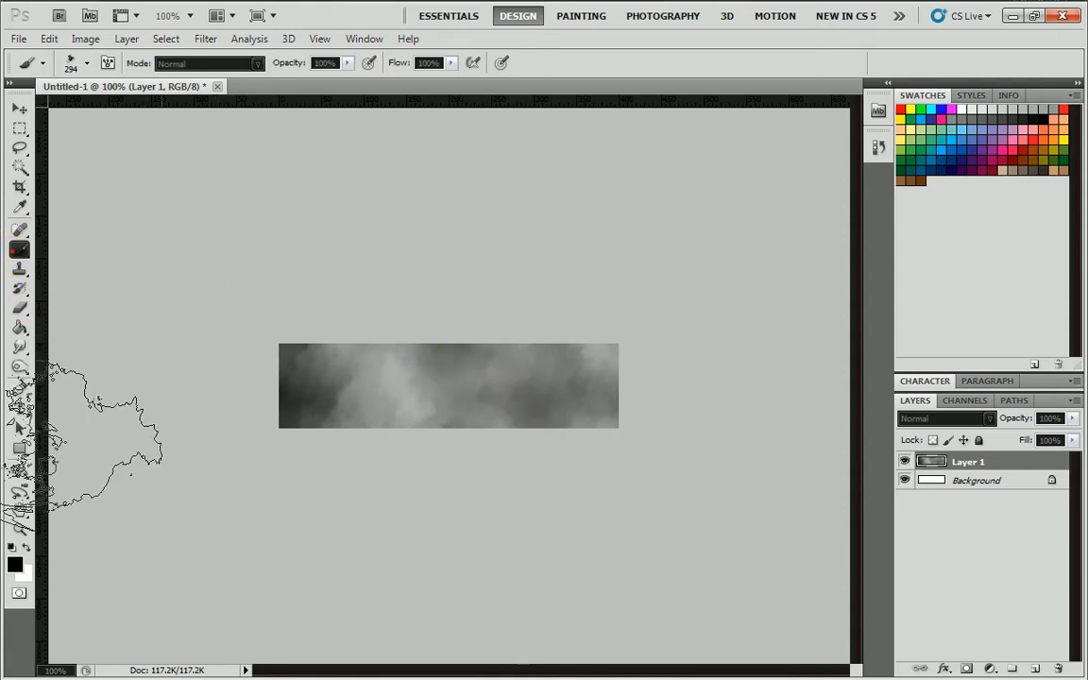
pyautogui.rightClick(375, 373)
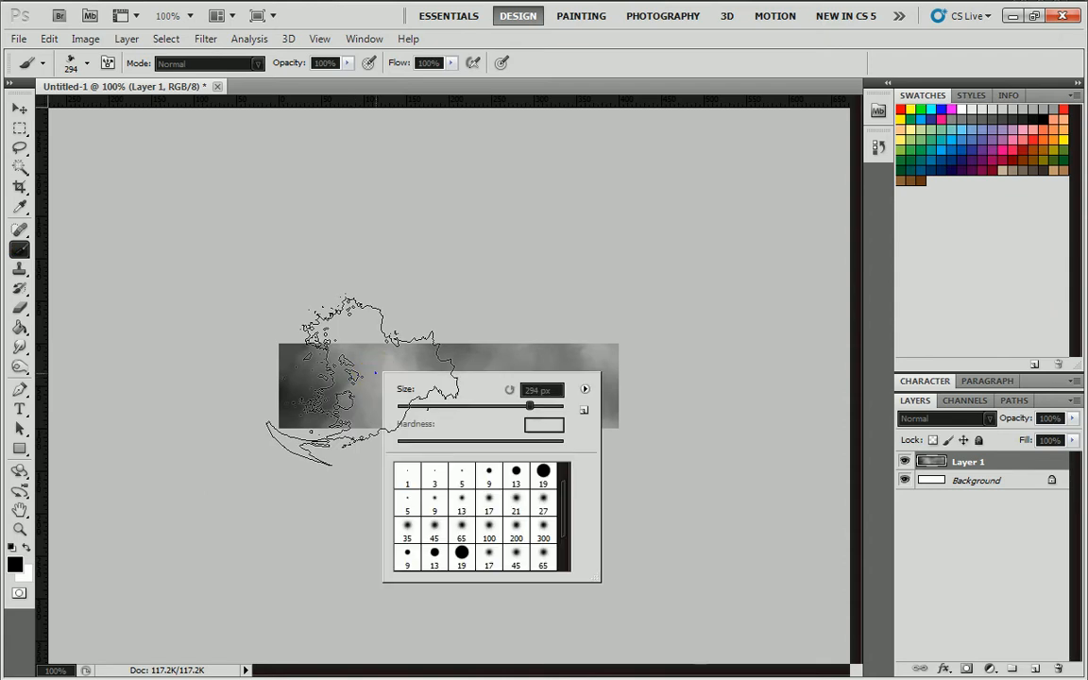
pyautogui.click(584, 389)
pyautogui.click(559, 463)
pyautogui.click(545, 469)
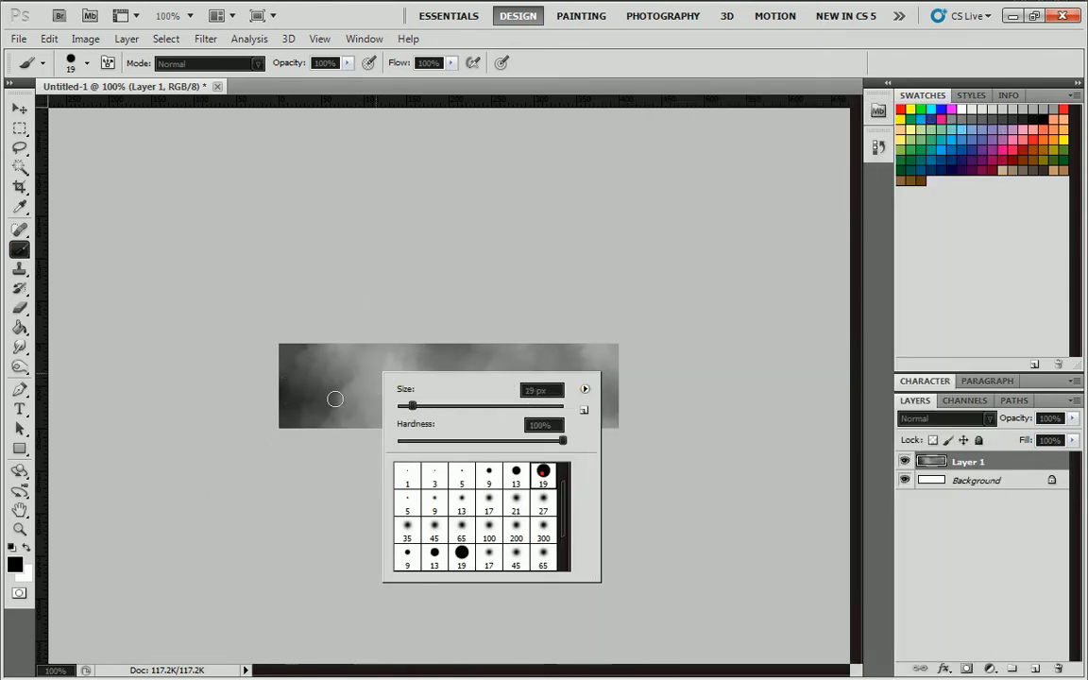
pyautogui.click(520, 481)
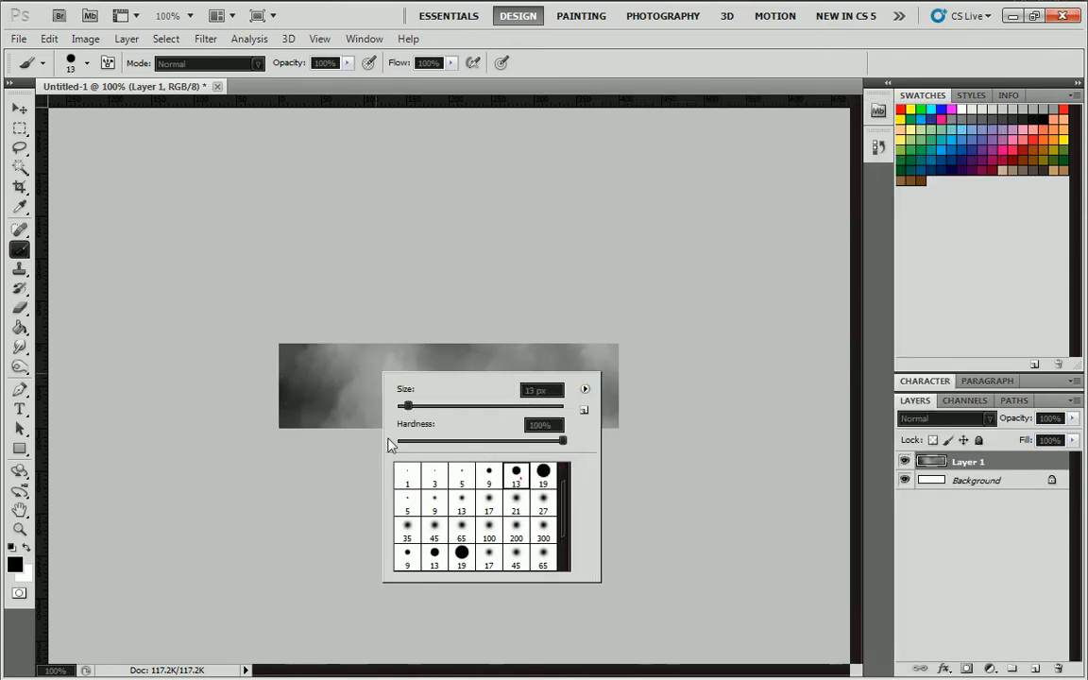
pyautogui.click(241, 417)
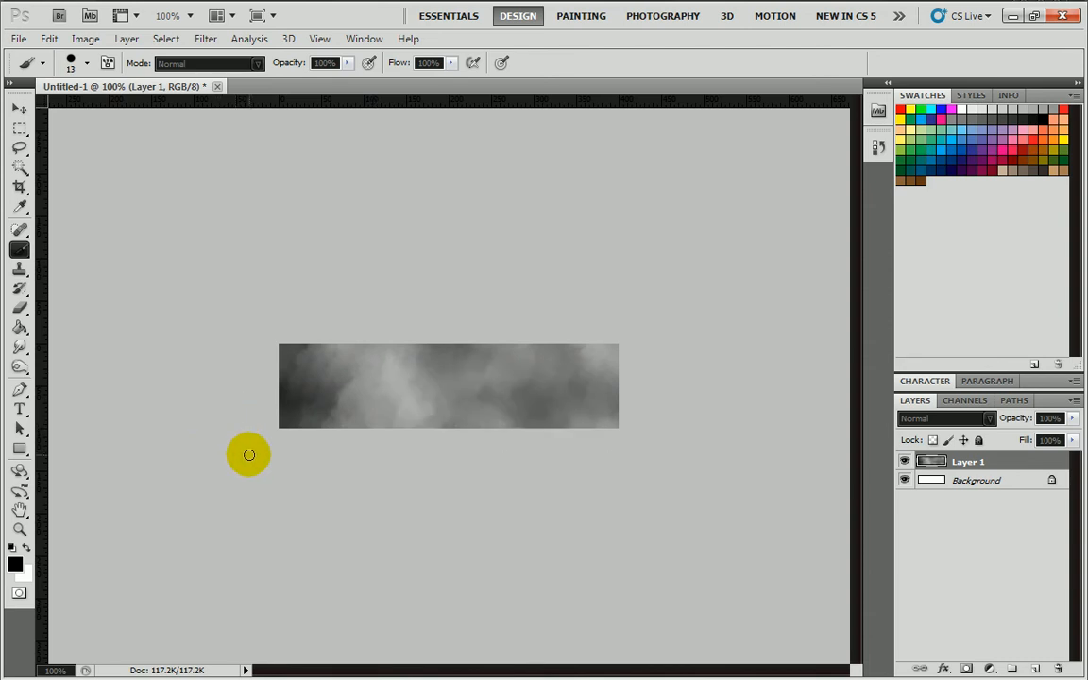
# Step: Paint three spaced black diagonal brush strokes across the height of the banner on Layer 1
pyautogui.moveTo(265, 444); pyautogui.dragTo(321, 335)
pyautogui.moveTo(370, 438); pyautogui.dragTo(427, 359)
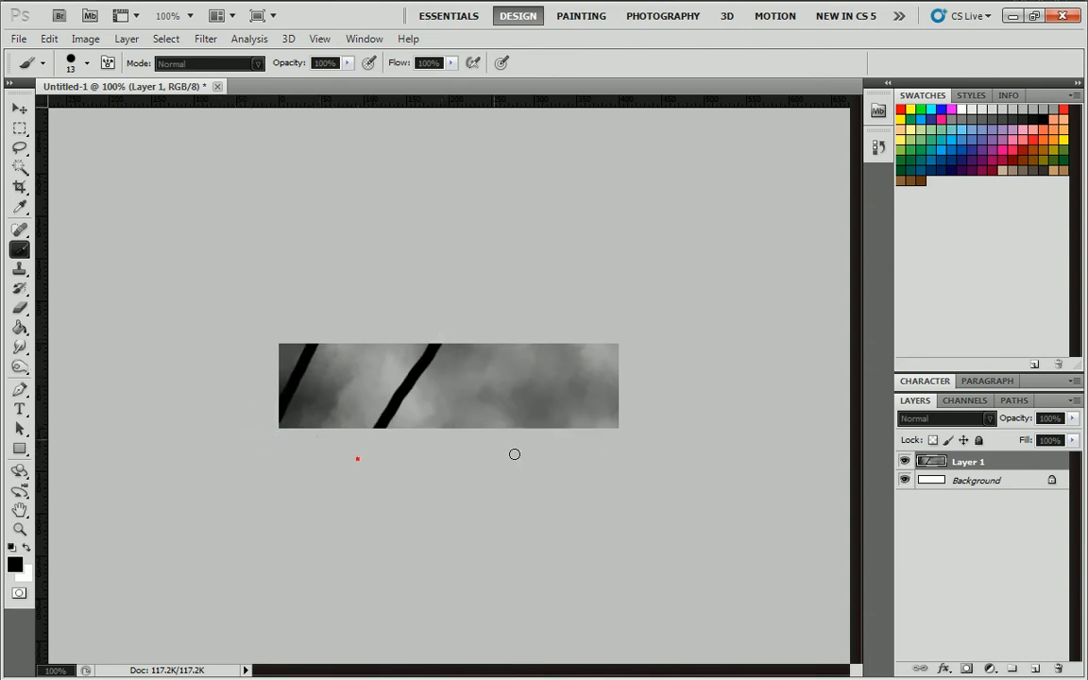
pyautogui.moveTo(517, 445); pyautogui.dragTo(570, 314)
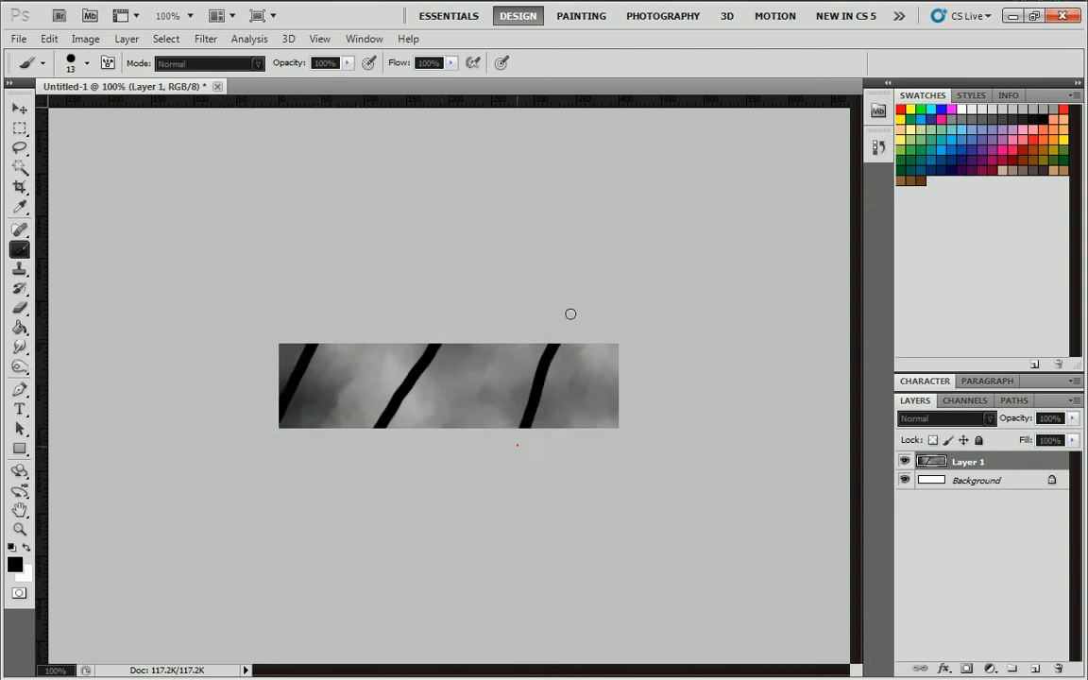
# Step: Smudge along the three black diagonal strokes to roughen them and blend them into the clouds
pyautogui.click(19, 347)
pyautogui.moveTo(269, 437); pyautogui.dragTo(332, 316)
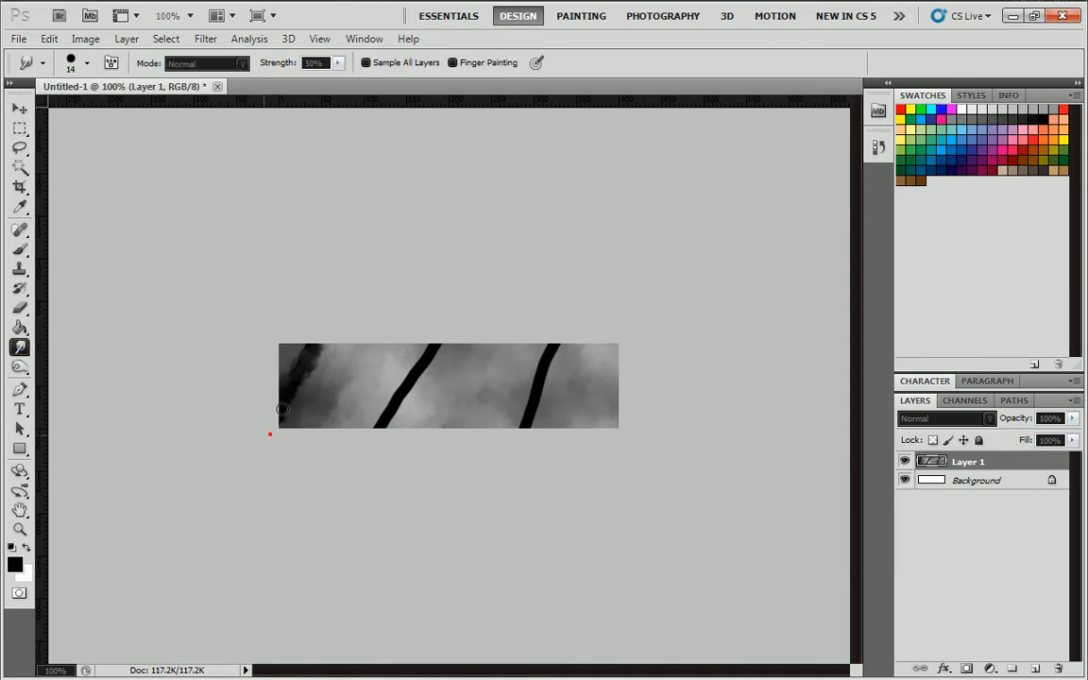
pyautogui.moveTo(282, 409)
pyautogui.mouseDown()
pyautogui.moveTo(338, 304)
pyautogui.moveTo(270, 433)
pyautogui.moveTo(306, 364)
pyautogui.moveTo(342, 356)
pyautogui.mouseUp()
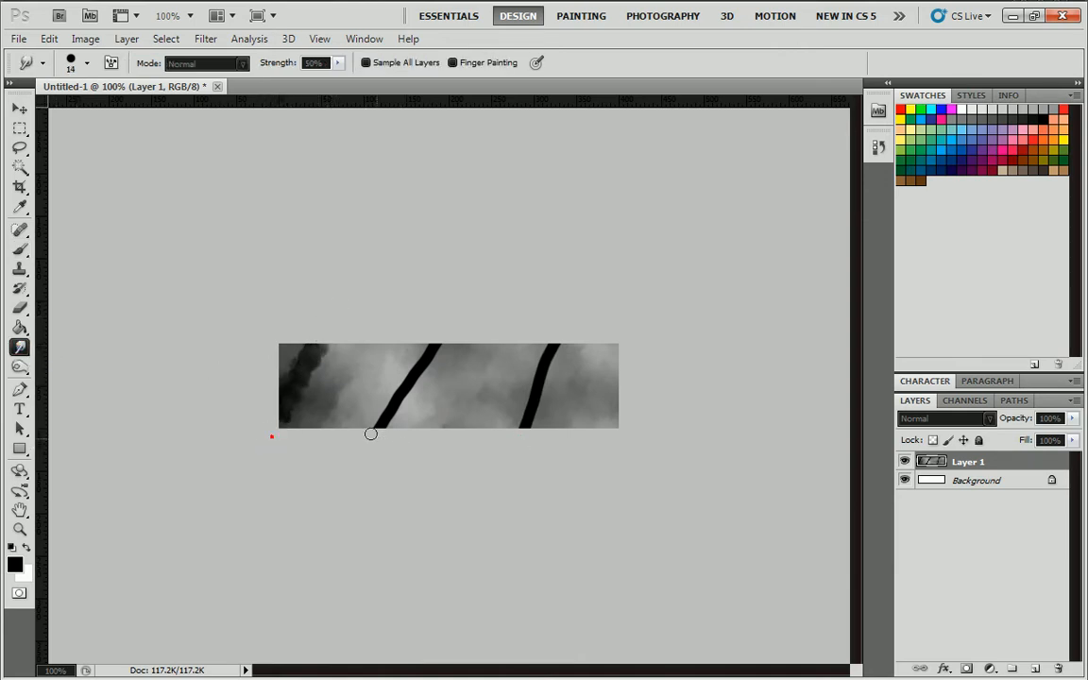
pyautogui.moveTo(370, 434); pyautogui.dragTo(456, 313)
pyautogui.moveTo(394, 409); pyautogui.dragTo(452, 330)
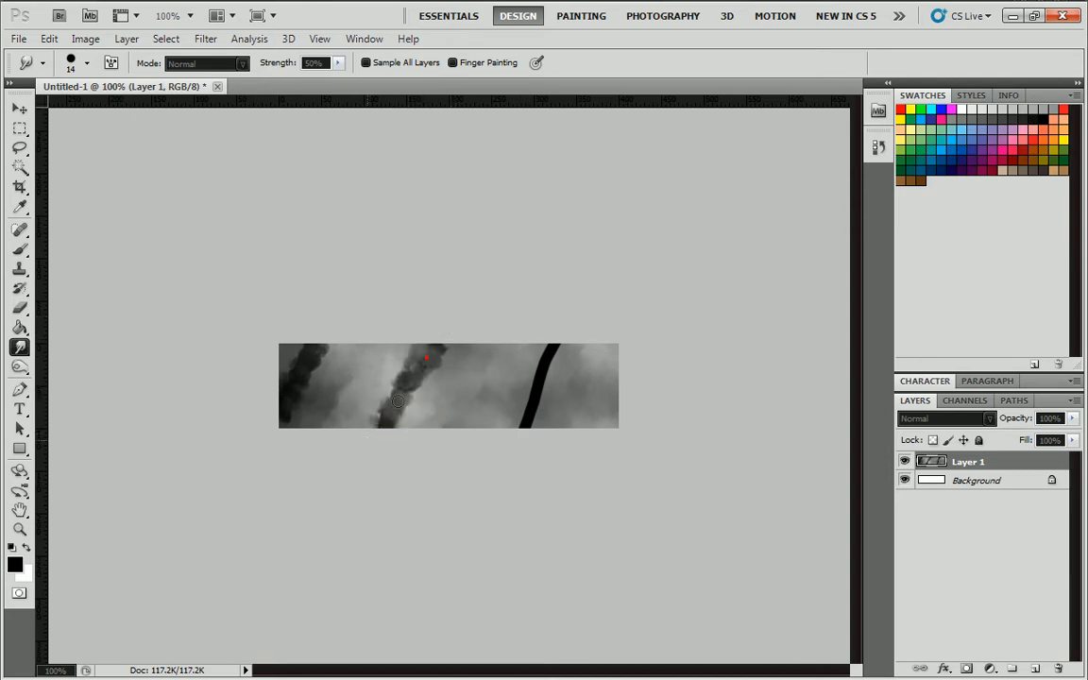
pyautogui.moveTo(529, 421); pyautogui.dragTo(552, 316)
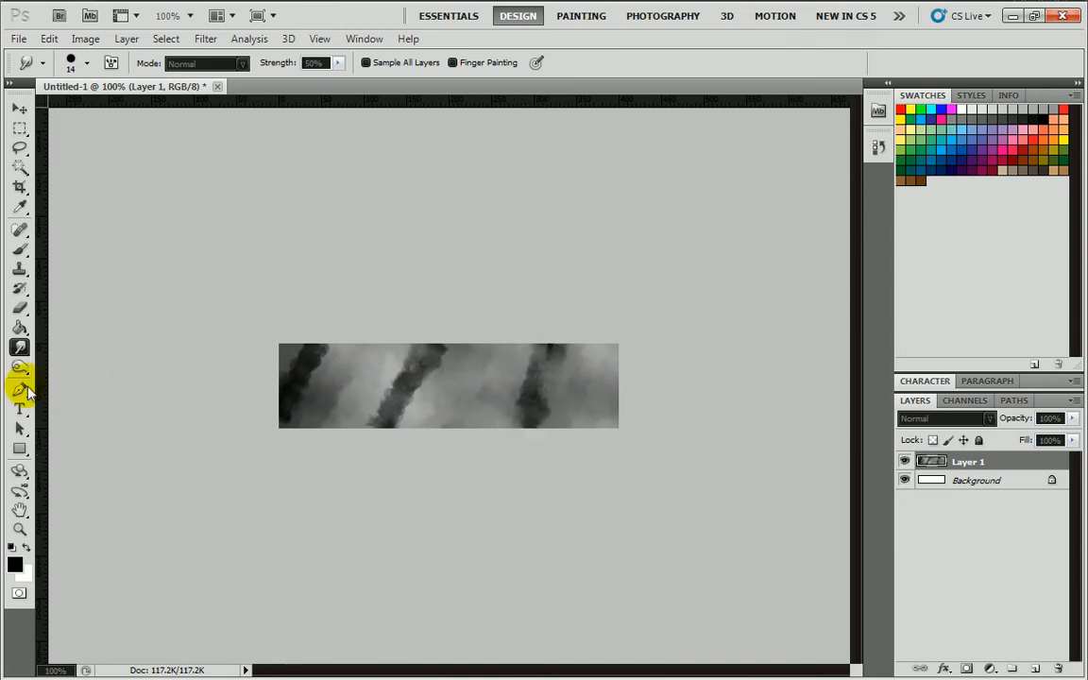
# Step: Switch the foreground colour to white and paint three diagonal brush strokes, one to the right of each dark streak
pyautogui.click(26, 547)
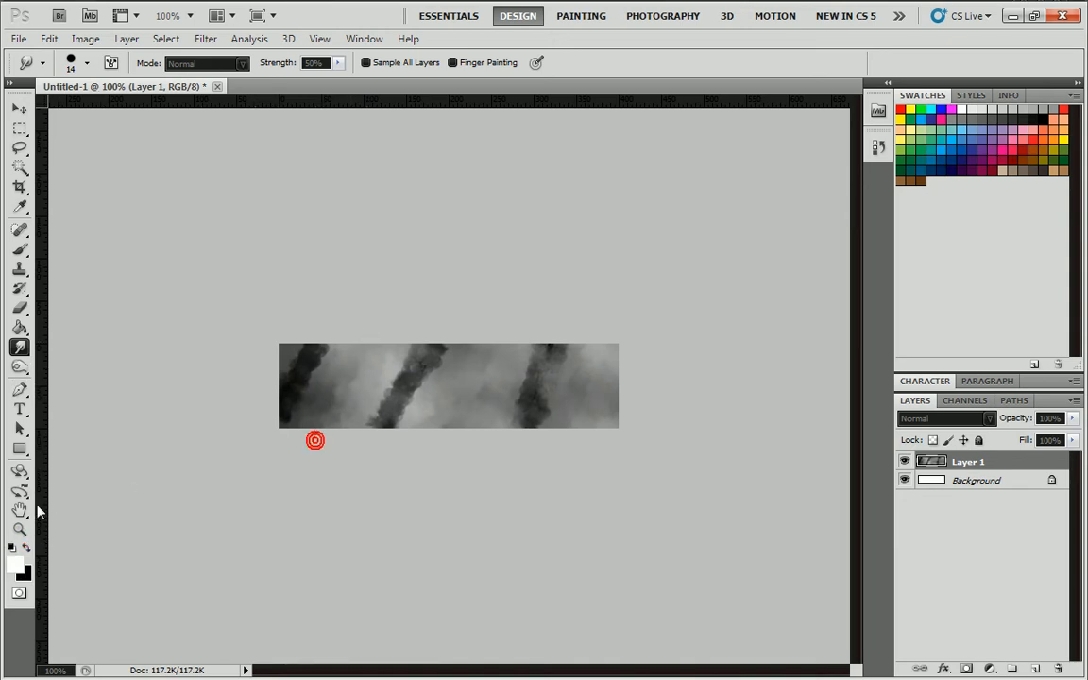
pyautogui.click(19, 248)
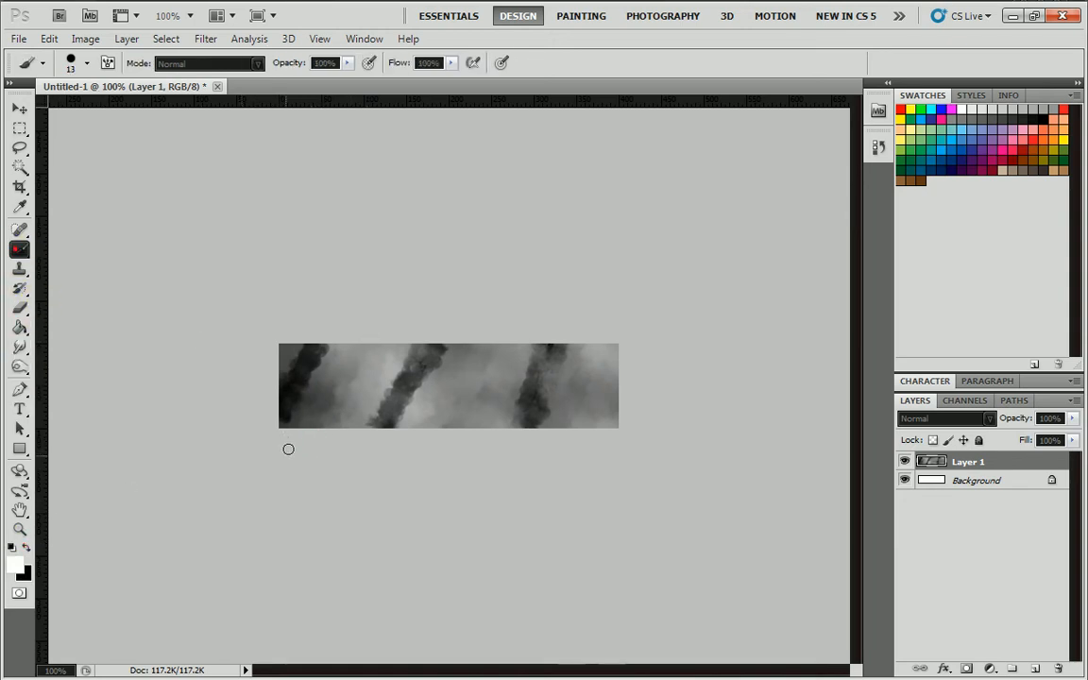
pyautogui.moveTo(303, 447); pyautogui.dragTo(364, 356)
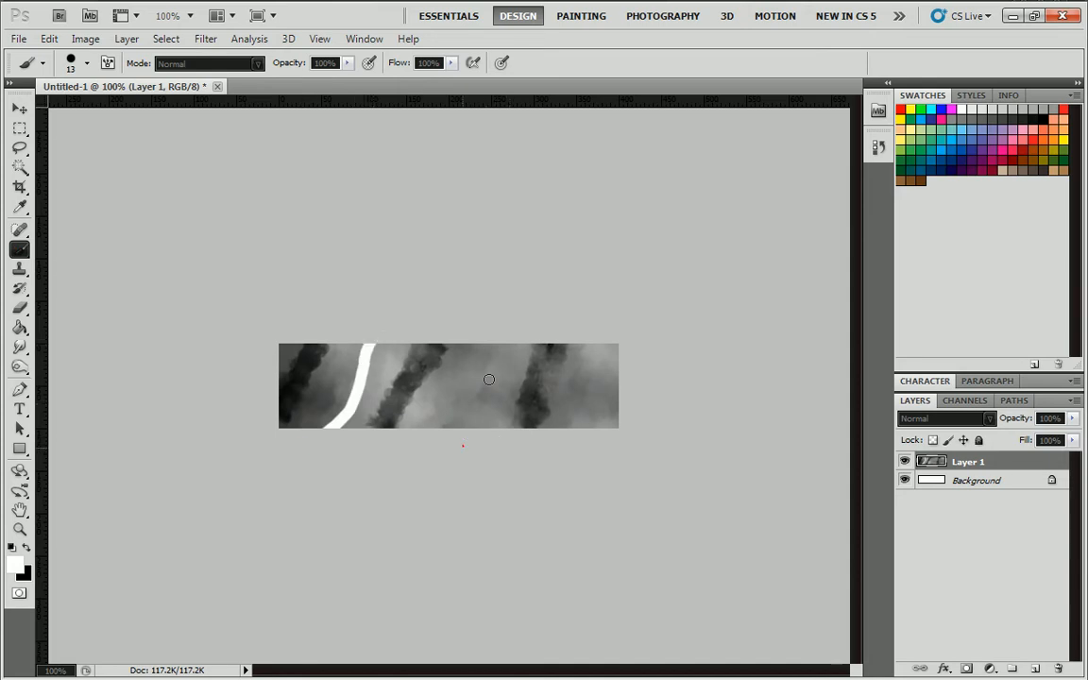
pyautogui.moveTo(468, 433); pyautogui.dragTo(508, 342)
pyautogui.moveTo(587, 437); pyautogui.dragTo(612, 346)
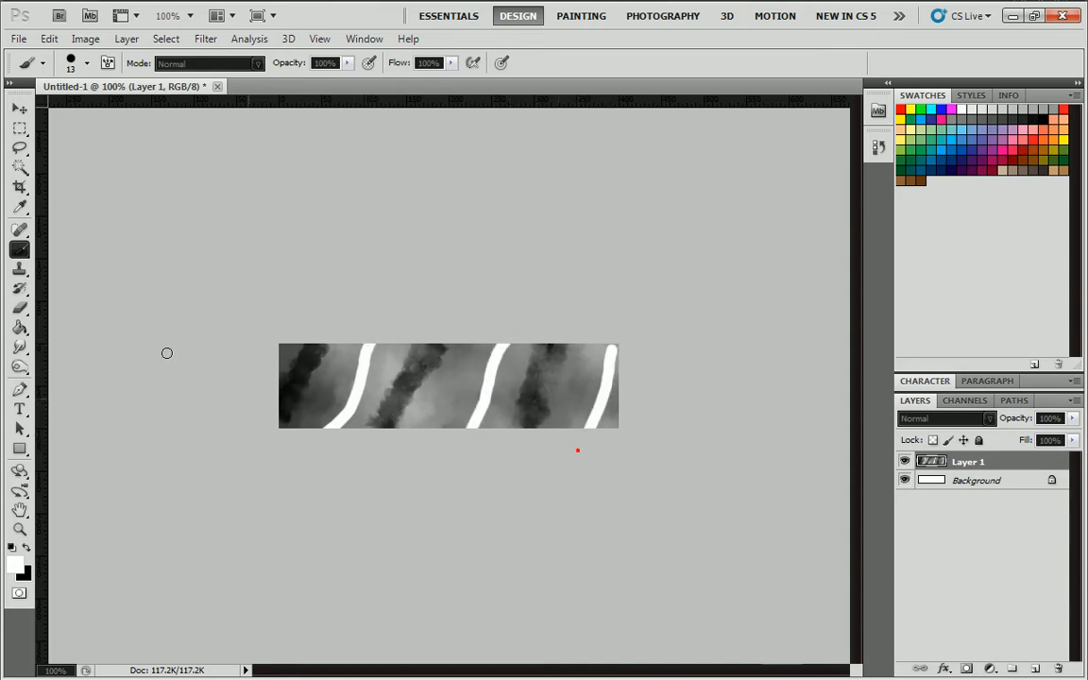
# Step: Smudge along the three white strokes to blend them into the cloud texture
pyautogui.click(19, 348)
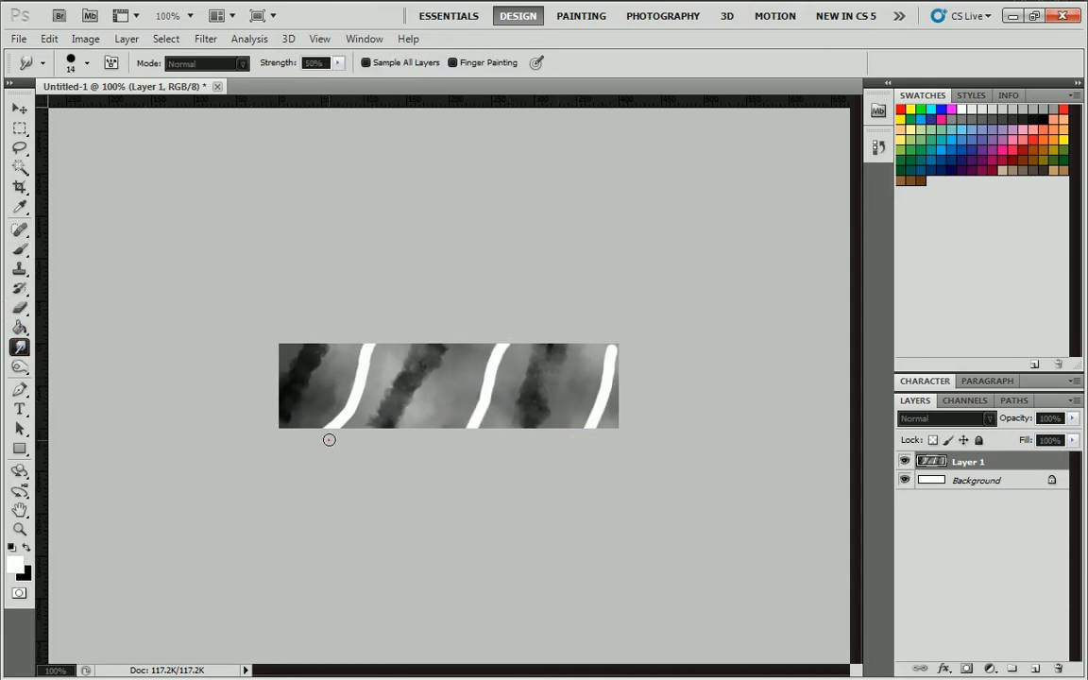
pyautogui.moveTo(328, 439)
pyautogui.mouseDown()
pyautogui.moveTo(371, 360)
pyautogui.moveTo(376, 320)
pyautogui.moveTo(337, 466)
pyautogui.moveTo(354, 393)
pyautogui.moveTo(390, 329)
pyautogui.moveTo(325, 437)
pyautogui.moveTo(371, 338)
pyautogui.mouseUp()
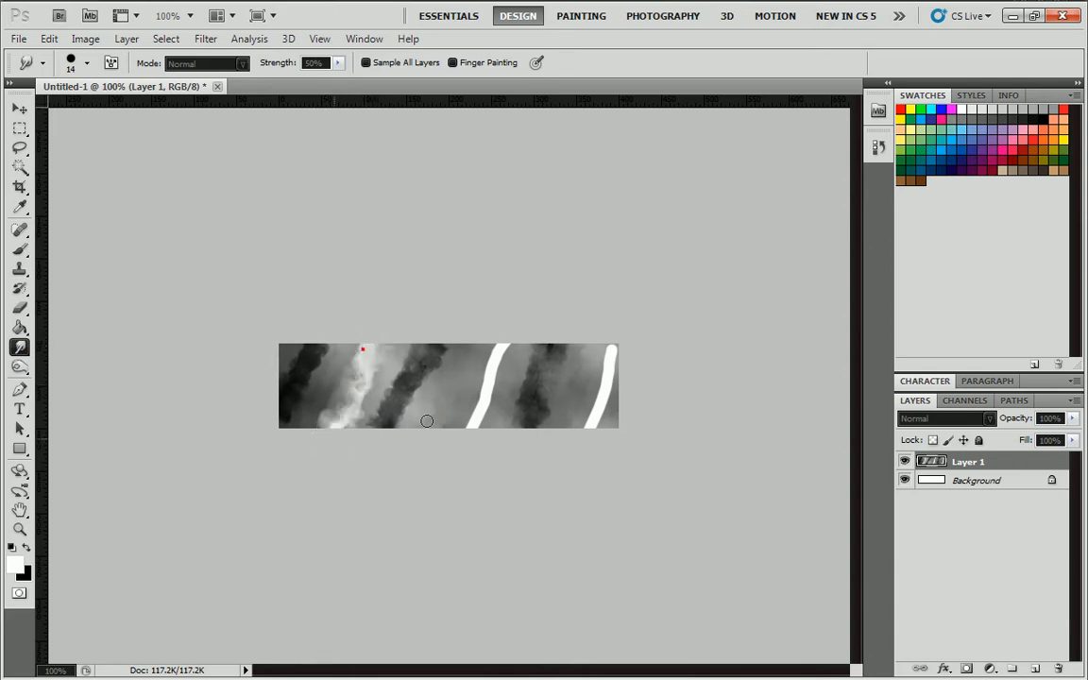
pyautogui.moveTo(457, 437)
pyautogui.mouseDown()
pyautogui.moveTo(491, 384)
pyautogui.moveTo(493, 357)
pyautogui.moveTo(458, 466)
pyautogui.mouseUp()
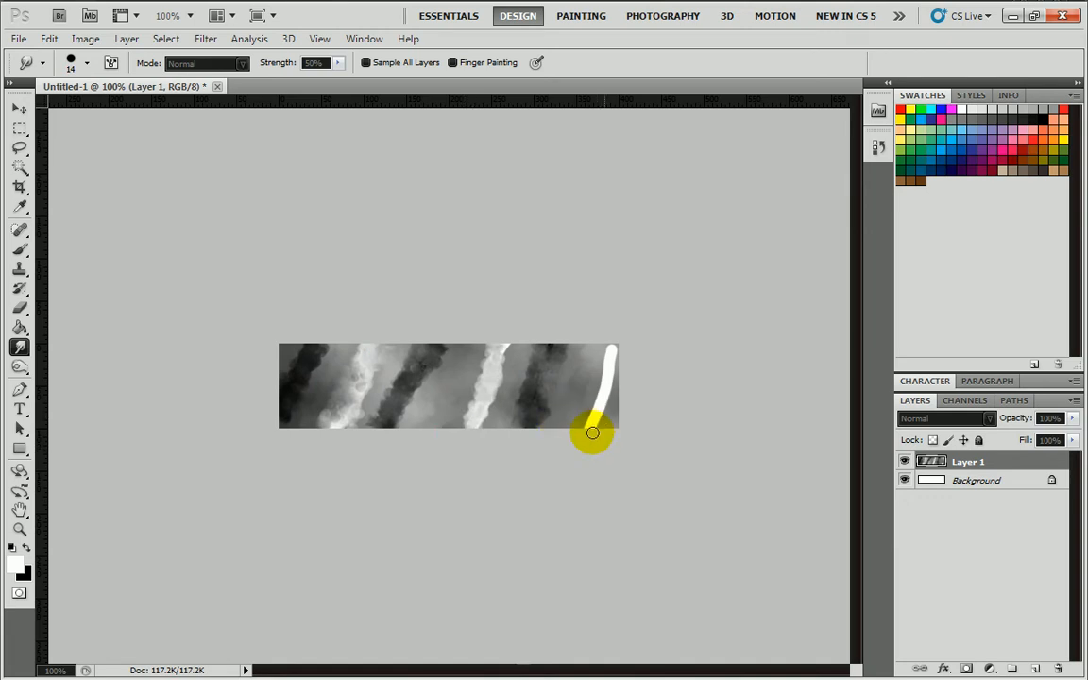
pyautogui.moveTo(590, 433)
pyautogui.mouseDown()
pyautogui.moveTo(615, 341)
pyautogui.moveTo(598, 422)
pyautogui.mouseUp()
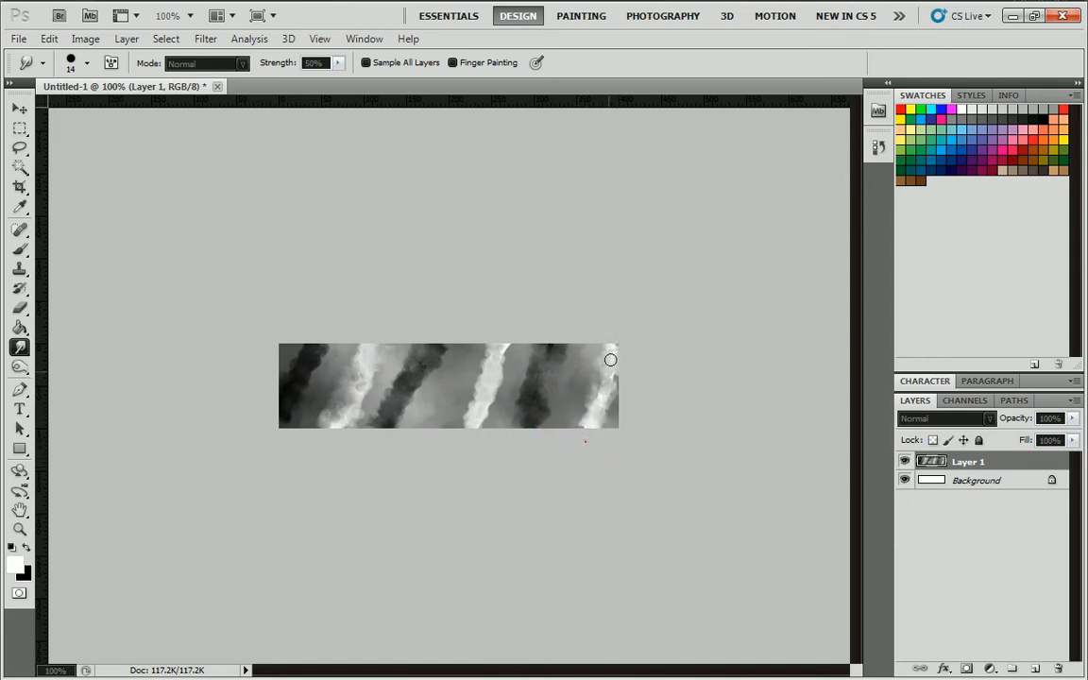
pyautogui.moveTo(619, 347); pyautogui.dragTo(584, 456)
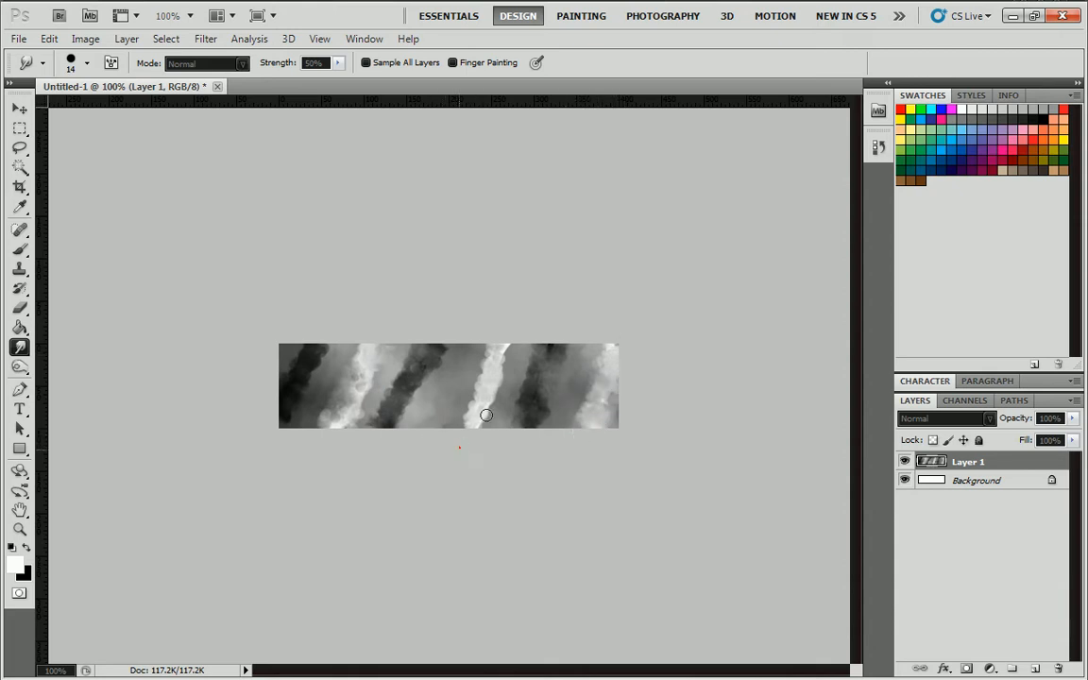
pyautogui.moveTo(334, 422); pyautogui.dragTo(321, 439)
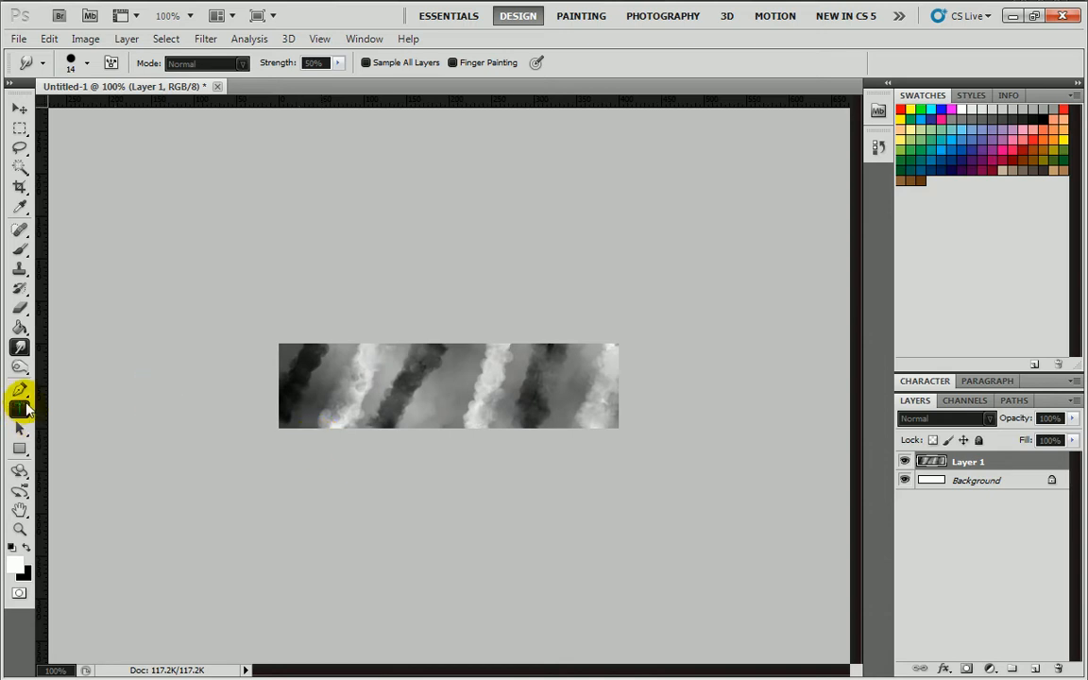
pyautogui.click(21, 249)
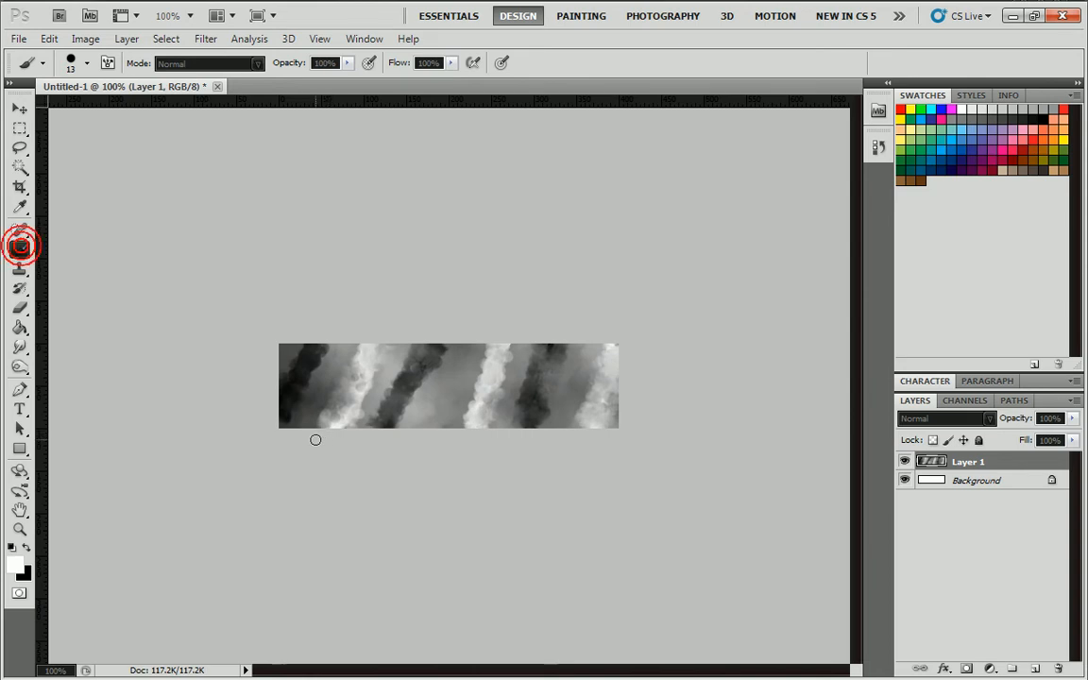
pyautogui.moveTo(318, 433); pyautogui.dragTo(349, 381)
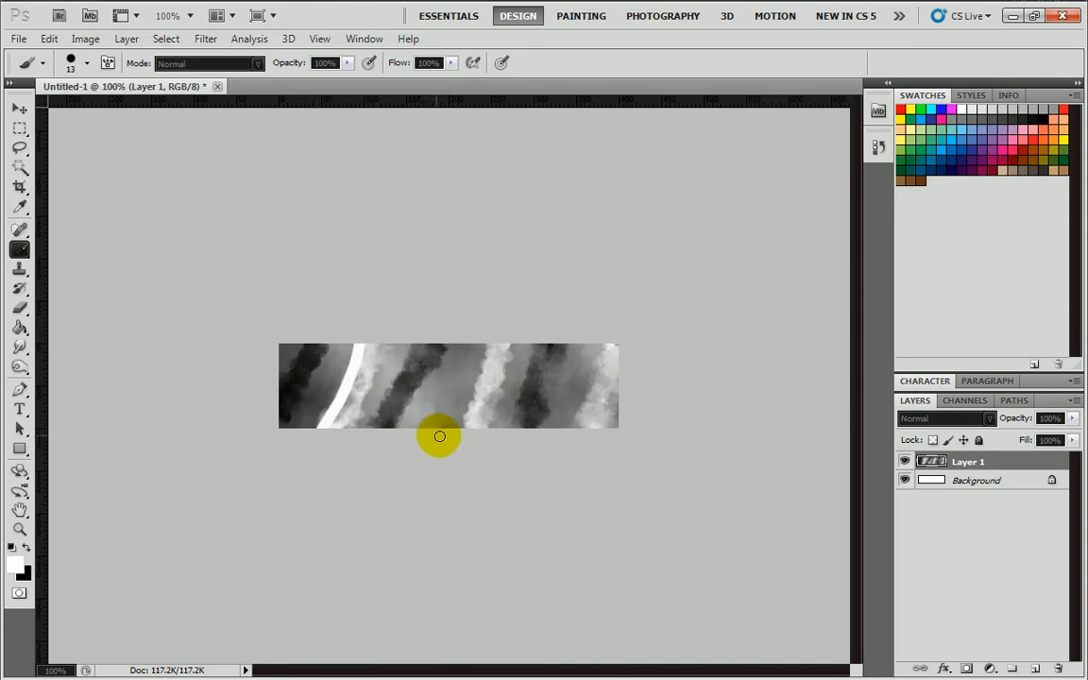
pyautogui.moveTo(452, 432); pyautogui.dragTo(486, 347)
pyautogui.hotkey('ctrl', 'alt', 'z')
pyautogui.hotkey('ctrl', 'alt', 'z')
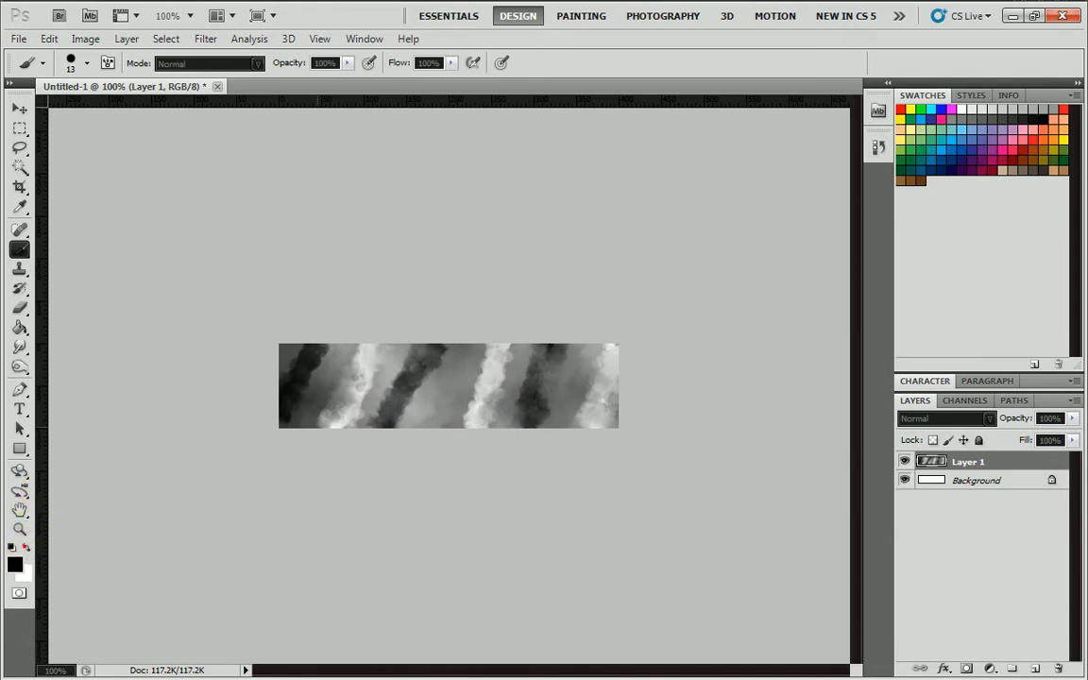
# Step: Paint six black diagonal brush strokes over the smudged streaks across the banner, using black as the foreground colour
pyautogui.moveTo(343, 399); pyautogui.dragTo(376, 344)
pyautogui.moveTo(483, 372); pyautogui.dragTo(493, 344)
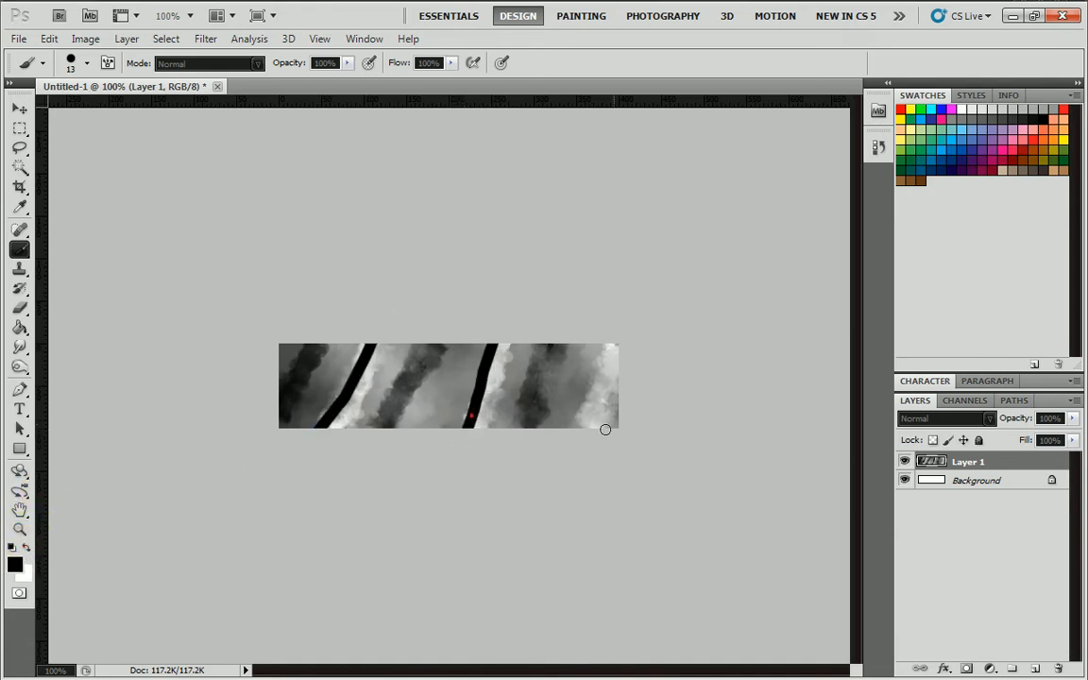
pyautogui.moveTo(569, 436); pyautogui.dragTo(620, 343)
pyautogui.moveTo(517, 445); pyautogui.dragTo(566, 342)
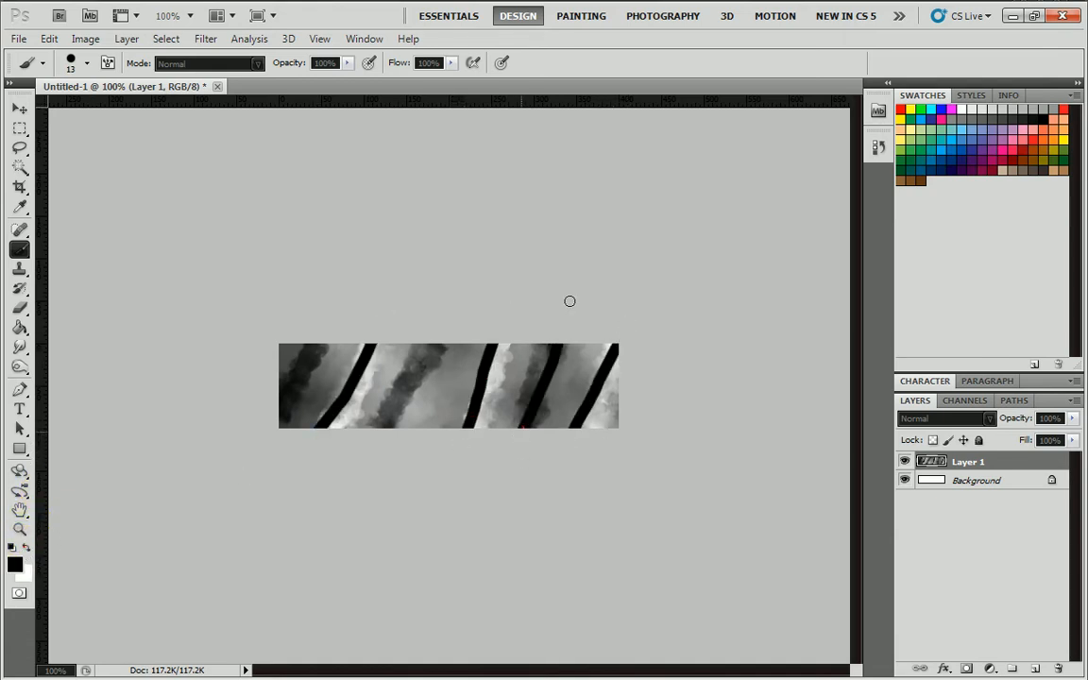
pyautogui.moveTo(378, 433)
pyautogui.mouseDown()
pyautogui.moveTo(425, 405)
pyautogui.moveTo(469, 315)
pyautogui.mouseUp()
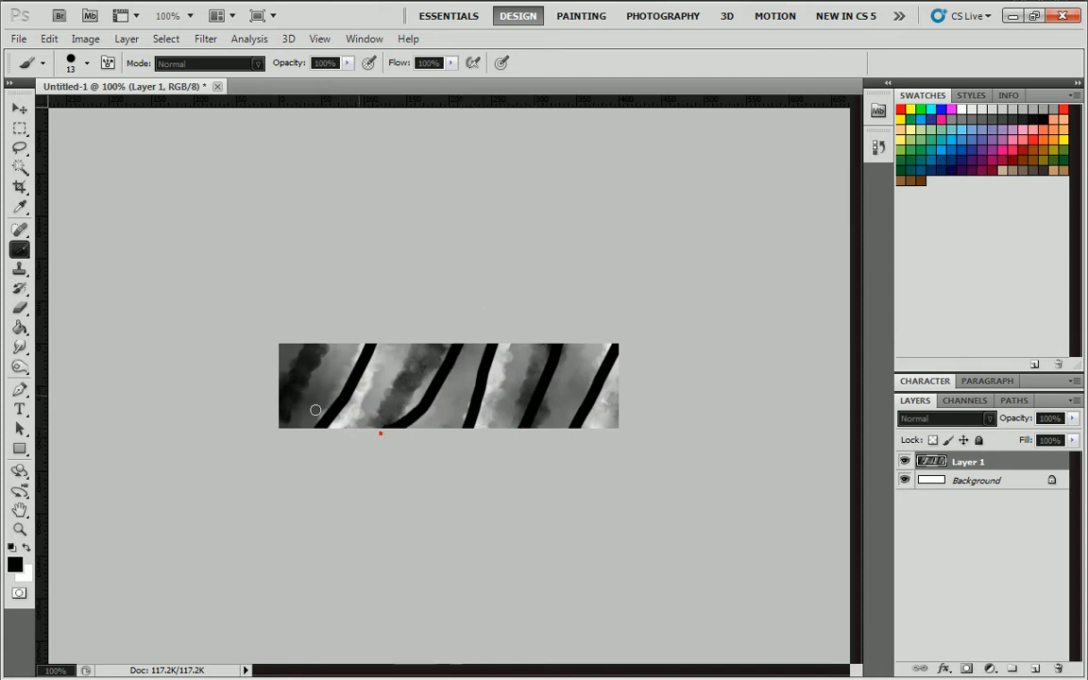
pyautogui.moveTo(281, 431); pyautogui.dragTo(340, 319)
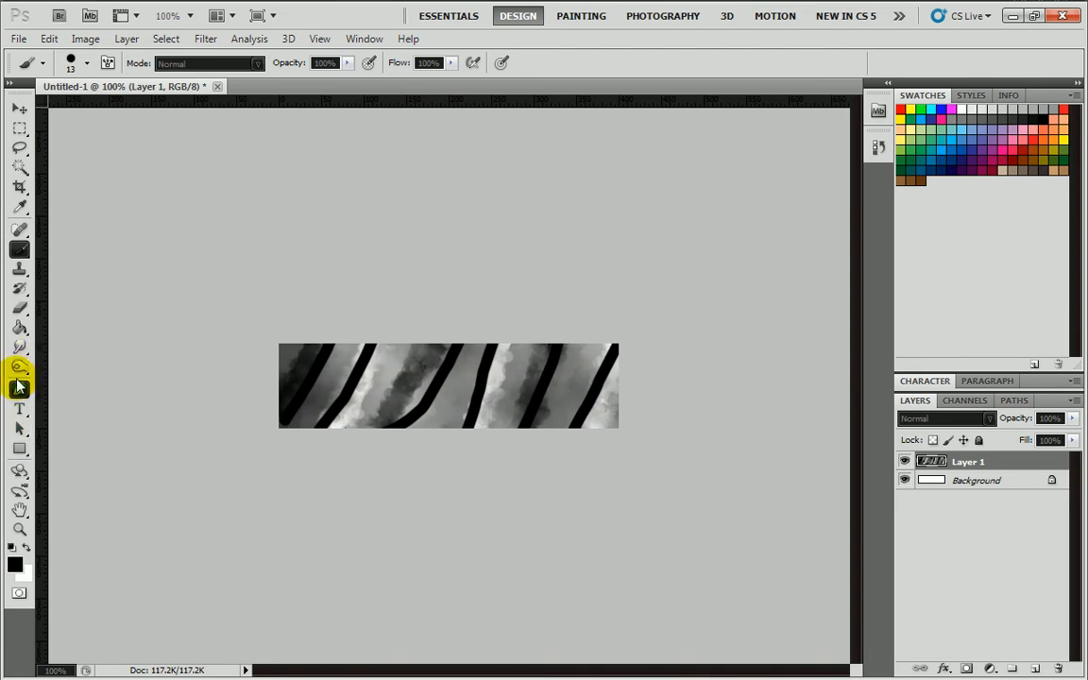
# Step: Switch the foreground colour to white and paint slanted brush strokes alongside the black ones across the whole banner
pyautogui.click(29, 546)
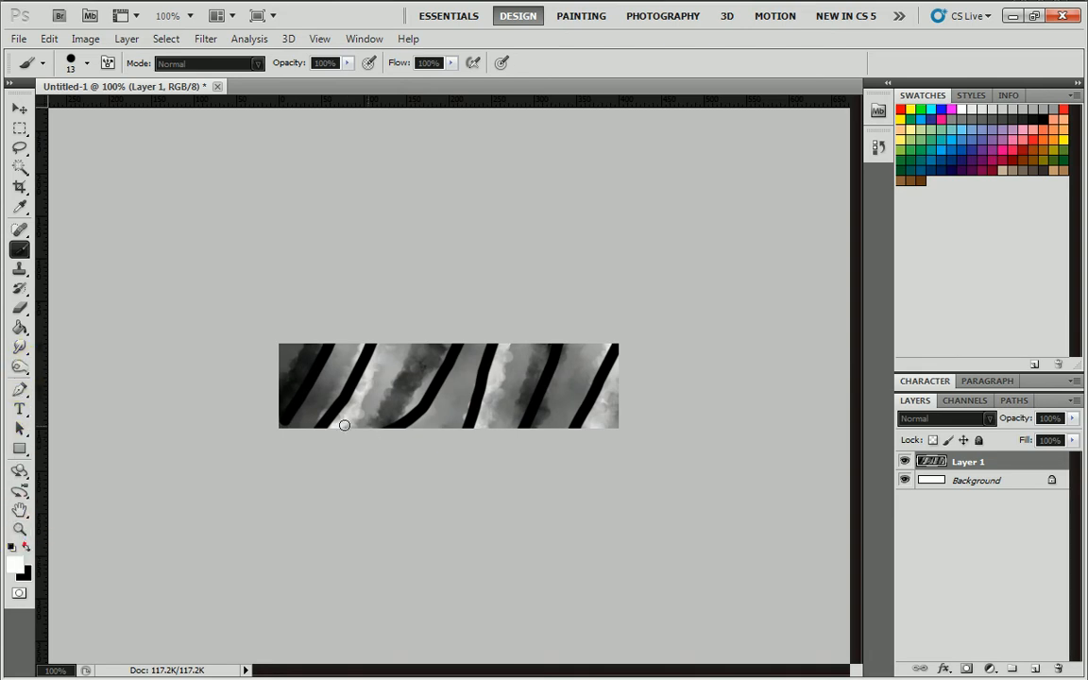
pyautogui.moveTo(326, 450); pyautogui.dragTo(390, 332)
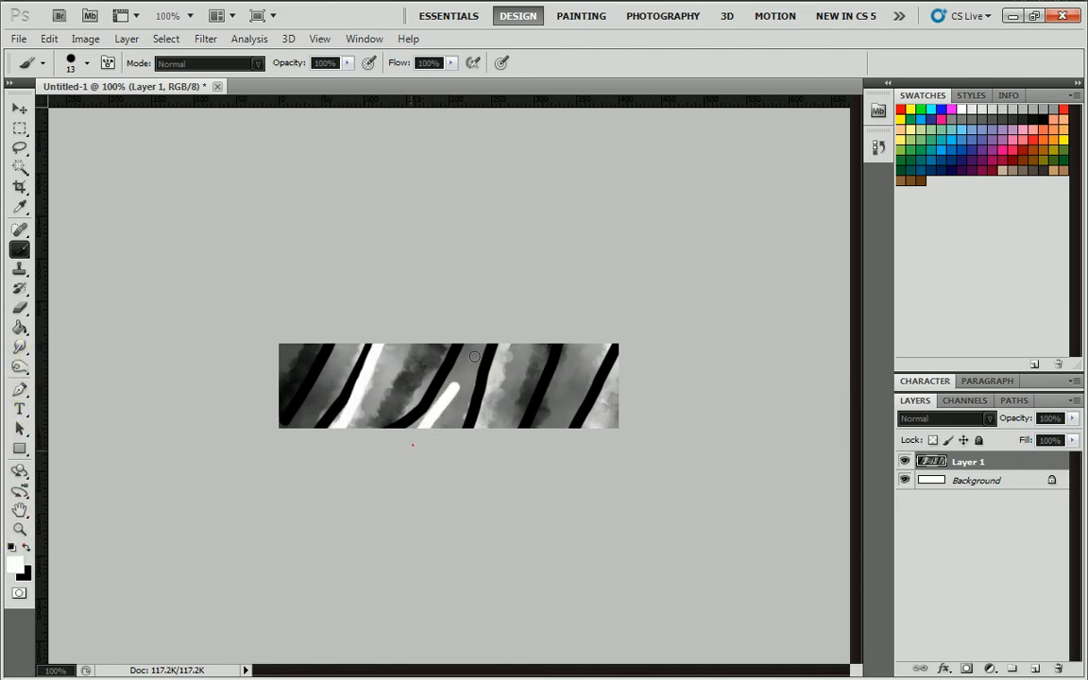
pyautogui.moveTo(413, 445); pyautogui.dragTo(481, 369)
pyautogui.moveTo(506, 448); pyautogui.dragTo(519, 334)
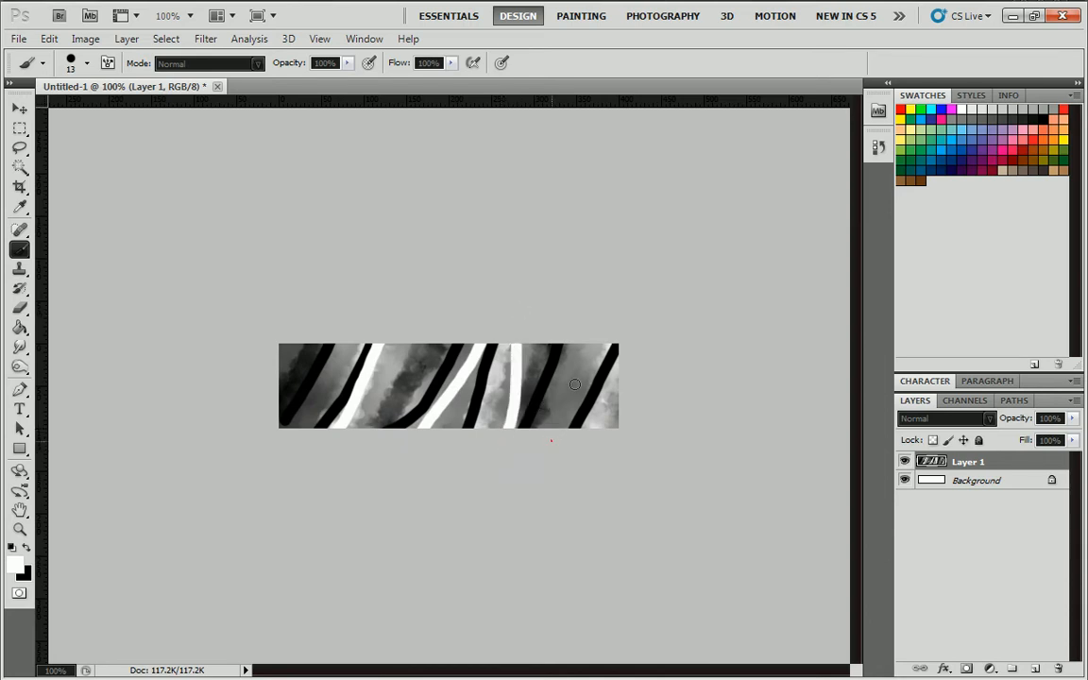
pyautogui.moveTo(548, 448); pyautogui.dragTo(598, 335)
pyautogui.moveTo(374, 436); pyautogui.dragTo(414, 337)
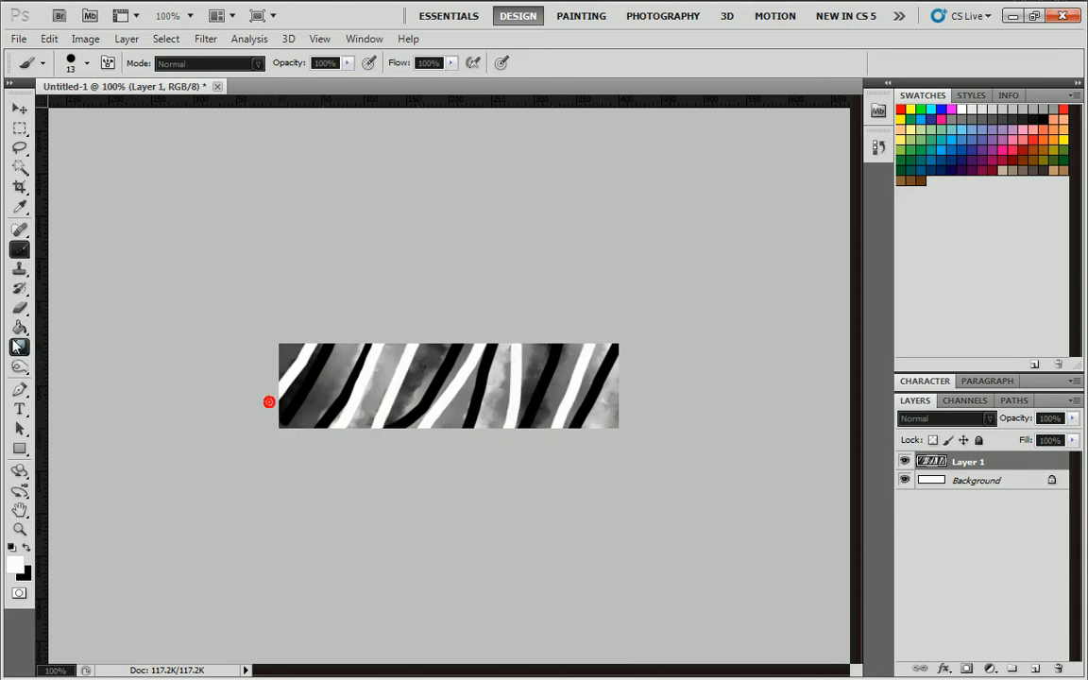
# Step: Smudge along the black and white diagonal strokes across the whole banner to blend them into the cloud texture
pyautogui.press('r')
pyautogui.moveTo(273, 410)
pyautogui.mouseDown()
pyautogui.moveTo(326, 335)
pyautogui.moveTo(312, 372)
pyautogui.moveTo(316, 431)
pyautogui.moveTo(370, 337)
pyautogui.moveTo(326, 373)
pyautogui.moveTo(383, 311)
pyautogui.moveTo(284, 389)
pyautogui.mouseUp()
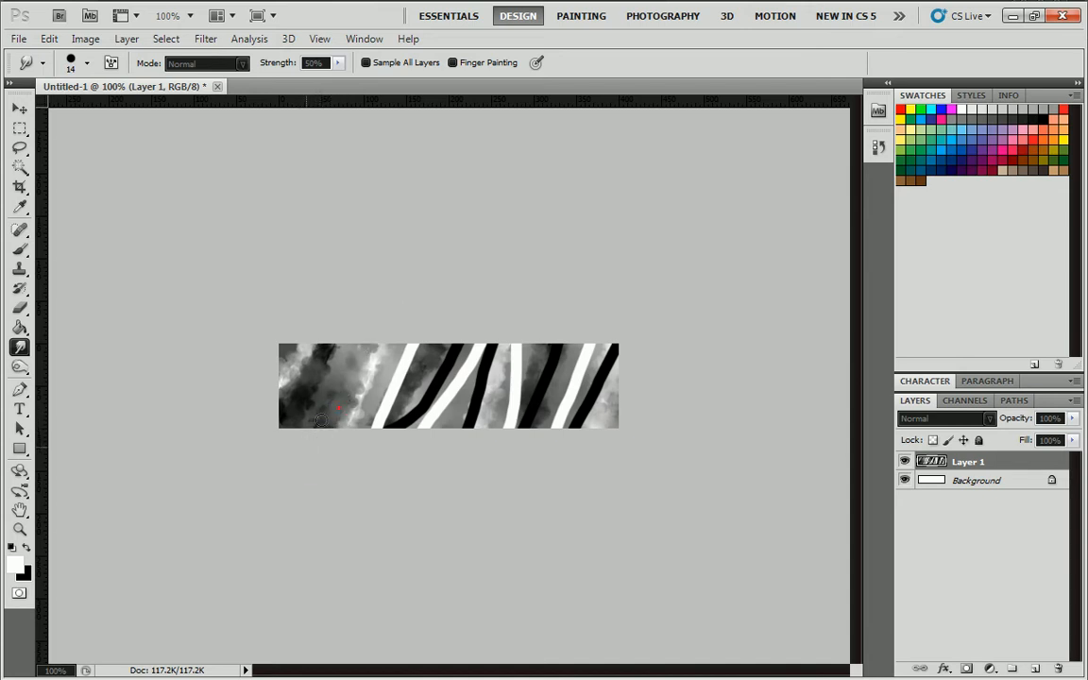
pyautogui.moveTo(369, 429)
pyautogui.mouseDown()
pyautogui.moveTo(412, 324)
pyautogui.moveTo(357, 471)
pyautogui.moveTo(418, 319)
pyautogui.mouseUp()
pyautogui.moveTo(387, 440)
pyautogui.mouseDown()
pyautogui.moveTo(466, 309)
pyautogui.moveTo(374, 460)
pyautogui.moveTo(468, 342)
pyautogui.mouseUp()
pyautogui.moveTo(416, 442)
pyautogui.mouseDown()
pyautogui.moveTo(486, 302)
pyautogui.moveTo(439, 425)
pyautogui.moveTo(422, 435)
pyautogui.moveTo(486, 315)
pyautogui.moveTo(440, 405)
pyautogui.moveTo(399, 441)
pyautogui.moveTo(451, 352)
pyautogui.moveTo(485, 338)
pyautogui.moveTo(455, 449)
pyautogui.moveTo(488, 372)
pyautogui.moveTo(468, 447)
pyautogui.moveTo(513, 425)
pyautogui.moveTo(502, 443)
pyautogui.moveTo(511, 389)
pyautogui.moveTo(501, 444)
pyautogui.moveTo(536, 317)
pyautogui.moveTo(524, 415)
pyautogui.moveTo(510, 438)
pyautogui.moveTo(559, 328)
pyautogui.mouseUp()
pyautogui.moveTo(510, 440); pyautogui.dragTo(566, 303)
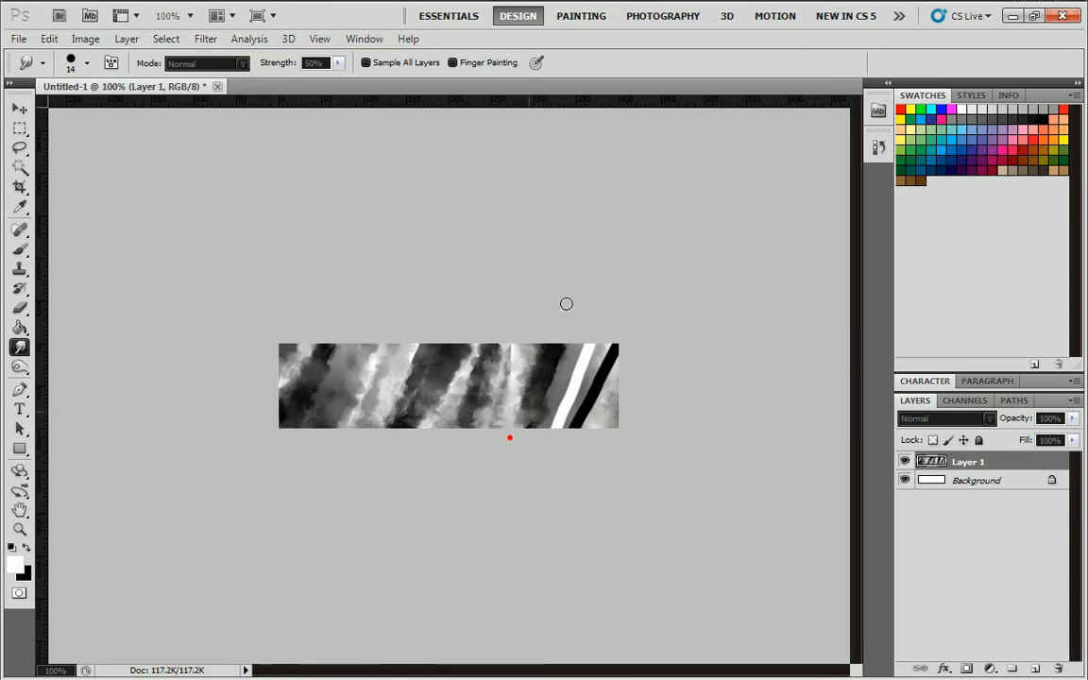
pyautogui.moveTo(507, 436); pyautogui.dragTo(544, 306)
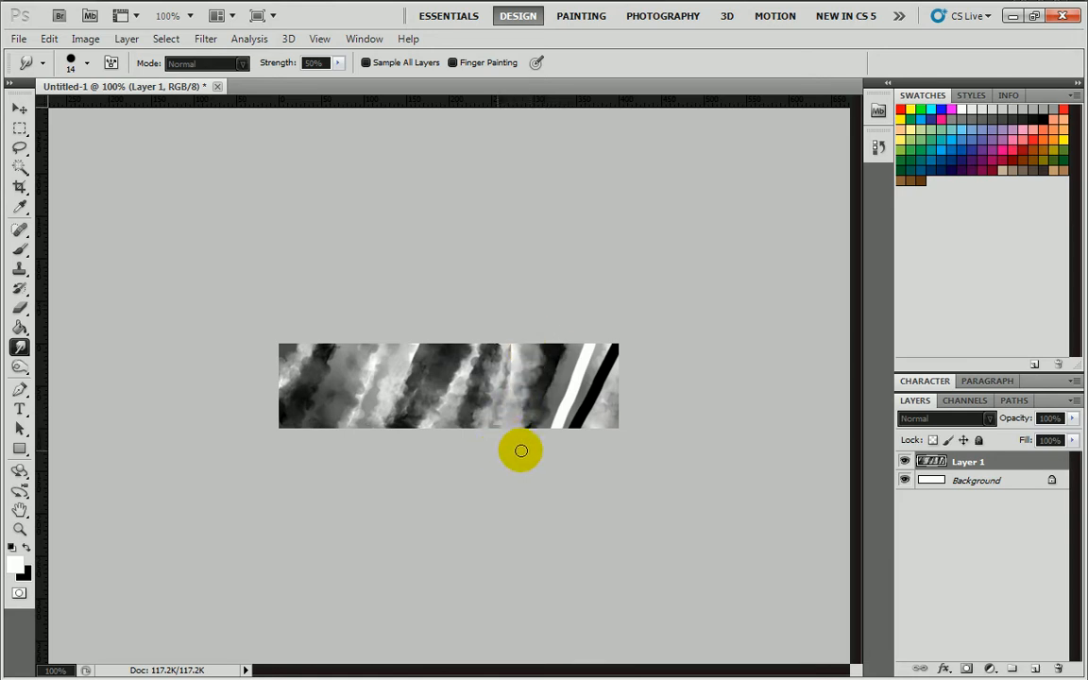
pyautogui.moveTo(518, 441)
pyautogui.mouseDown()
pyautogui.moveTo(577, 315)
pyautogui.moveTo(515, 466)
pyautogui.moveTo(553, 430)
pyautogui.moveTo(588, 343)
pyautogui.moveTo(539, 458)
pyautogui.mouseUp()
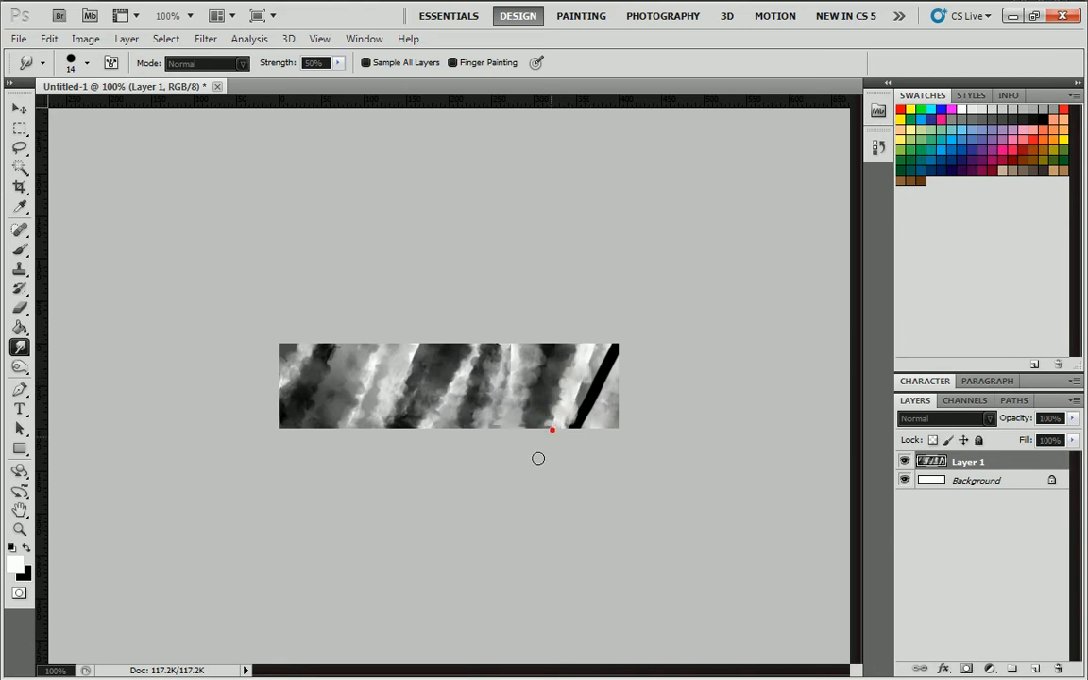
pyautogui.moveTo(572, 380)
pyautogui.mouseDown()
pyautogui.moveTo(593, 326)
pyautogui.moveTo(545, 458)
pyautogui.moveTo(626, 335)
pyautogui.moveTo(573, 442)
pyautogui.moveTo(614, 340)
pyautogui.moveTo(567, 434)
pyautogui.moveTo(609, 360)
pyautogui.moveTo(576, 439)
pyautogui.moveTo(496, 413)
pyautogui.moveTo(395, 429)
pyautogui.moveTo(371, 367)
pyautogui.mouseUp()
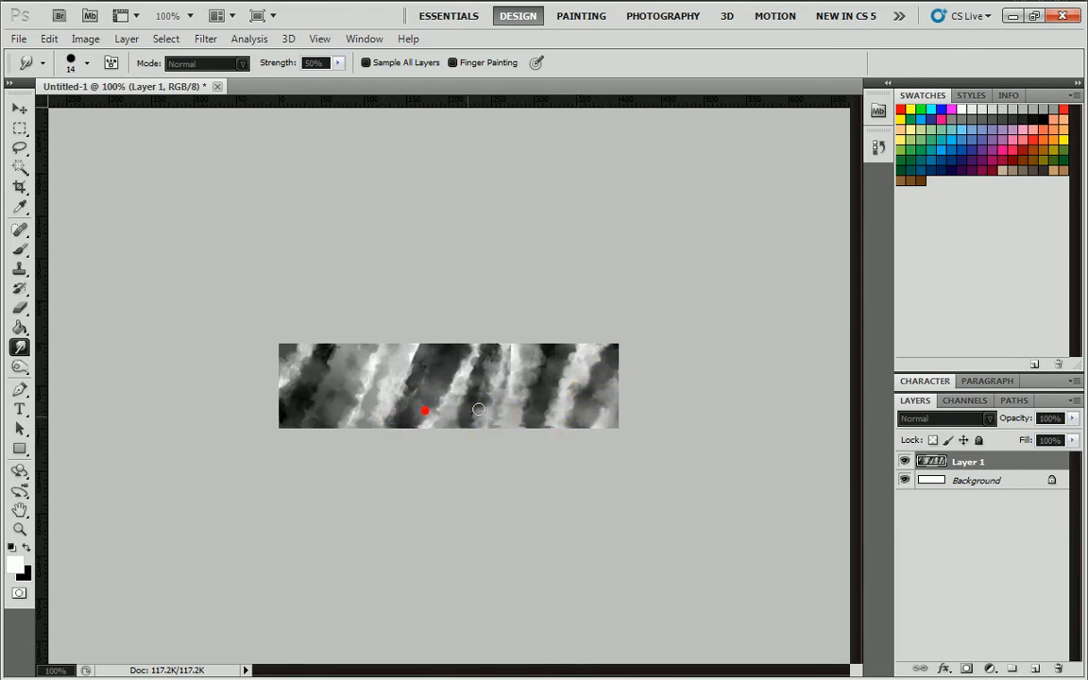
# Step: Smudge over the remaining hard edges between the light and dark streaks to soften them further
pyautogui.moveTo(507, 389); pyautogui.dragTo(521, 337)
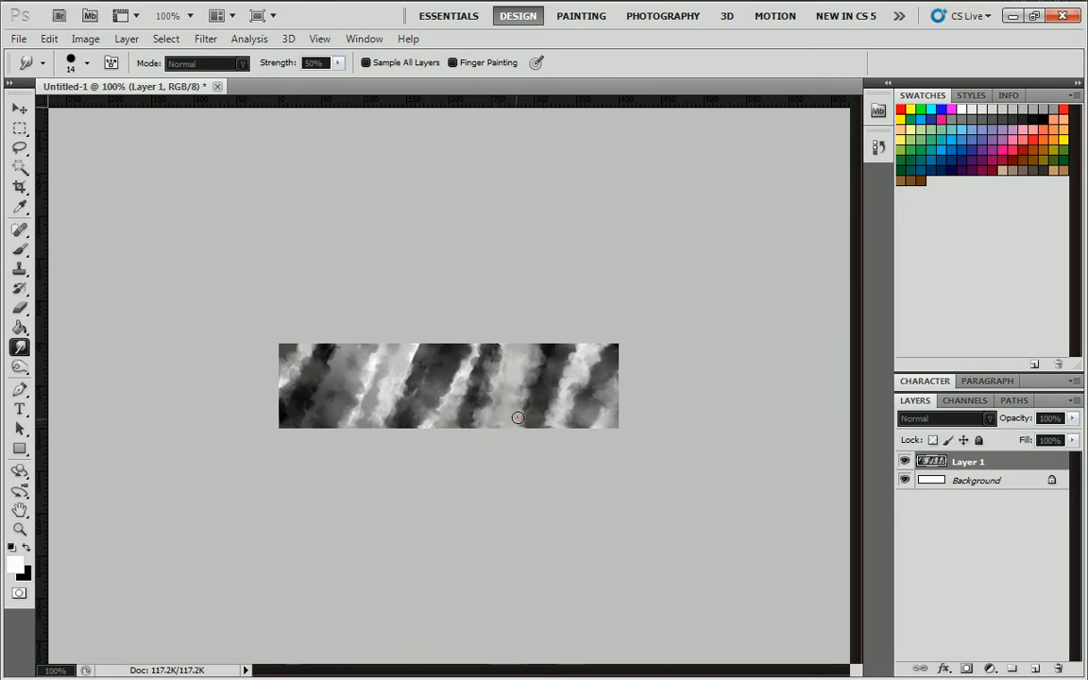
pyautogui.moveTo(517, 418); pyautogui.dragTo(561, 325)
pyautogui.moveTo(347, 430); pyautogui.dragTo(391, 341)
pyautogui.moveTo(305, 428)
pyautogui.mouseDown()
pyautogui.moveTo(341, 343)
pyautogui.moveTo(290, 442)
pyautogui.moveTo(322, 358)
pyautogui.moveTo(268, 426)
pyautogui.mouseUp()
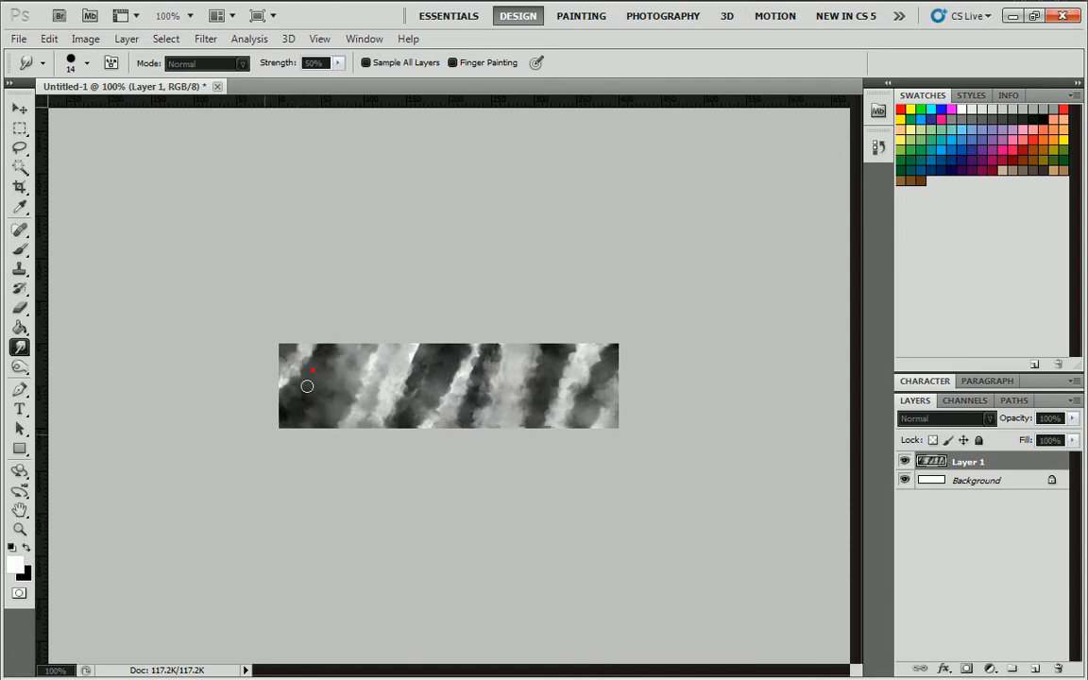
pyautogui.moveTo(479, 379)
pyautogui.mouseDown()
pyautogui.moveTo(381, 395)
pyautogui.moveTo(394, 385)
pyautogui.mouseUp()
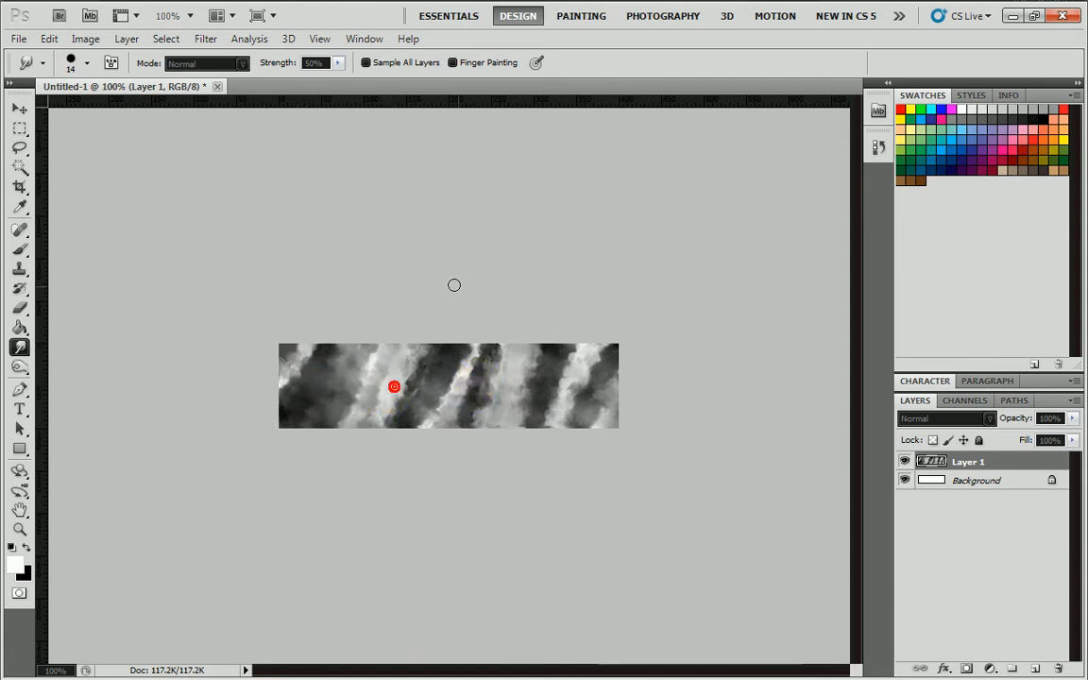
pyautogui.moveTo(481, 402); pyautogui.dragTo(461, 441)
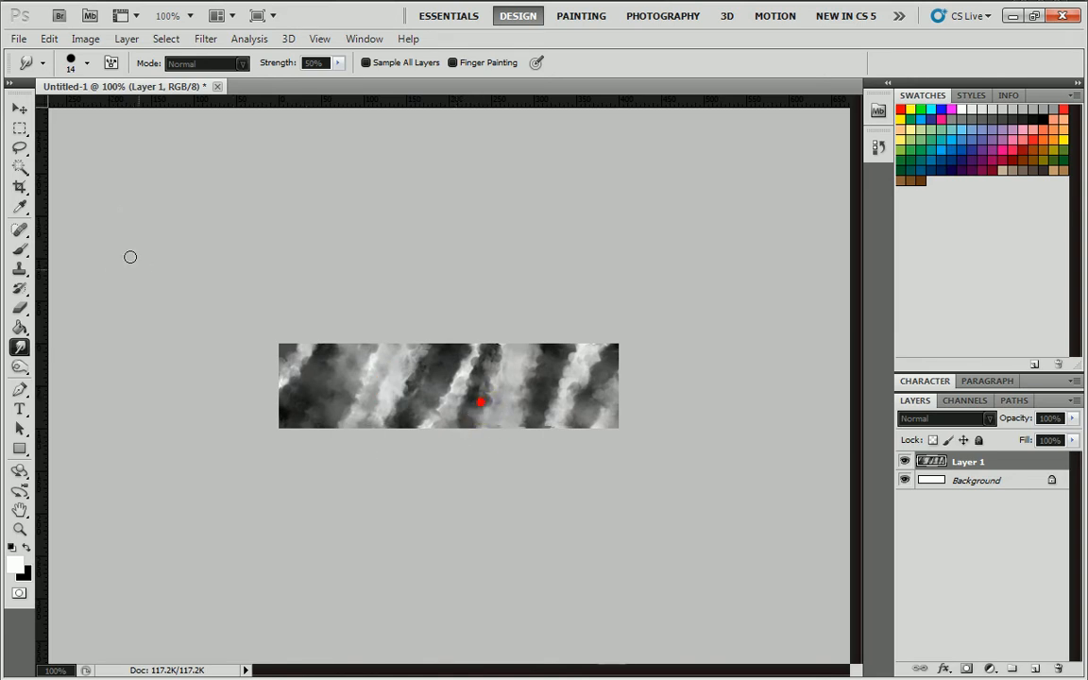
# Step: Open the creature render hellraiserj.png from the image folder
pyautogui.click(18, 38)
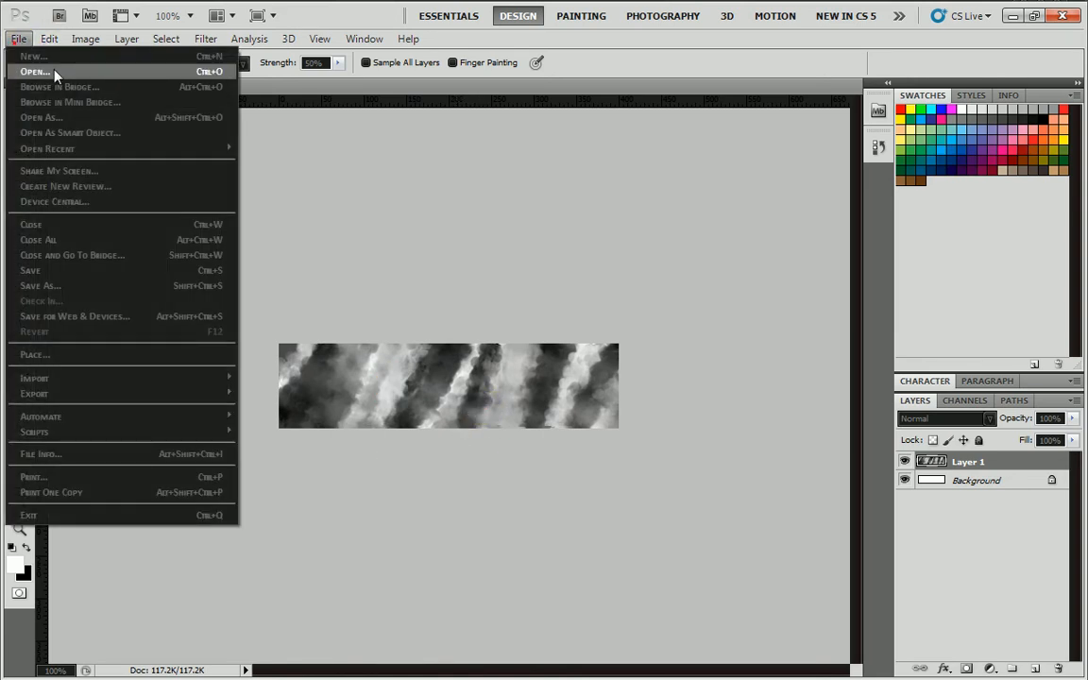
pyautogui.click(54, 73)
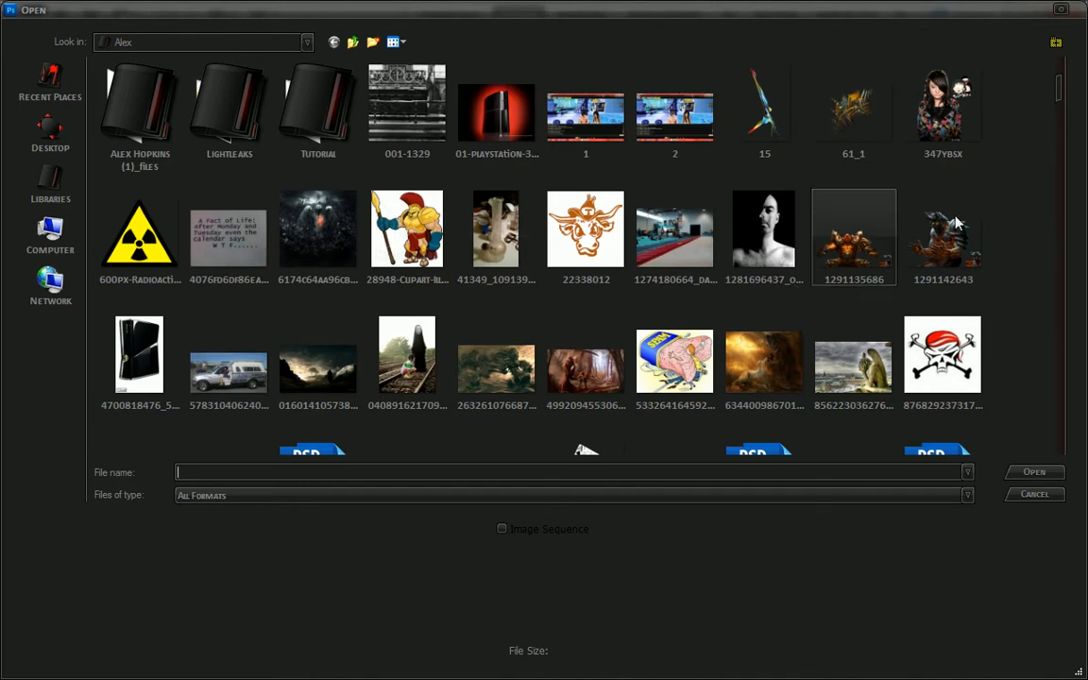
pyautogui.moveTo(1044, 99)
pyautogui.mouseDown()
pyautogui.moveTo(1059, 93)
pyautogui.moveTo(1060, 112)
pyautogui.moveTo(1036, 238)
pyautogui.mouseUp()
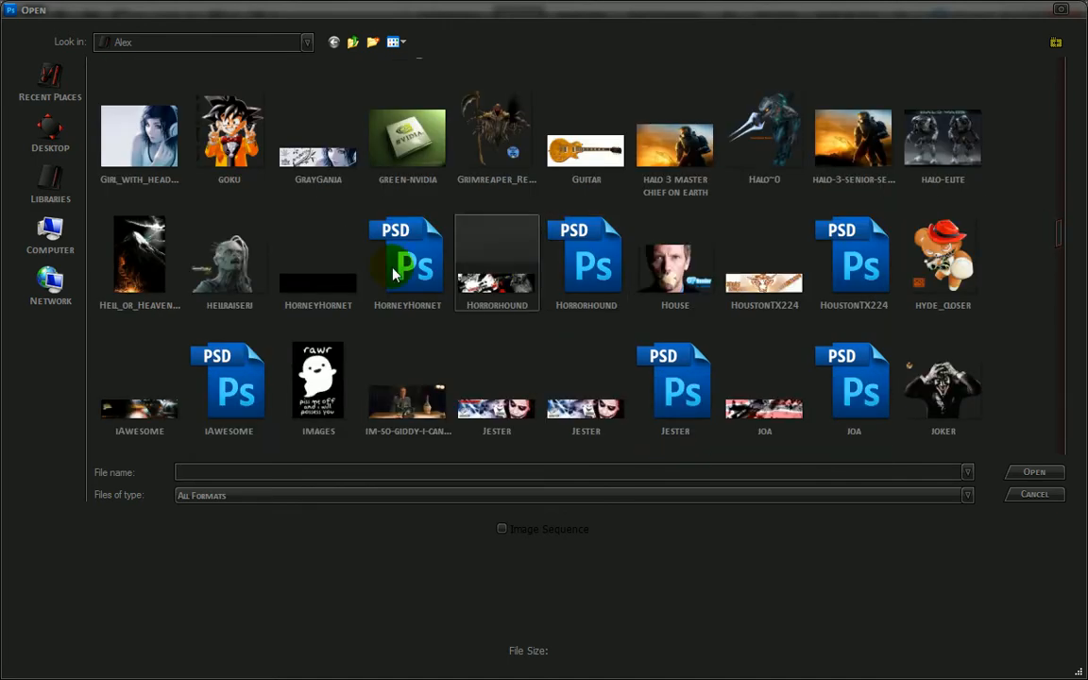
pyautogui.click(232, 274)
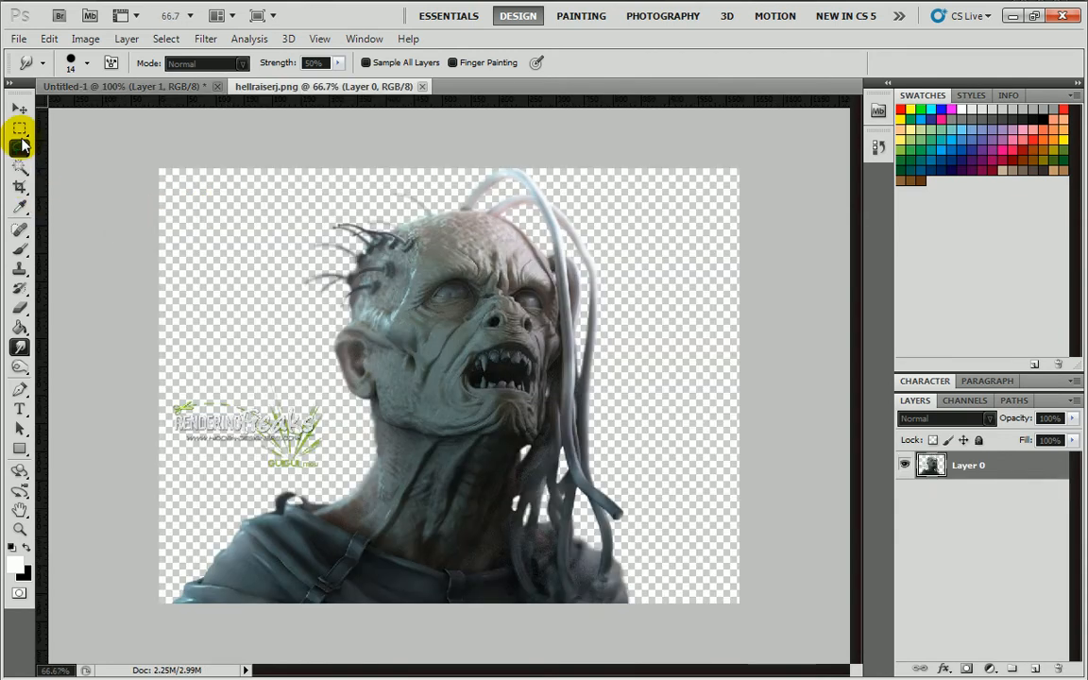
# Step: Select the creature with a freehand lasso outline that leaves out the watermark logo beside it
pyautogui.click(19, 147)
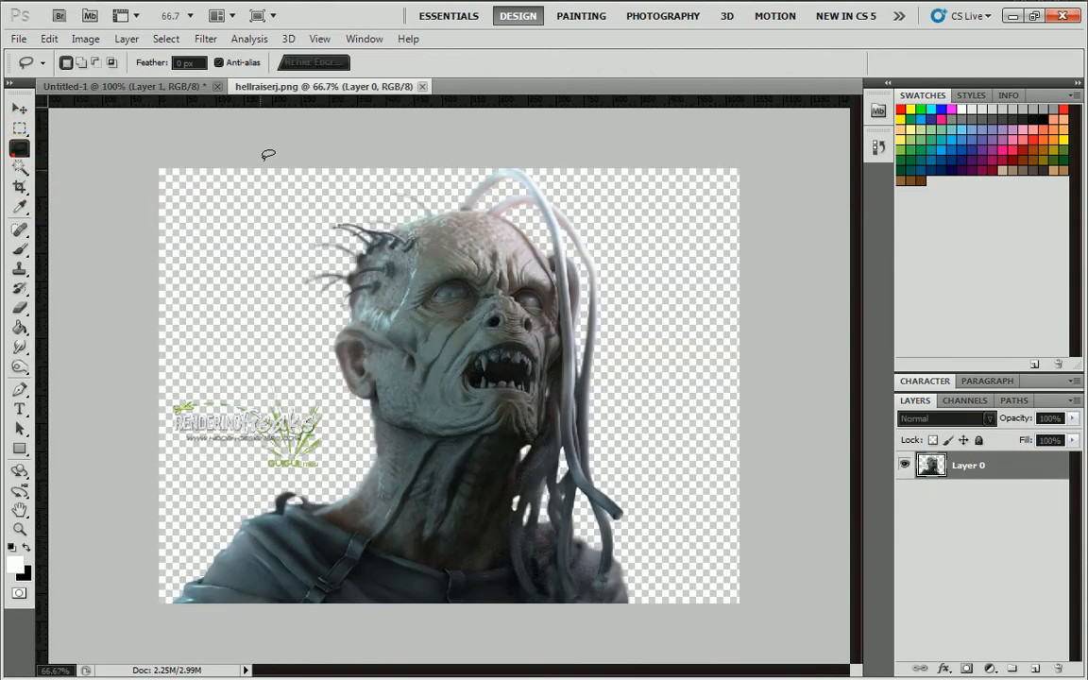
pyautogui.moveTo(336, 420); pyautogui.dragTo(261, 163)
pyautogui.click(332, 168)
pyautogui.moveTo(333, 168); pyautogui.dragTo(293, 218)
pyautogui.moveTo(337, 408)
pyautogui.mouseDown()
pyautogui.moveTo(332, 455)
pyautogui.moveTo(317, 474)
pyautogui.moveTo(221, 485)
pyautogui.moveTo(153, 546)
pyautogui.moveTo(136, 578)
pyautogui.moveTo(184, 662)
pyautogui.moveTo(468, 674)
pyautogui.moveTo(655, 657)
pyautogui.moveTo(680, 538)
pyautogui.moveTo(641, 336)
pyautogui.moveTo(640, 236)
pyautogui.moveTo(570, 146)
pyautogui.moveTo(502, 120)
pyautogui.moveTo(339, 142)
pyautogui.mouseUp()
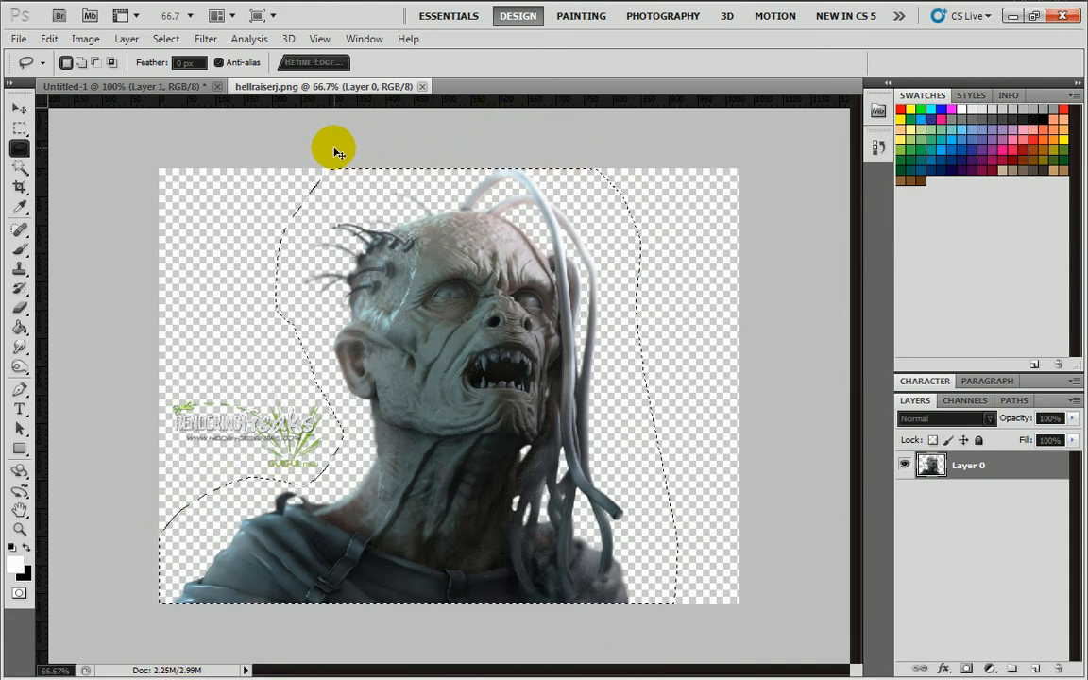
# Step: Copy the selected creature into the banner document on a new layer and move it over the banner
pyautogui.click(172, 94)
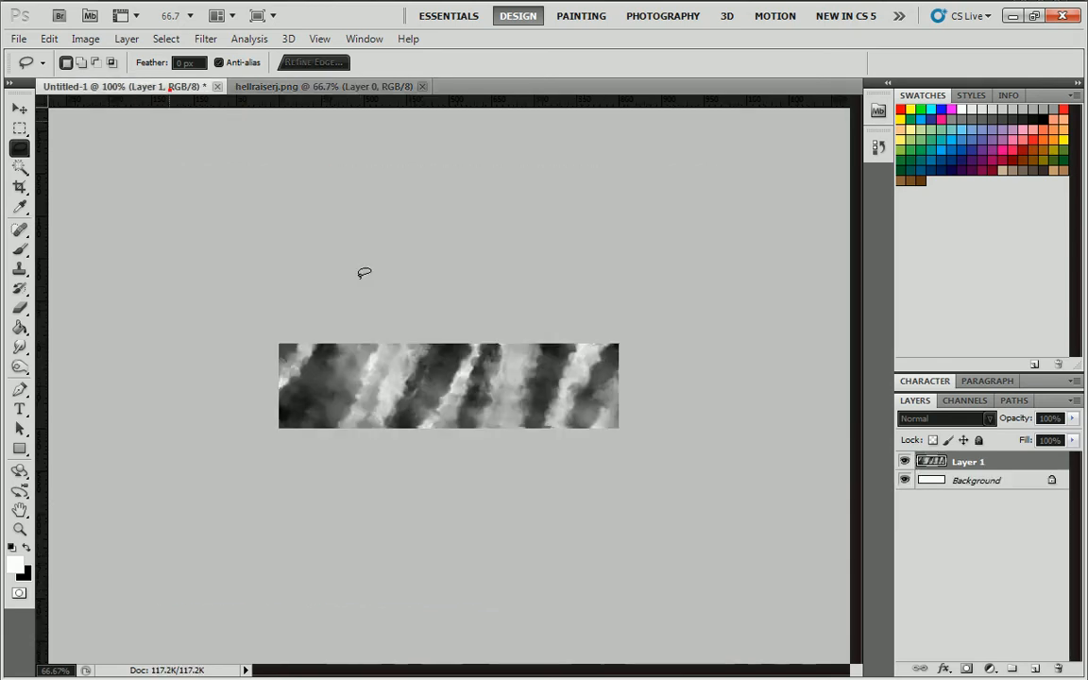
pyautogui.hotkey('ctrl', 'shift', 'alt', 'n')
pyautogui.click(363, 277)
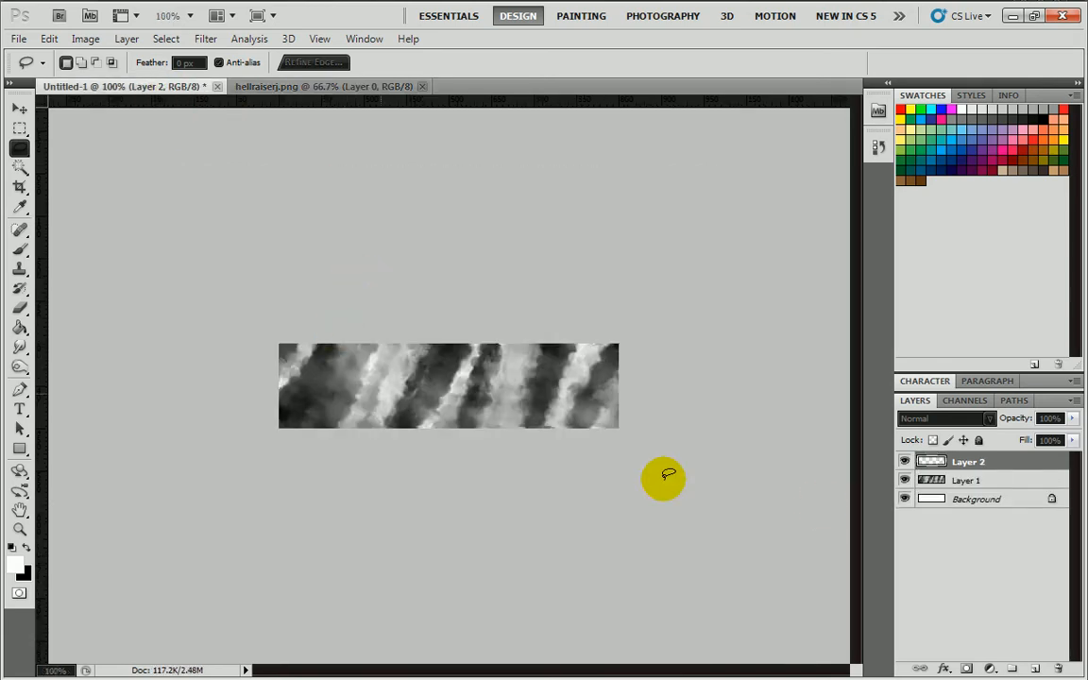
pyautogui.click(18, 109)
pyautogui.moveTo(534, 479); pyautogui.dragTo(330, 335)
pyautogui.moveTo(487, 442); pyautogui.dragTo(369, 404)
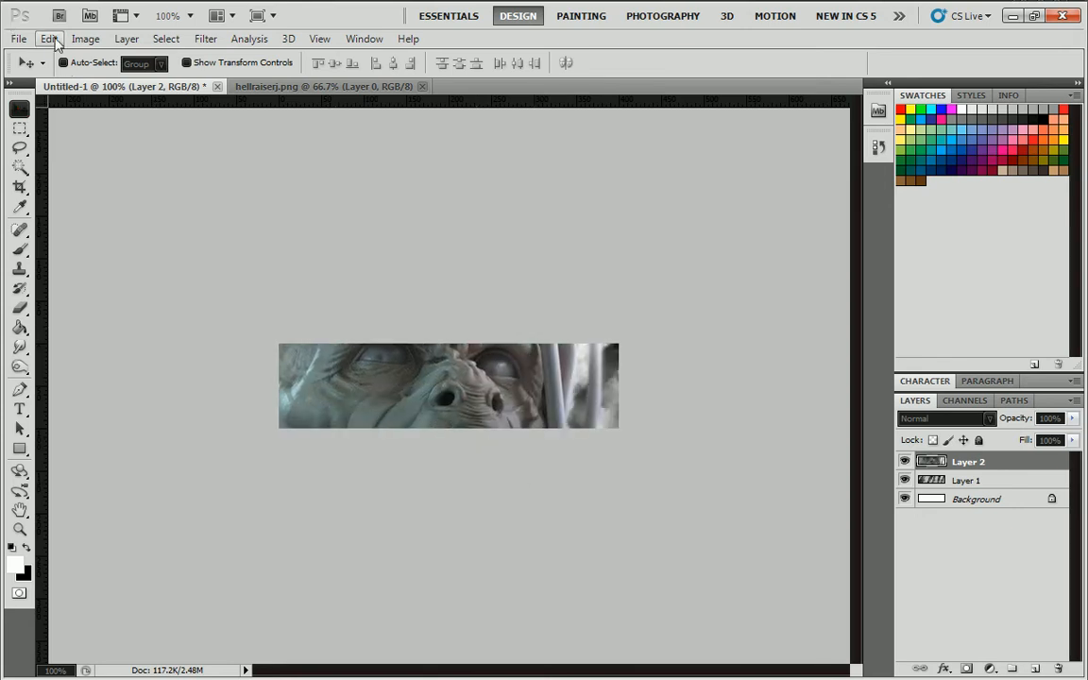
# Step: Free-transform the creature layer to about 21% size, rotate it about 15° clockwise, position it near the banner's middle and apply
pyautogui.click(49, 39)
pyautogui.click(110, 340)
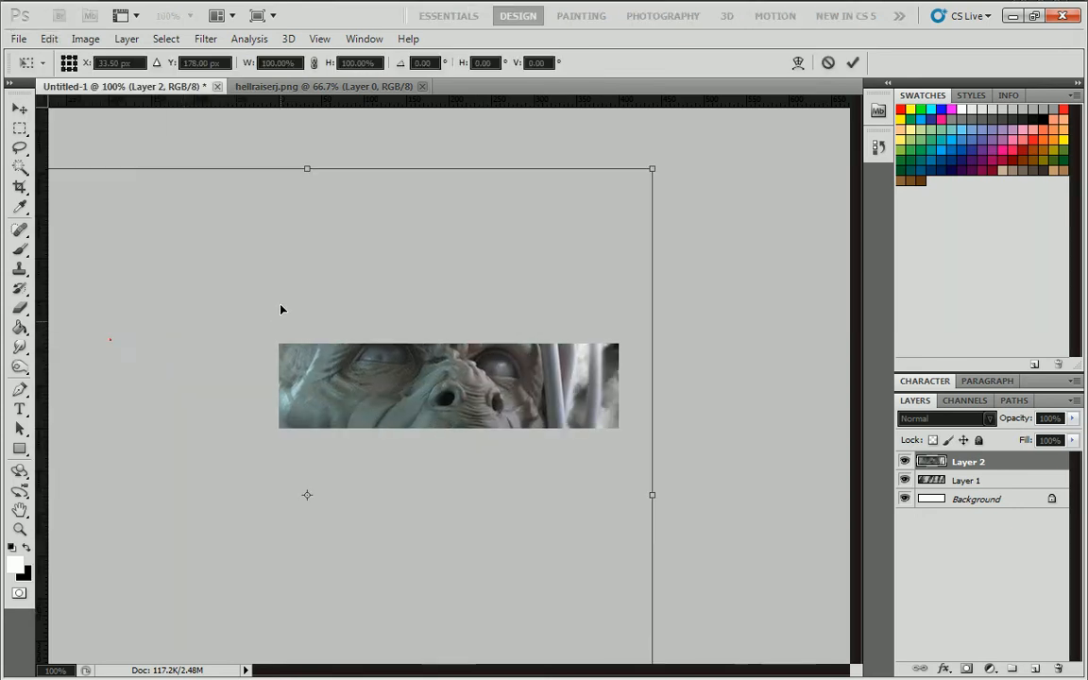
pyautogui.moveTo(281, 308); pyautogui.dragTo(535, 297)
pyautogui.moveTo(223, 185); pyautogui.dragTo(568, 509)
pyautogui.moveTo(652, 567); pyautogui.dragTo(300, 298)
pyautogui.moveTo(216, 242); pyautogui.dragTo(376, 366)
pyautogui.moveTo(385, 460); pyautogui.dragTo(332, 377)
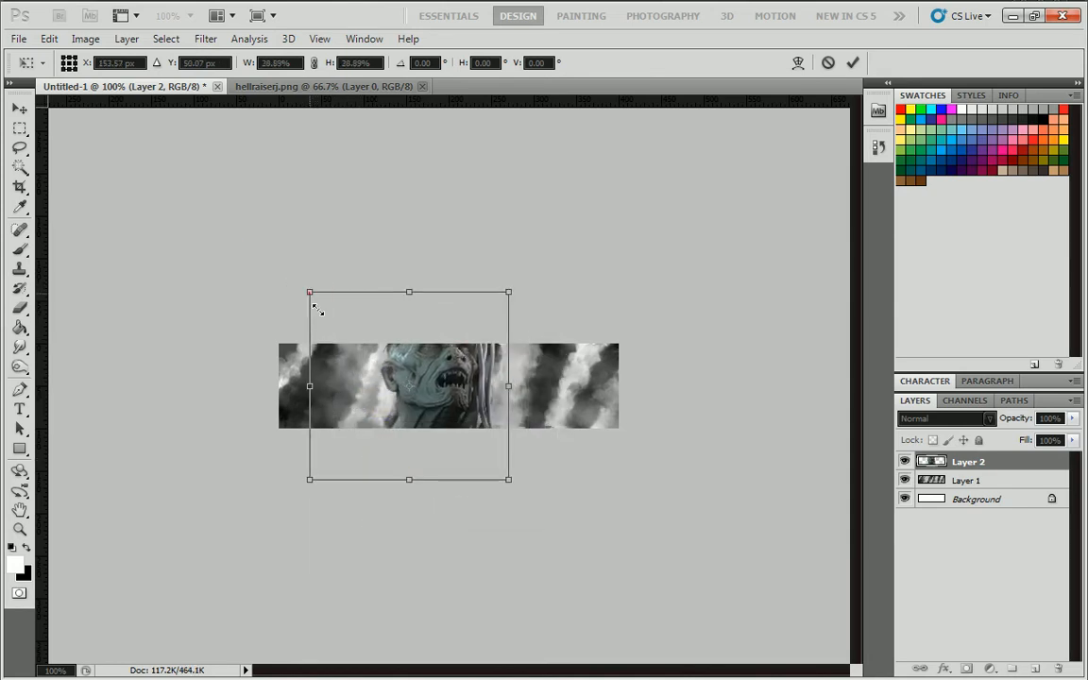
pyautogui.moveTo(309, 294); pyautogui.dragTo(375, 379)
pyautogui.moveTo(552, 464); pyautogui.dragTo(530, 489)
pyautogui.moveTo(454, 423); pyautogui.dragTo(462, 413)
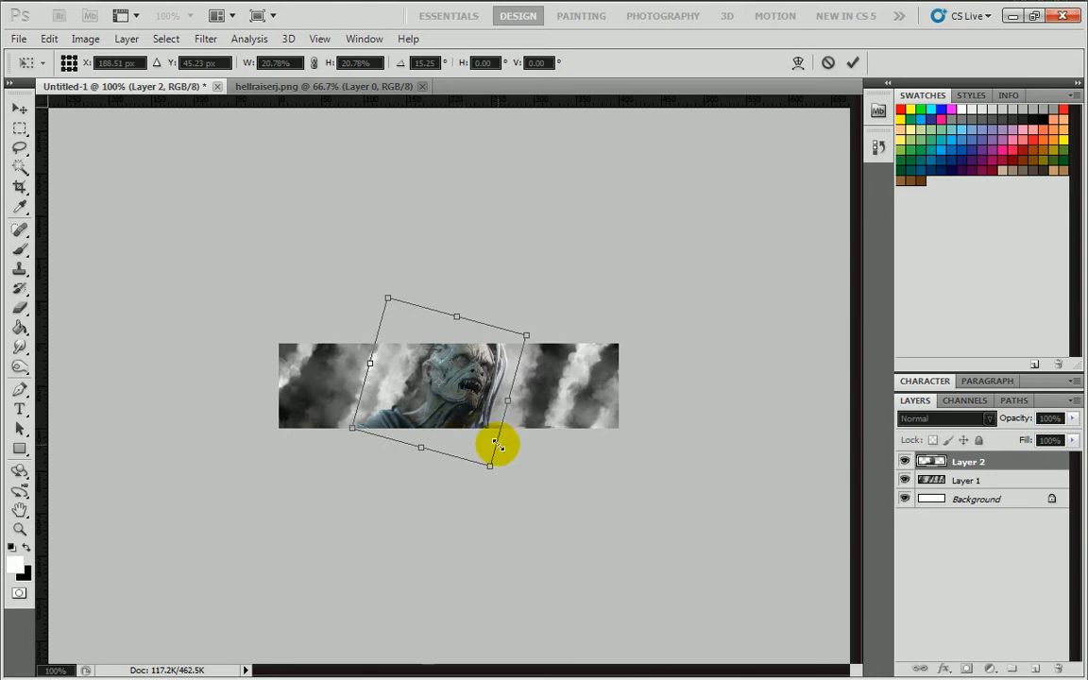
pyautogui.press('Return')
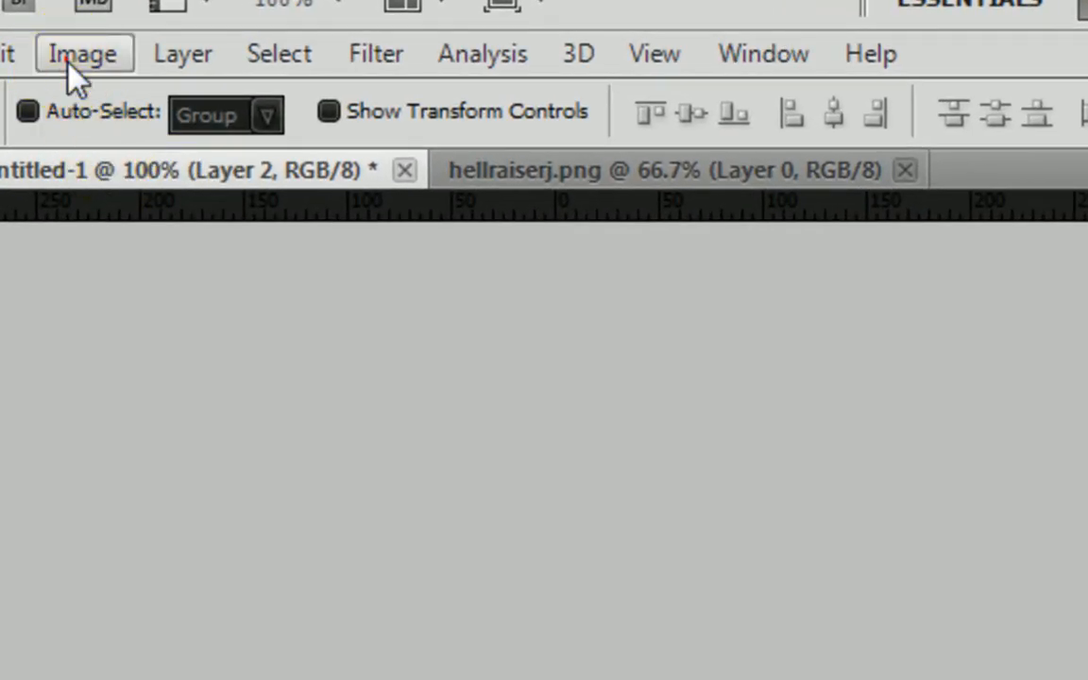
# Step: Desaturate the creature layer and shift it slightly to the left in the banner
pyautogui.click(67, 65)
pyautogui.moveTo(122, 153)
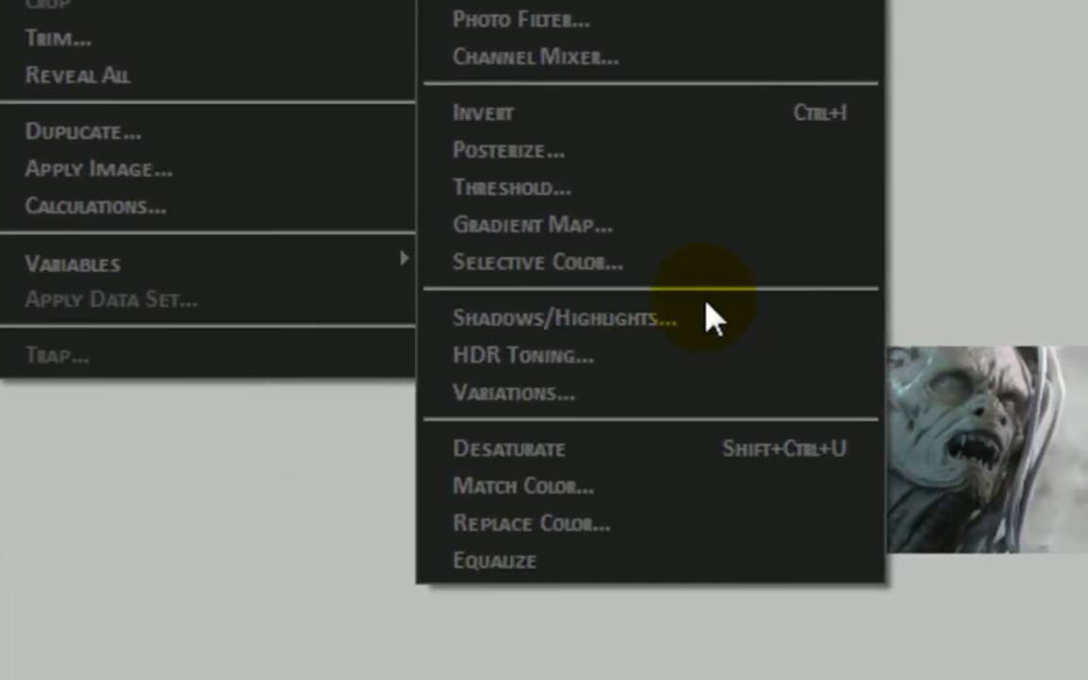
pyautogui.click(649, 450)
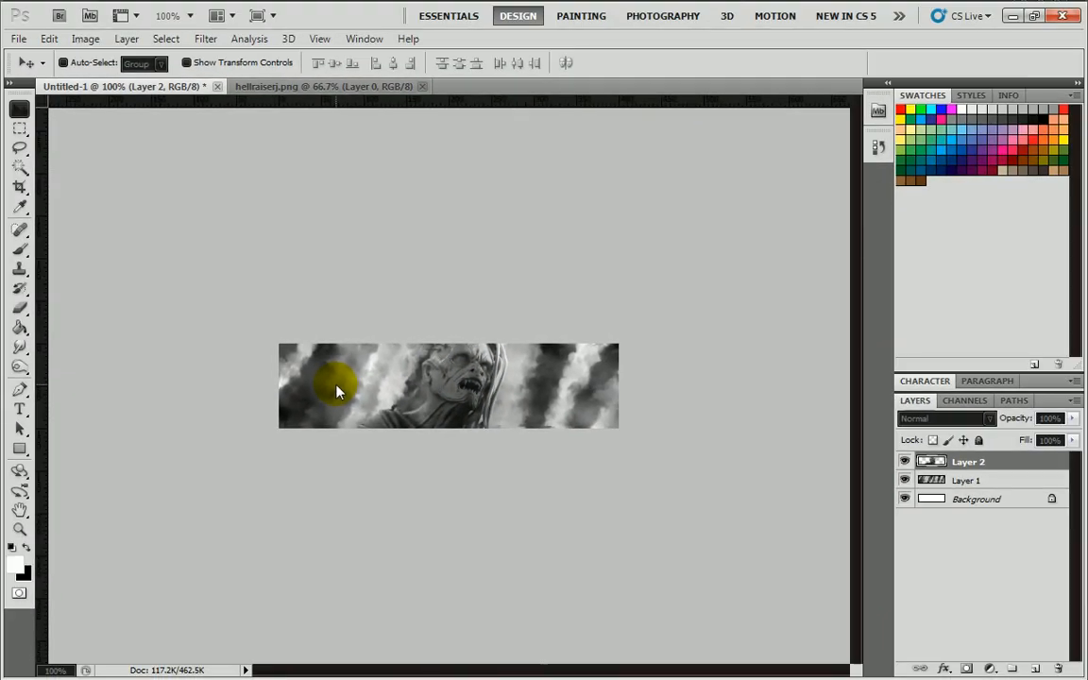
pyautogui.moveTo(442, 447); pyautogui.dragTo(410, 449)
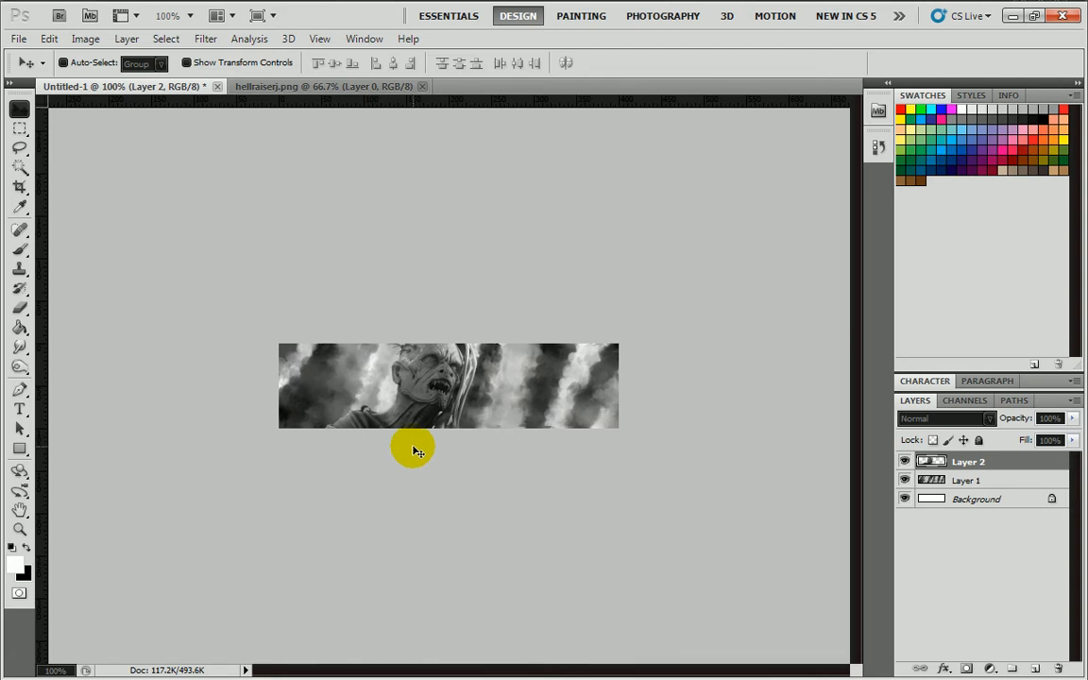
# Step: Set the Smudge tool's brush size to 6 px for detailed blending around the creature at 300% zoom
pyautogui.click(20, 350)
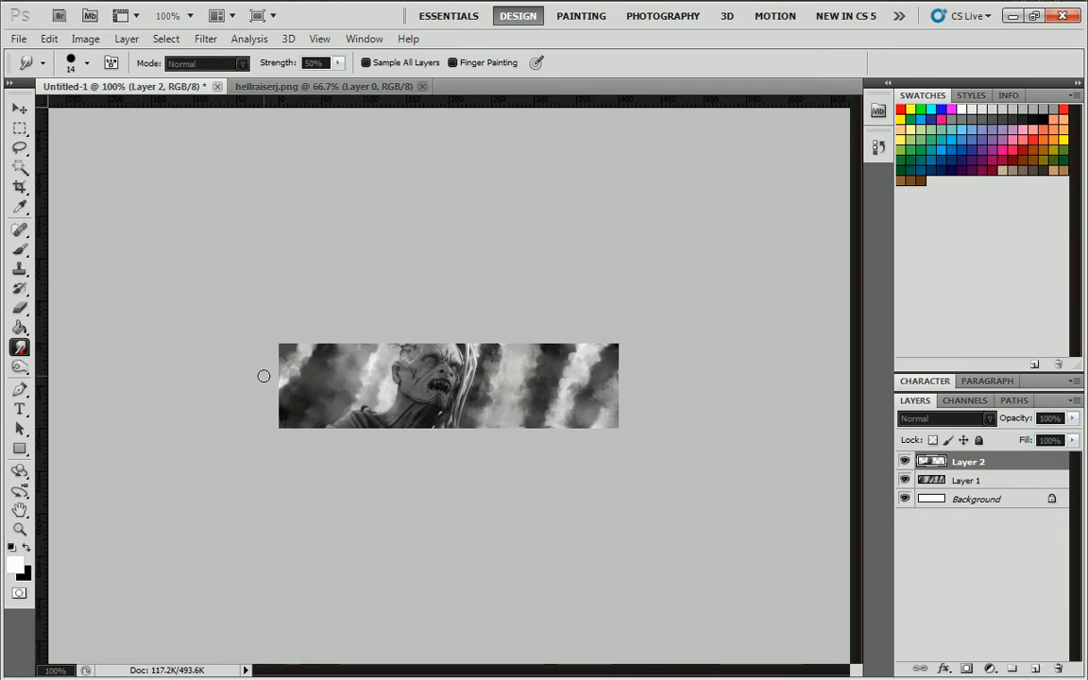
pyautogui.press('z')
pyautogui.click(403, 377)
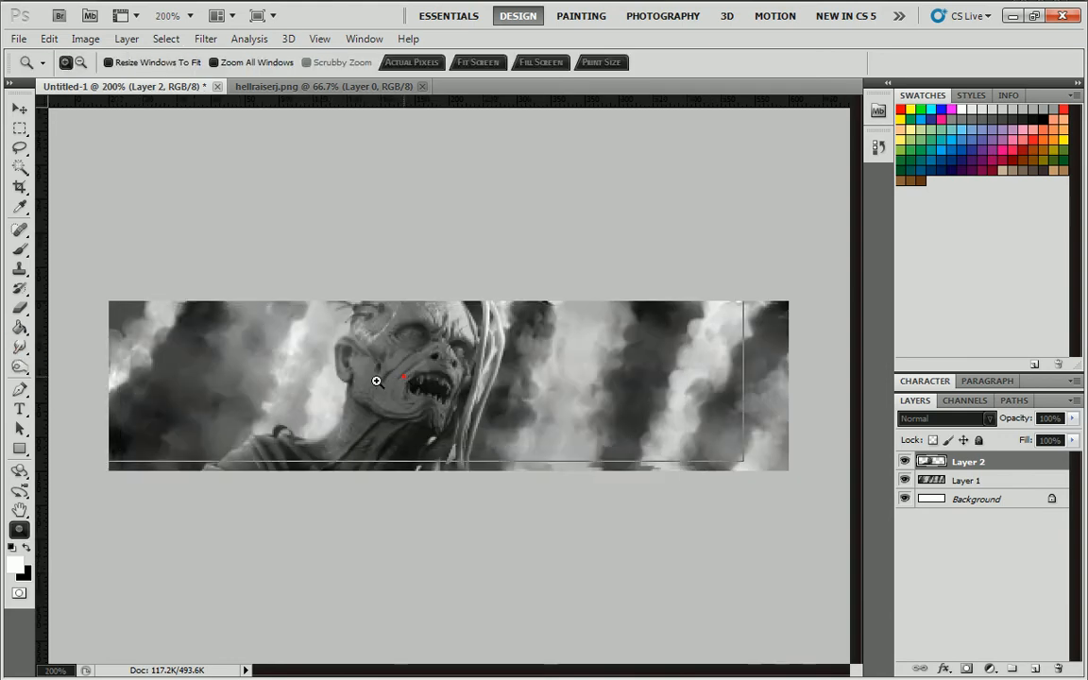
pyautogui.click(379, 381)
pyautogui.moveTo(482, 671); pyautogui.dragTo(429, 671)
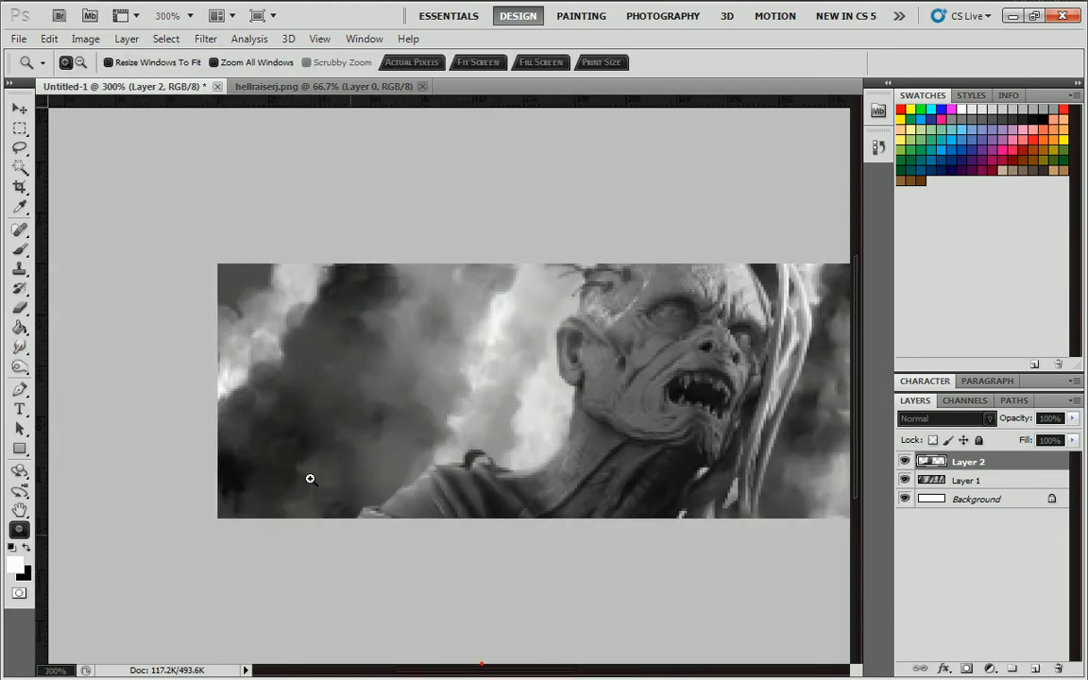
pyautogui.click(19, 348)
pyautogui.rightClick(376, 435)
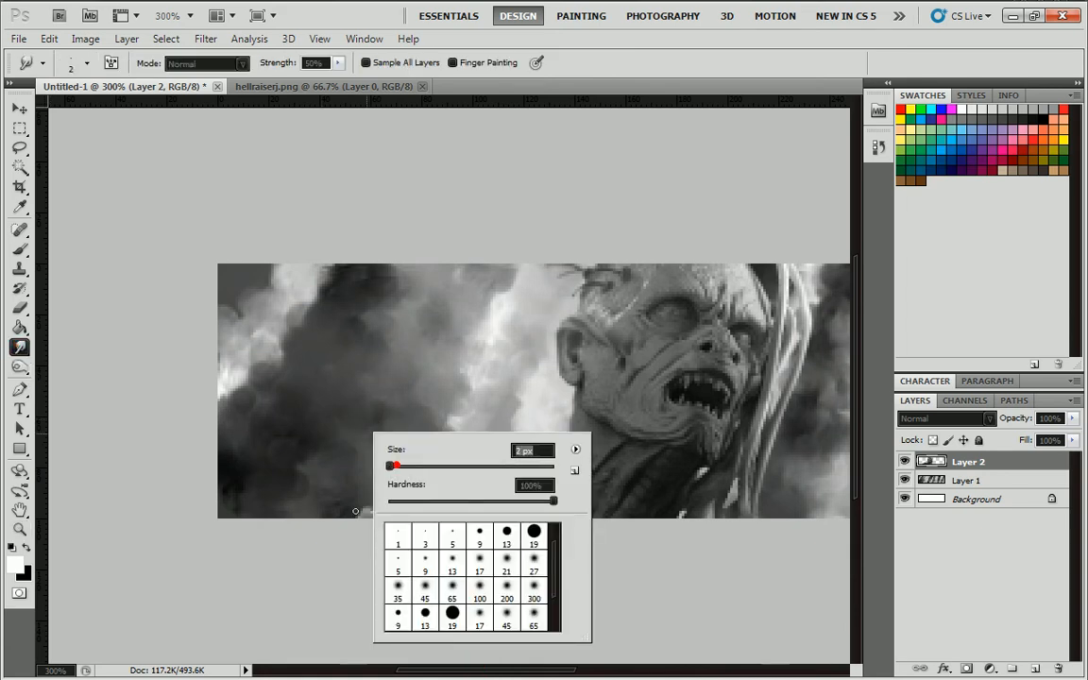
pyautogui.click(391, 465)
pyautogui.click(389, 465)
# Step: Smudge the left outline of the creature's shoulder, neck and back of the head to blend it into the background
pyautogui.click(364, 510)
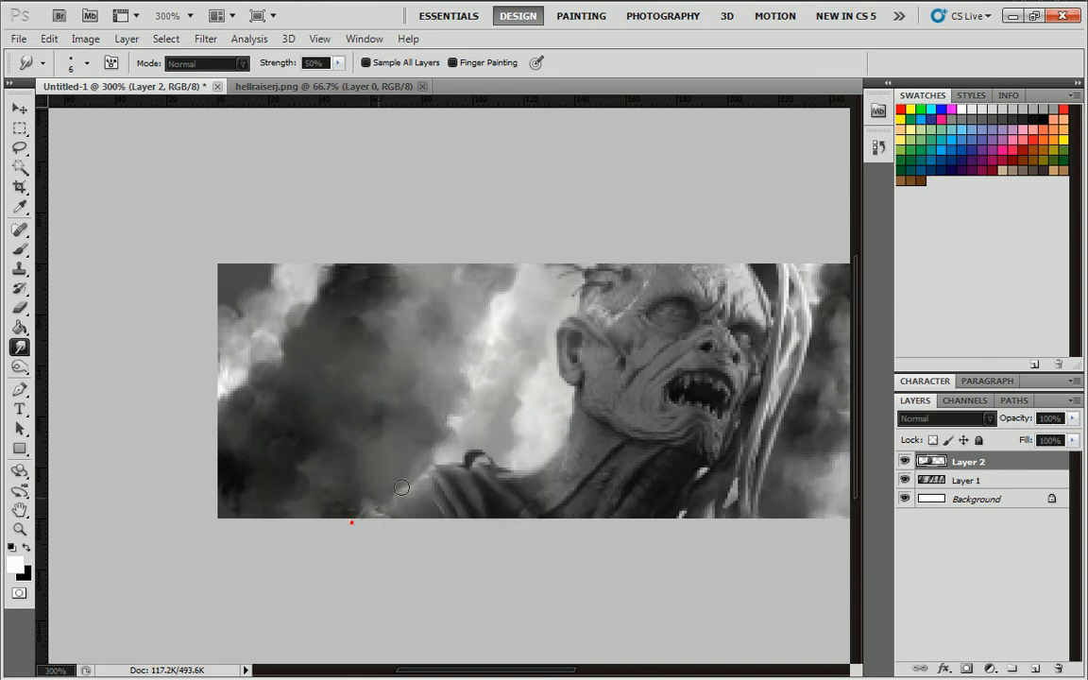
pyautogui.moveTo(432, 464)
pyautogui.mouseDown()
pyautogui.moveTo(425, 478)
pyautogui.moveTo(491, 455)
pyautogui.moveTo(454, 467)
pyautogui.mouseUp()
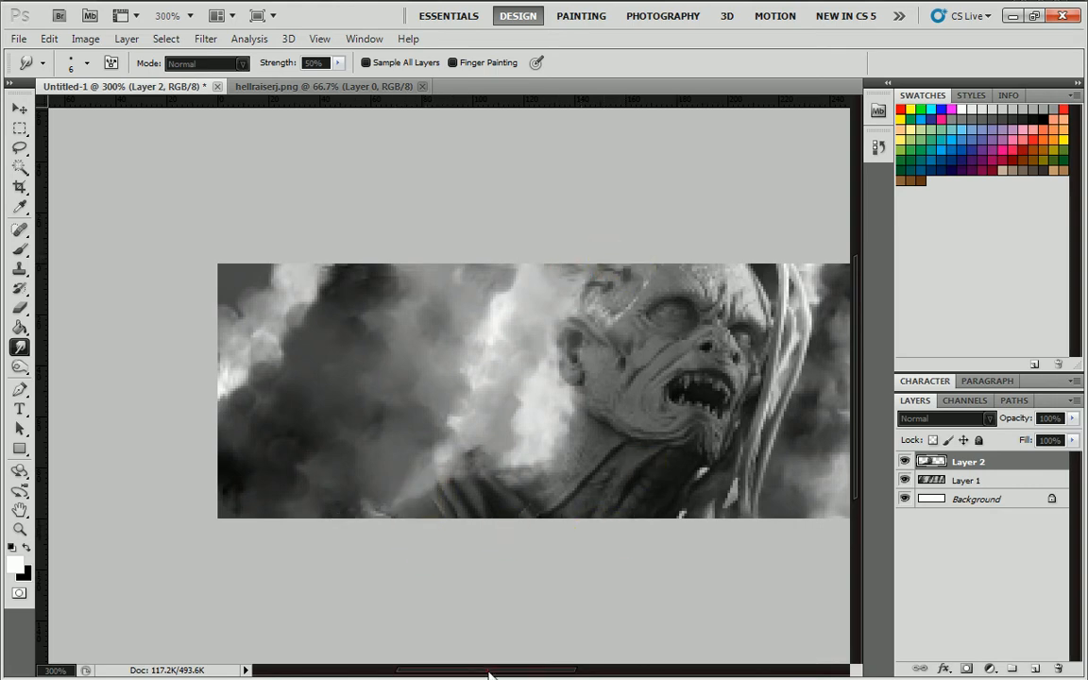
pyautogui.moveTo(489, 672); pyautogui.dragTo(560, 671)
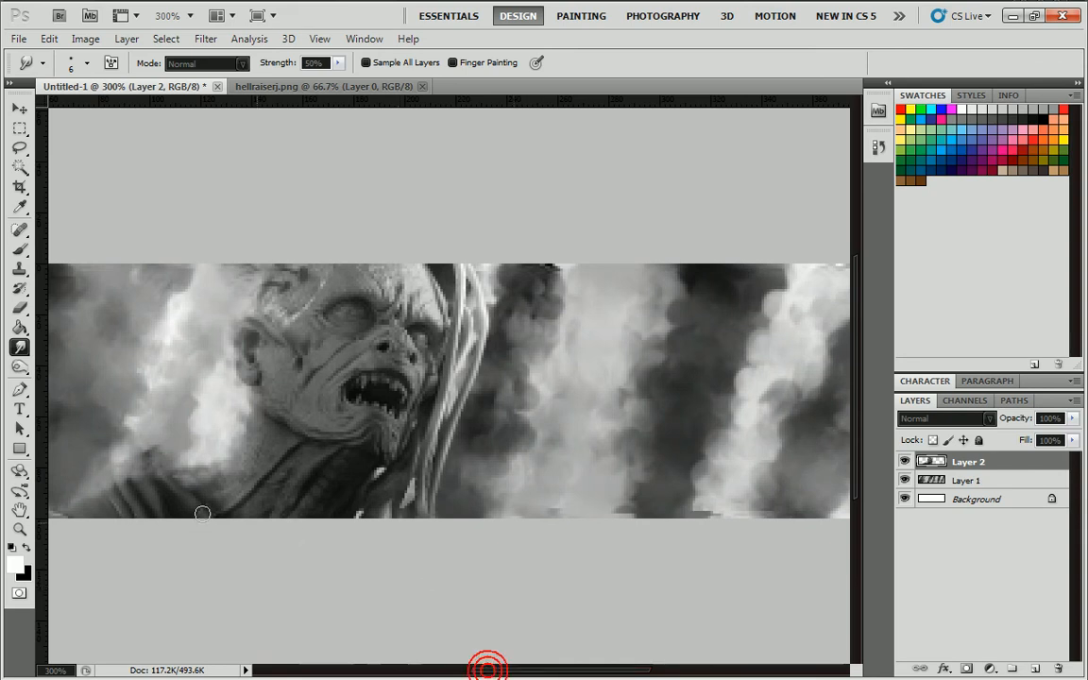
pyautogui.moveTo(498, 673); pyautogui.dragTo(471, 673)
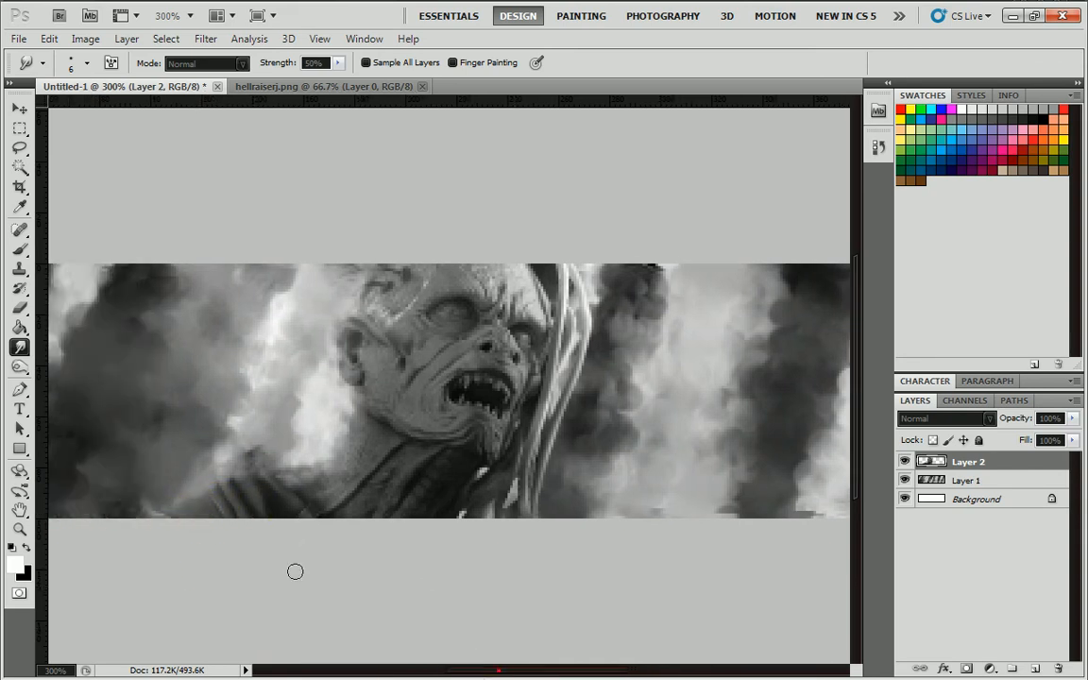
pyautogui.click(291, 470)
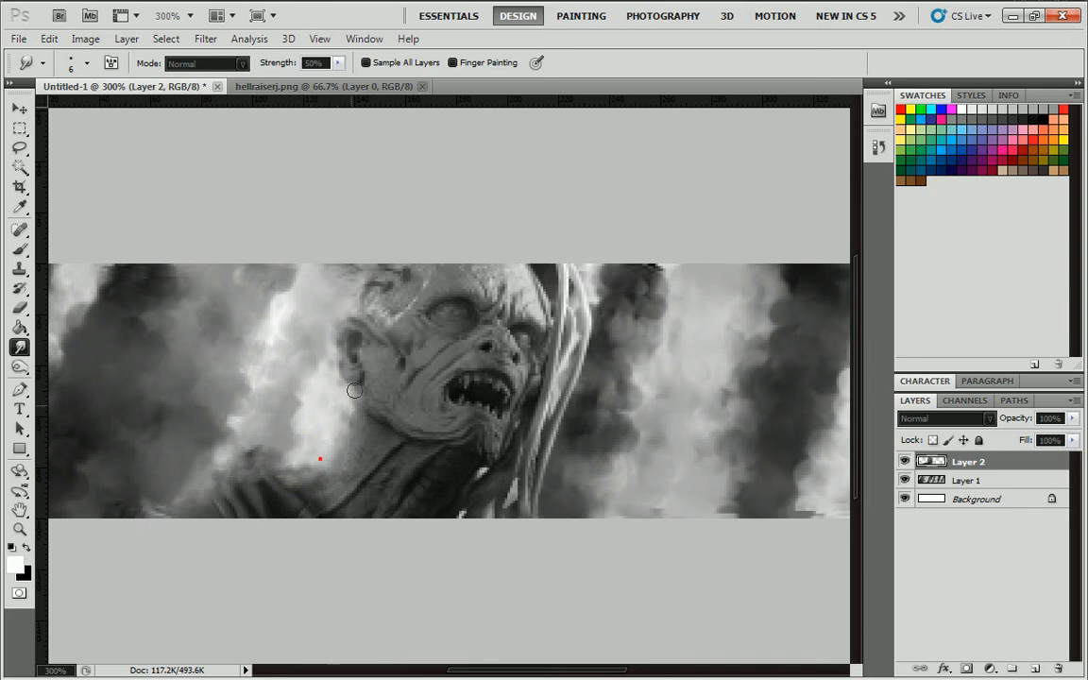
pyautogui.moveTo(335, 322)
pyautogui.mouseDown()
pyautogui.moveTo(325, 323)
pyautogui.moveTo(353, 301)
pyautogui.mouseUp()
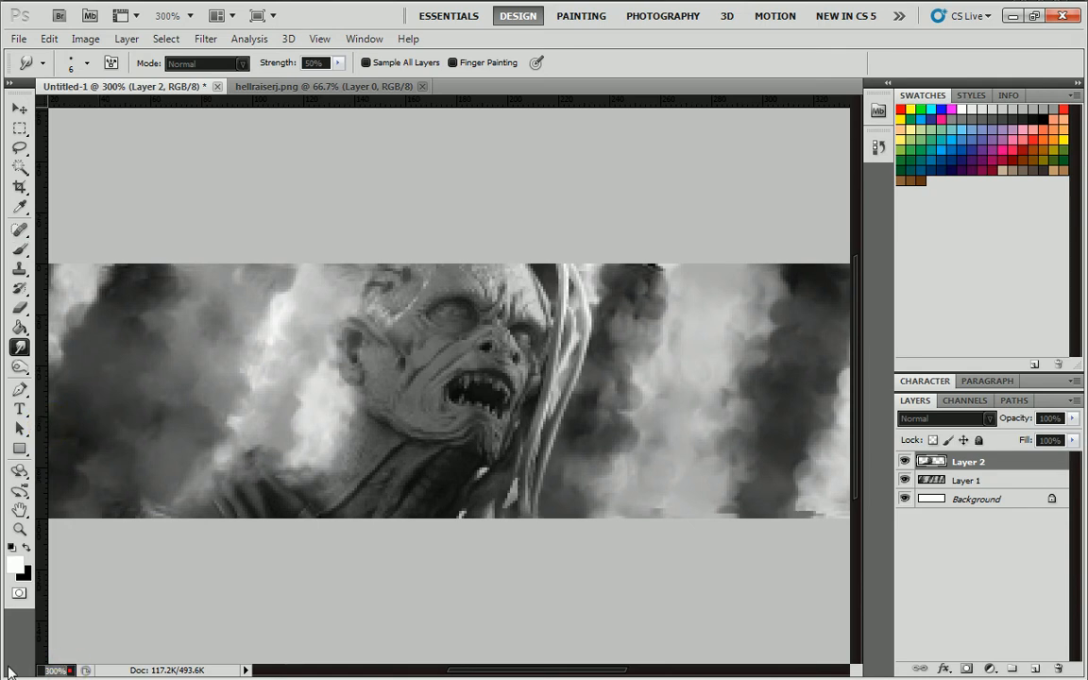
# Step: Add a new layer above the creature layer and switch to the Brush tool
pyautogui.press('Return')
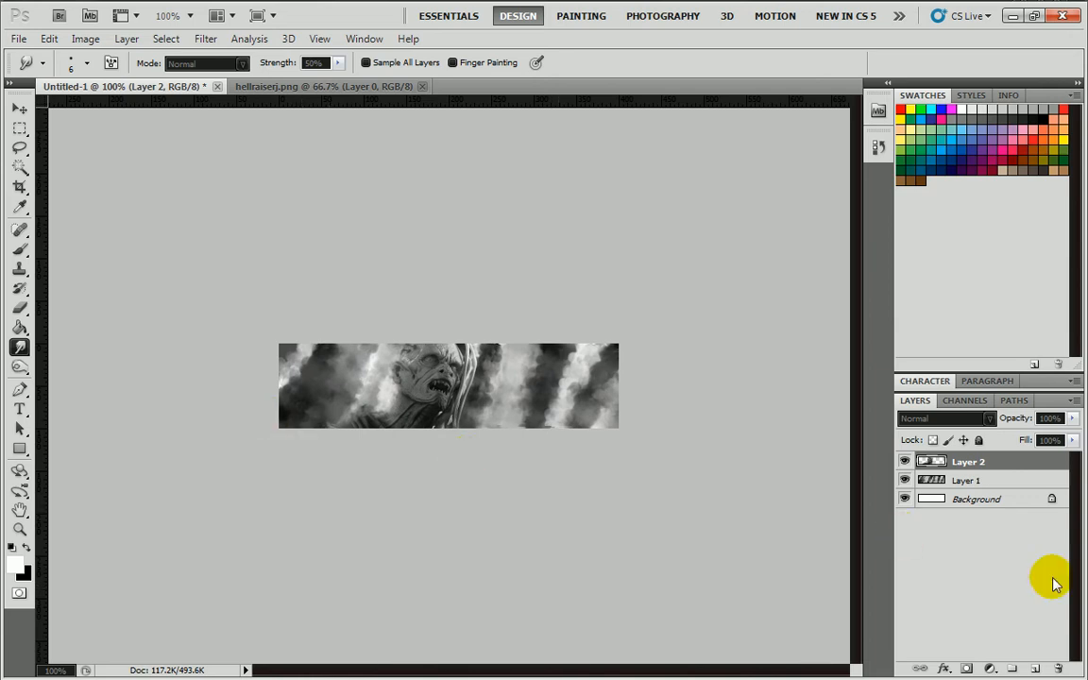
pyautogui.click(1038, 670)
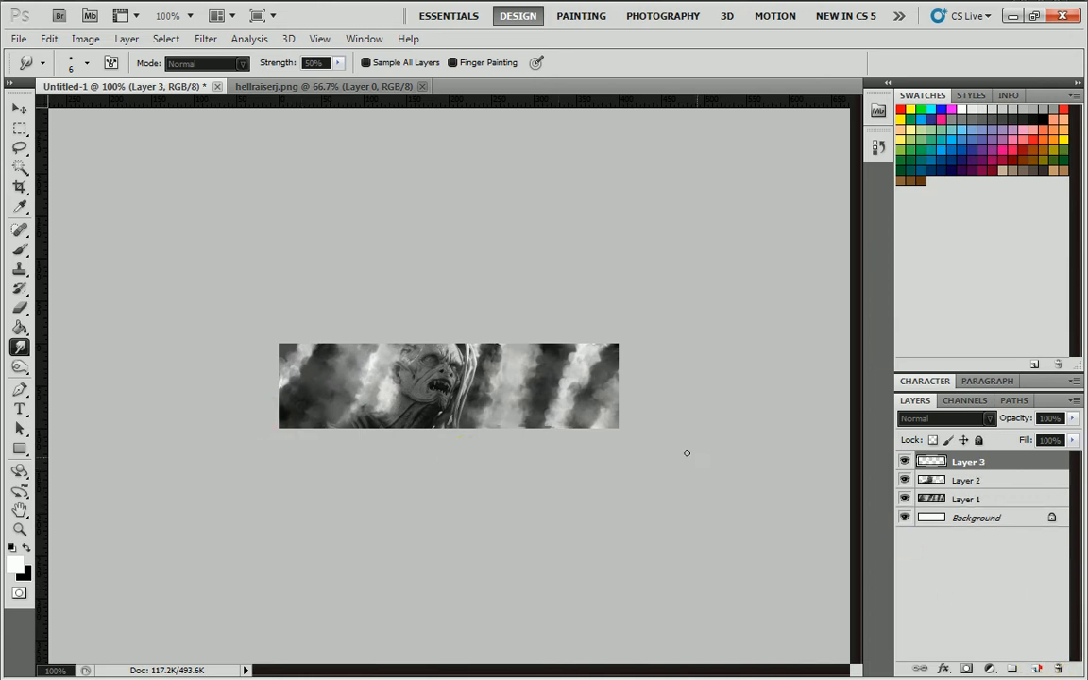
pyautogui.click(19, 250)
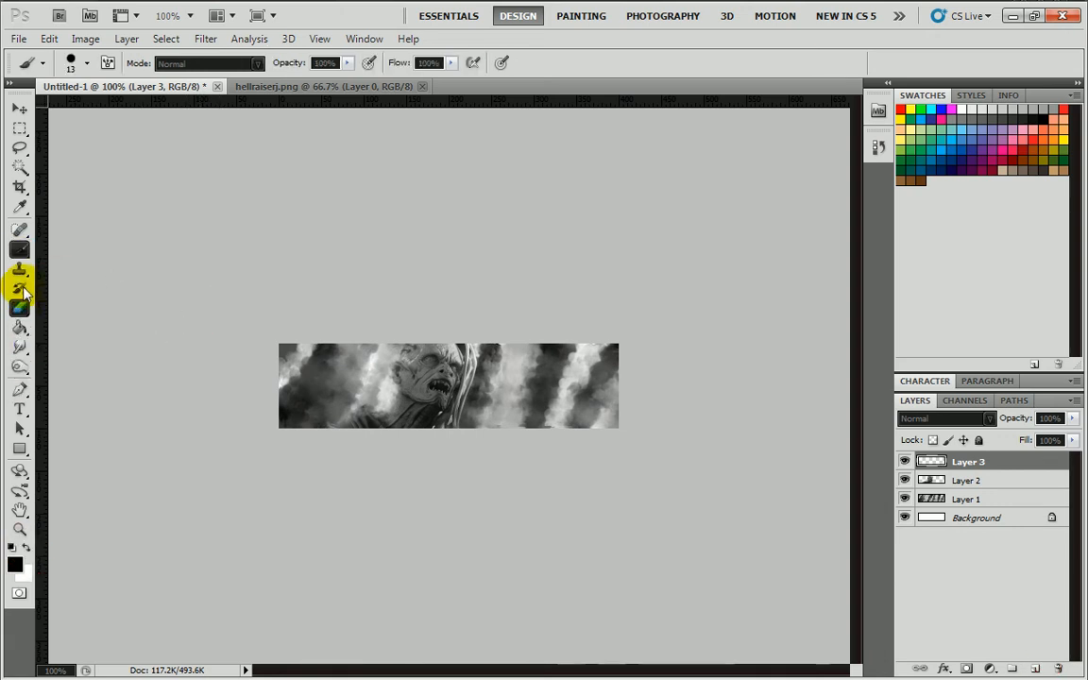
# Step: Replace the current brushes with the Infinity_Brush_Set_by_ShiftyJ set
pyautogui.rightClick(506, 398)
pyautogui.click(715, 416)
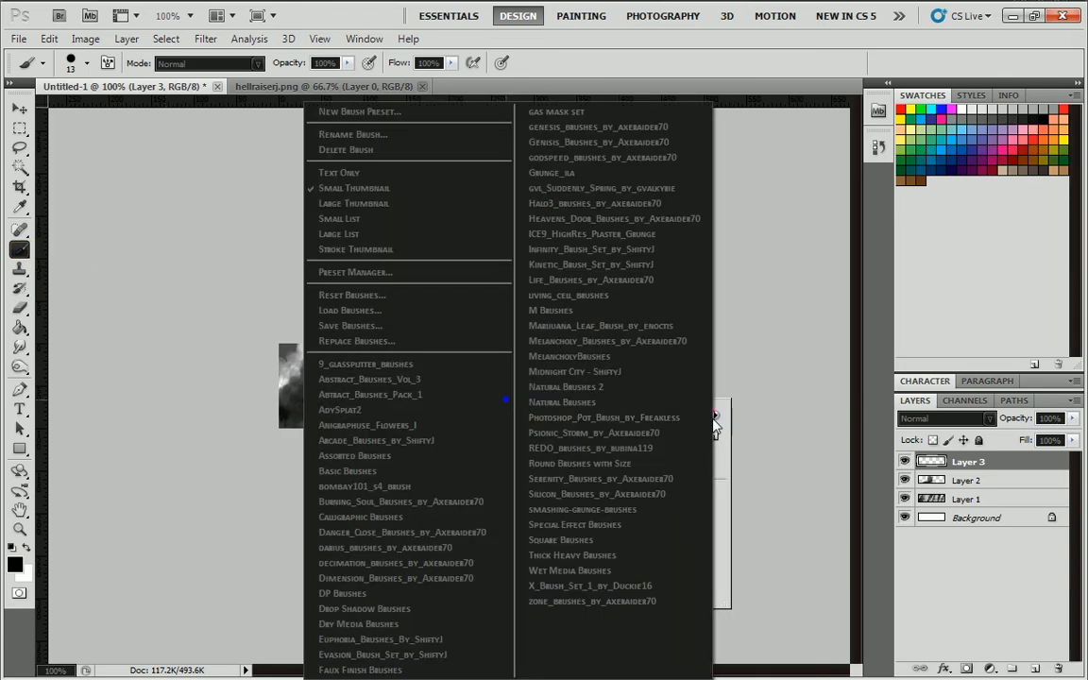
pyautogui.click(593, 247)
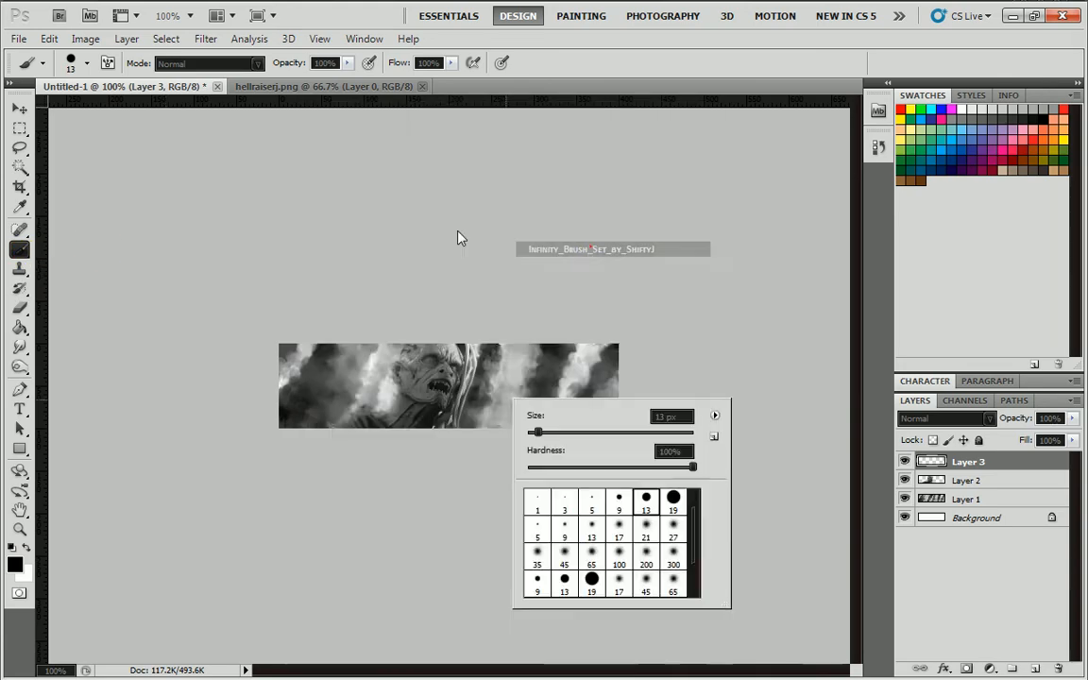
pyautogui.click(467, 271)
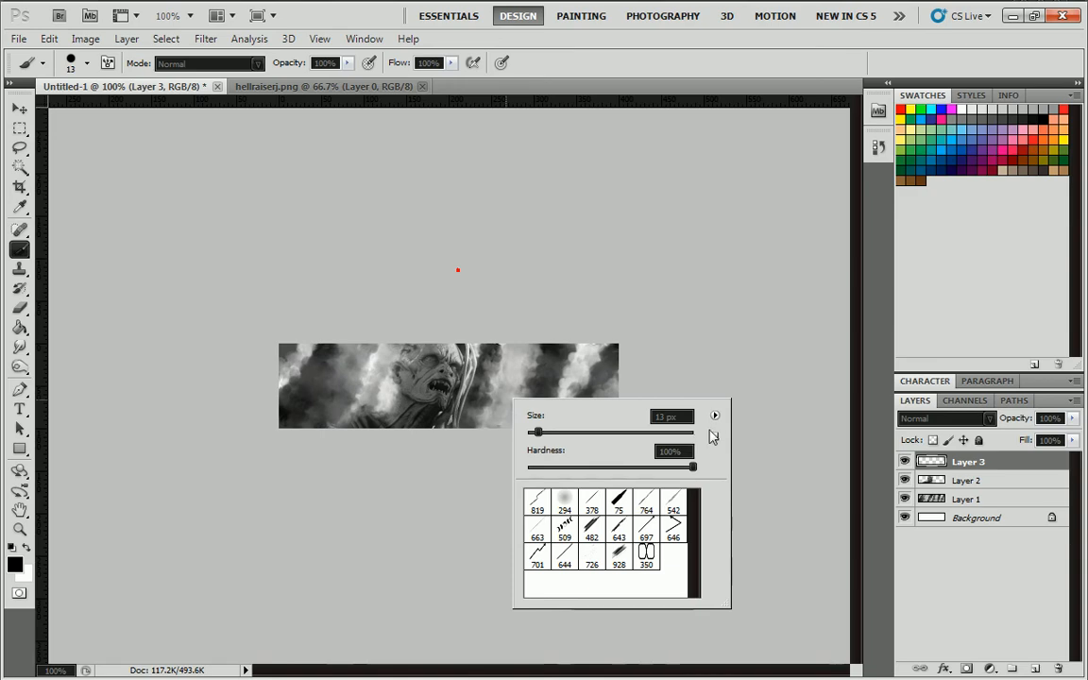
# Step: Load the Kinetic_Brush_Set_by_ShiftyJ brushes in place of the current ones and try the 380 px splatter brush at the banner's right end
pyautogui.click(715, 416)
pyautogui.click(619, 260)
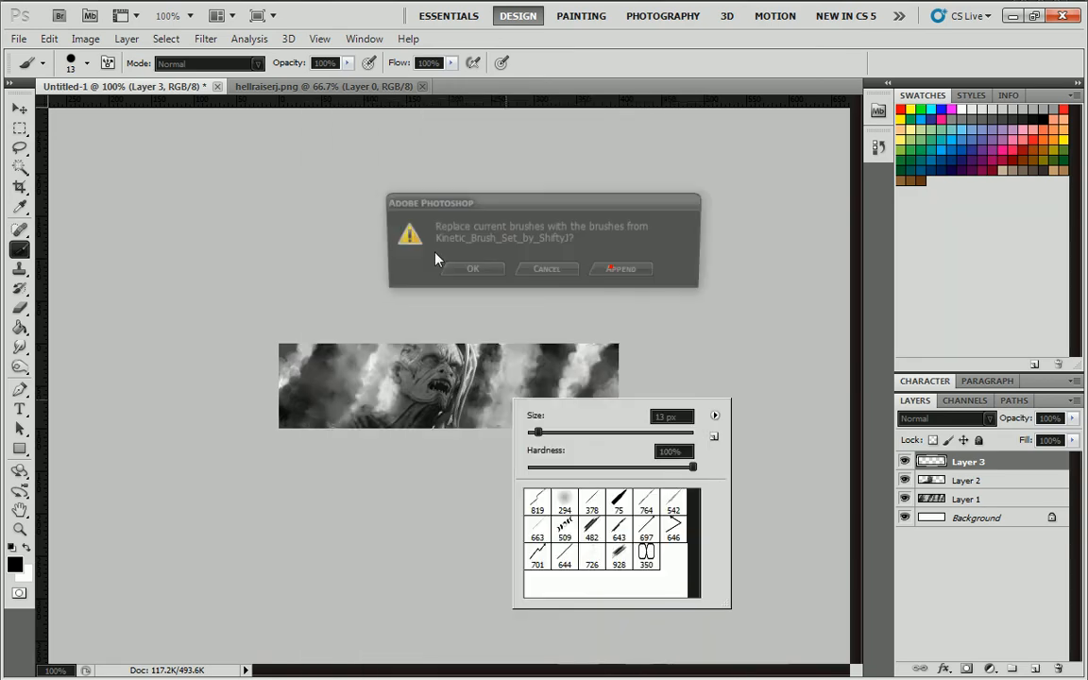
pyautogui.click(500, 267)
pyautogui.click(628, 508)
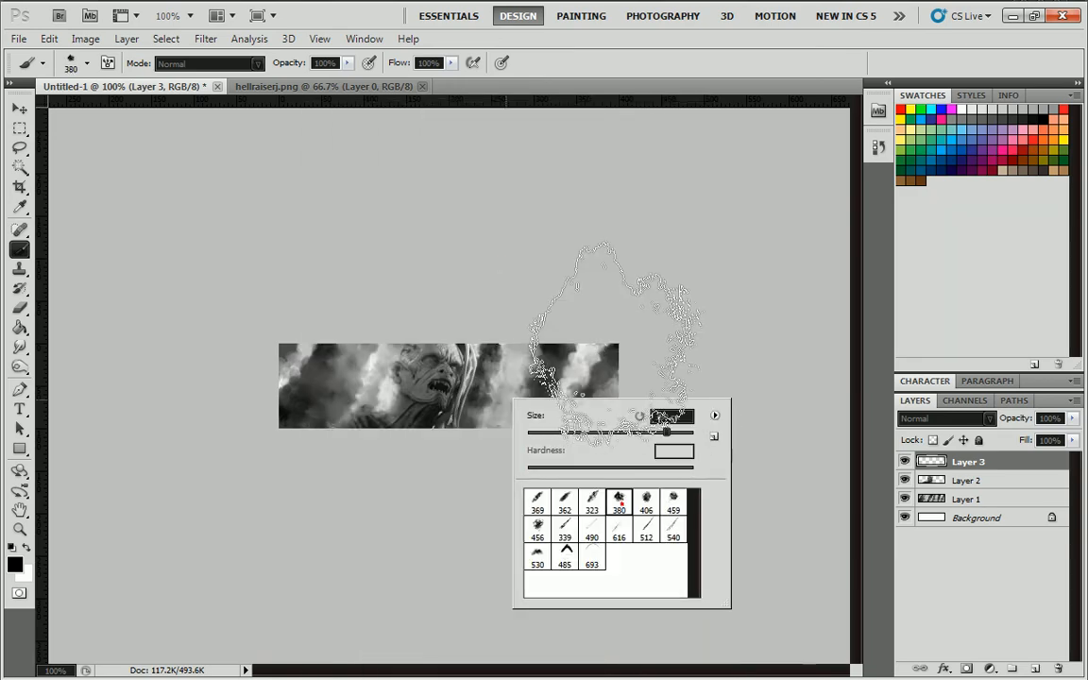
pyautogui.click(653, 309)
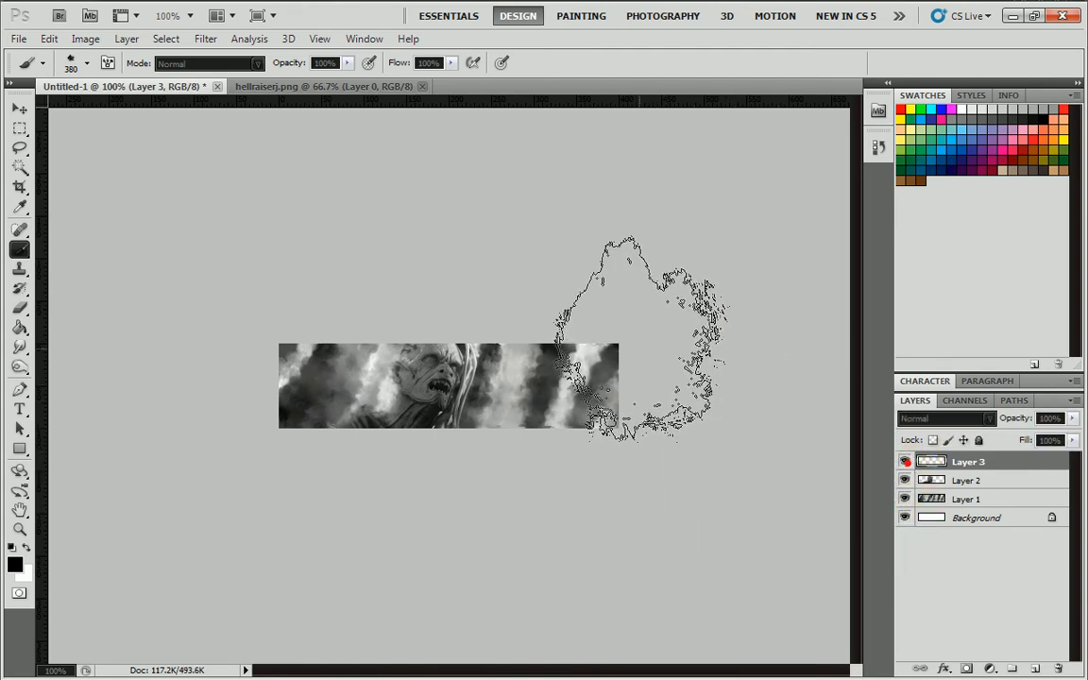
pyautogui.click(628, 327)
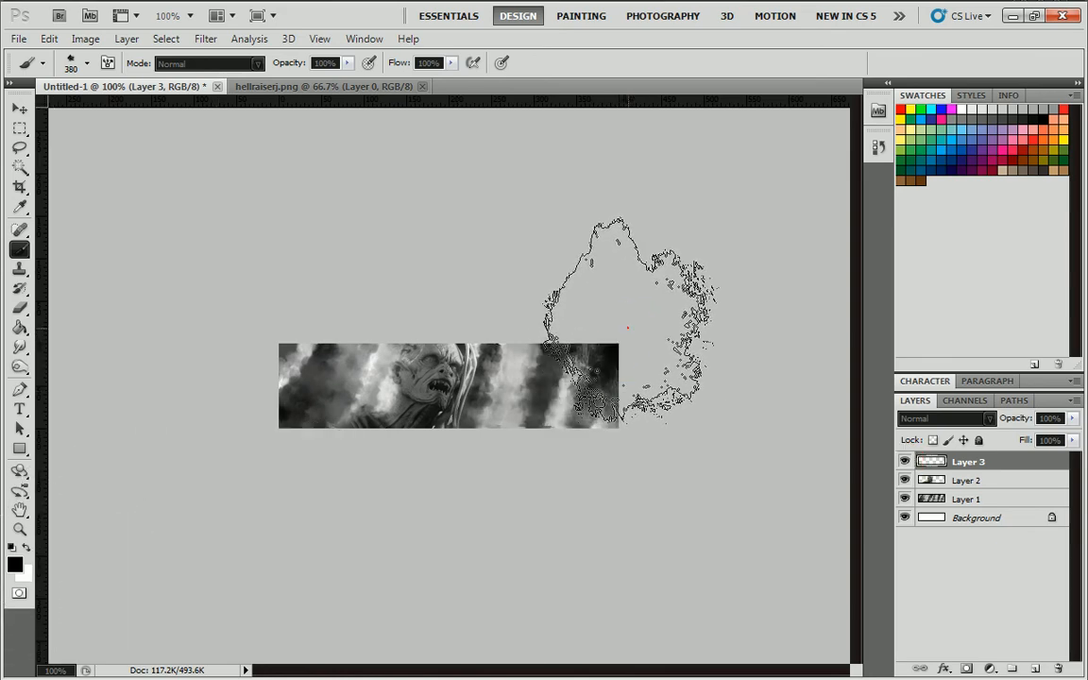
pyautogui.hotkey('ctrl', 'z')
# Step: Replace the current brushes with the Silicon_Brushes_by_Axeraider70 set and with the Serenity_Brushes_by_Axeraider70 set to look for suitable shapes
pyautogui.rightClick(582, 367)
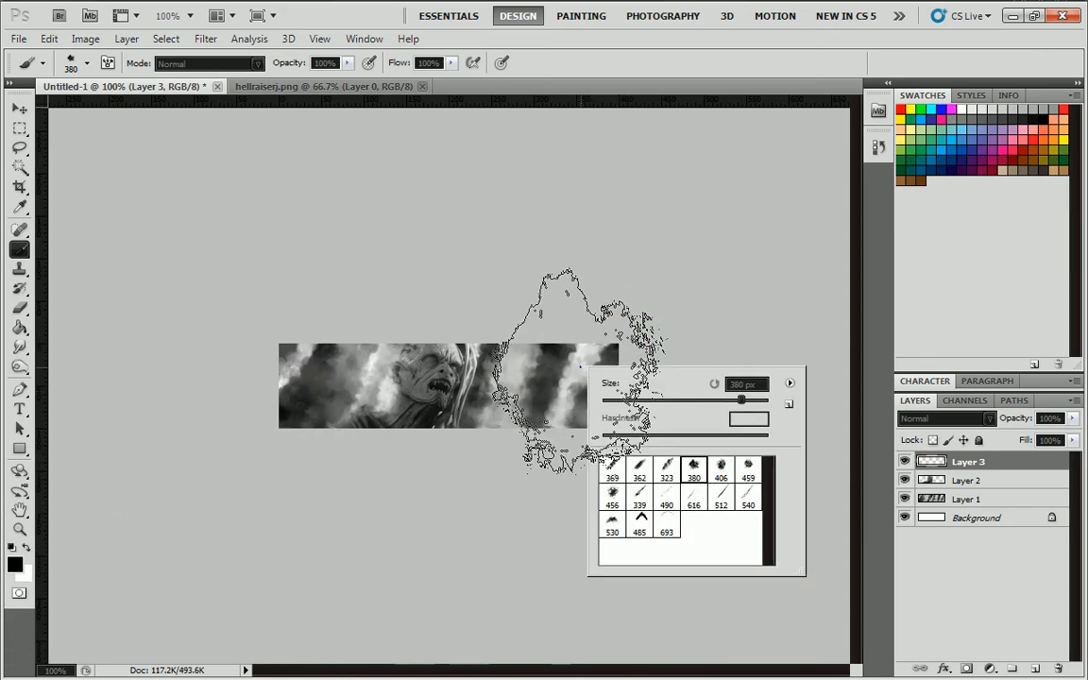
pyautogui.click(789, 384)
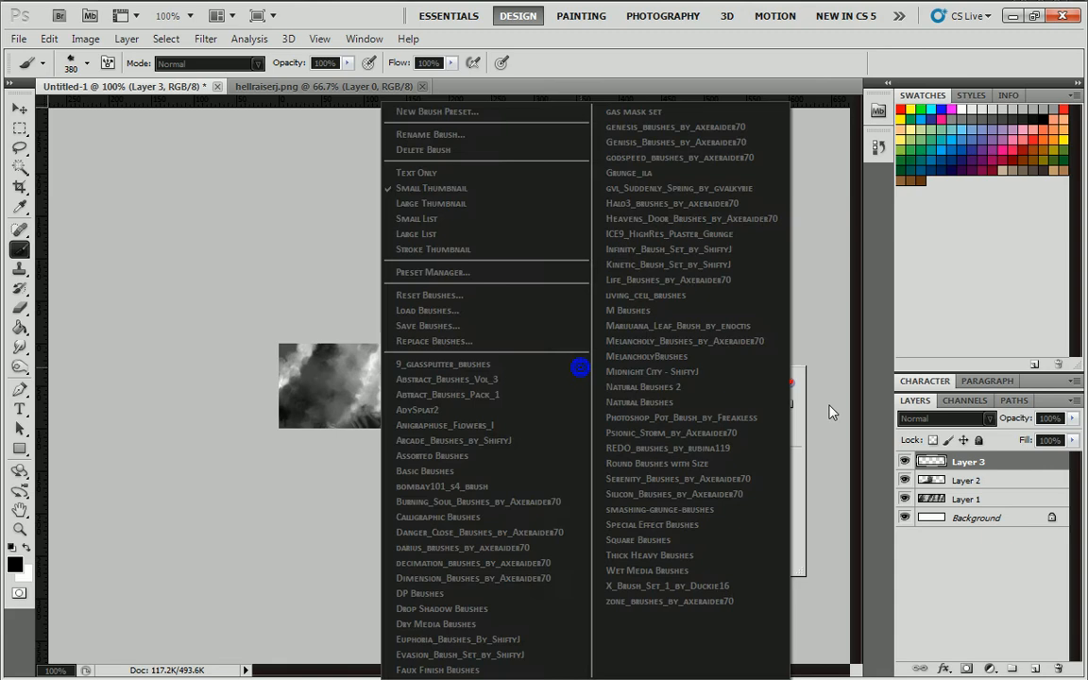
pyautogui.click(696, 496)
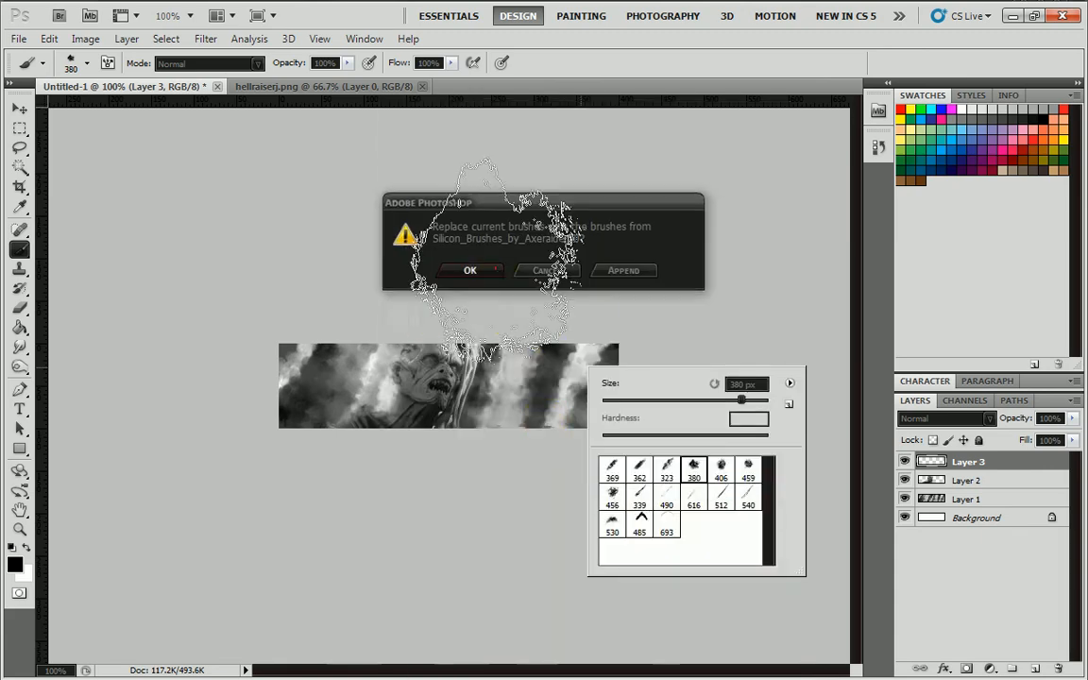
pyautogui.click(471, 270)
pyautogui.click(788, 384)
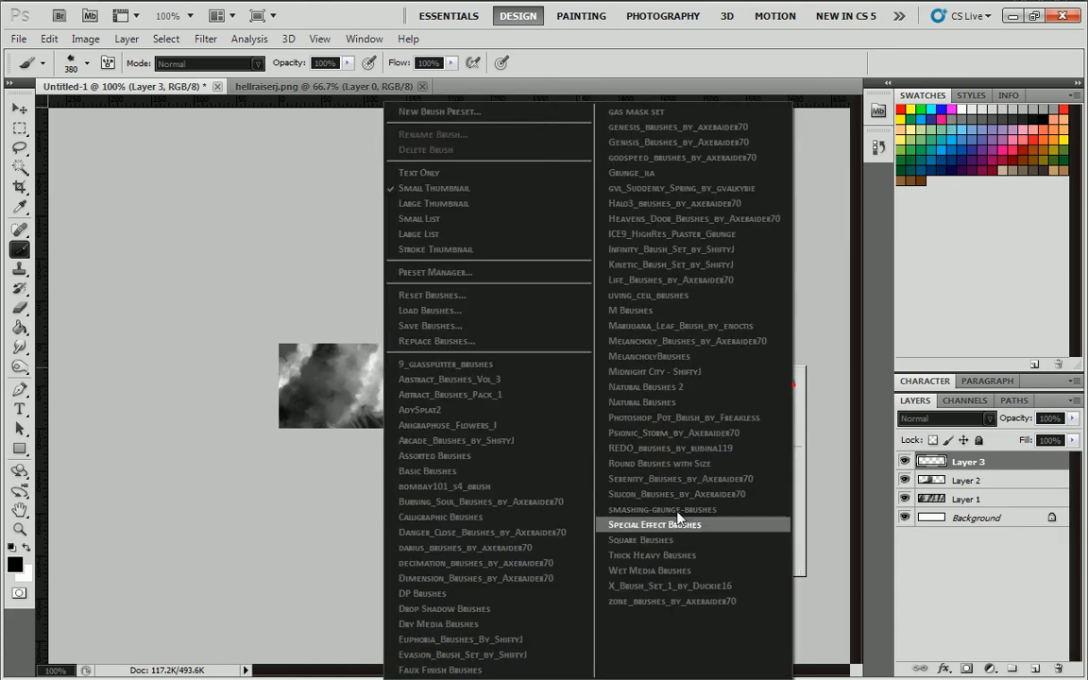
pyautogui.click(661, 479)
pyautogui.click(463, 270)
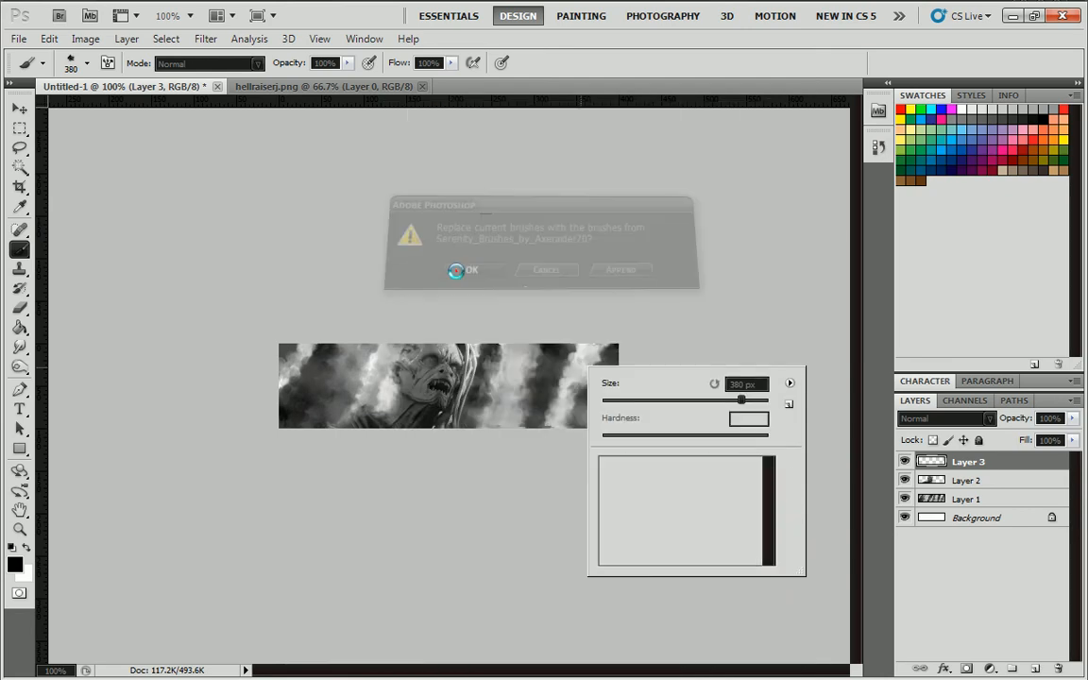
# Step: Replace the current brushes with the decimation_brushes_by_axeraider70 set and select the 326 px brush
pyautogui.click(789, 384)
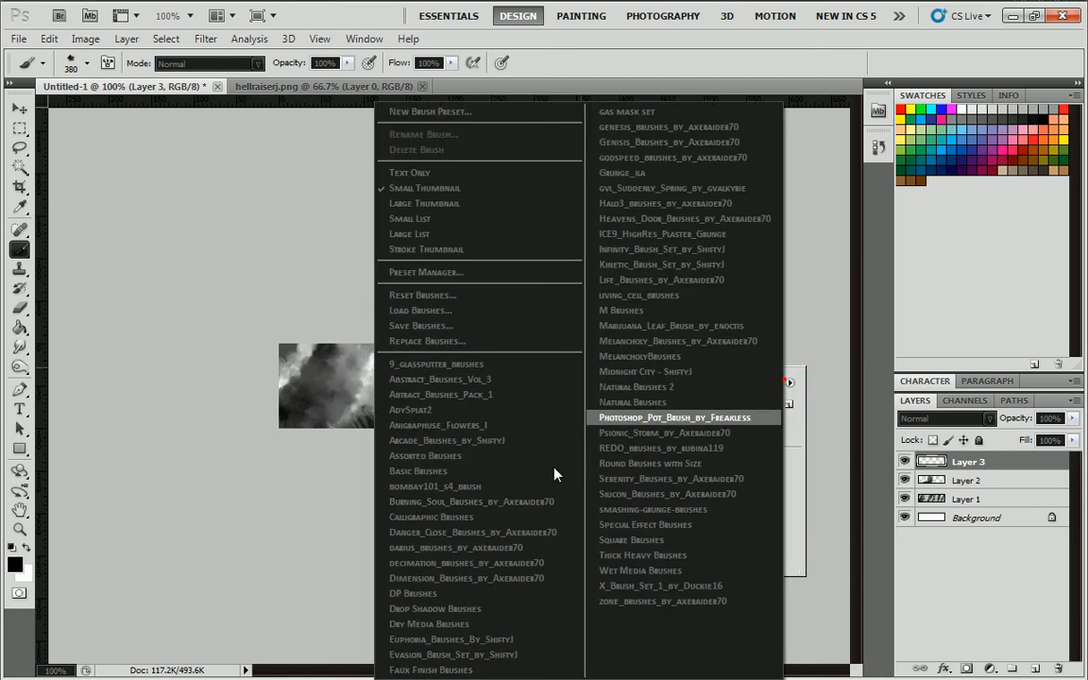
pyautogui.click(473, 562)
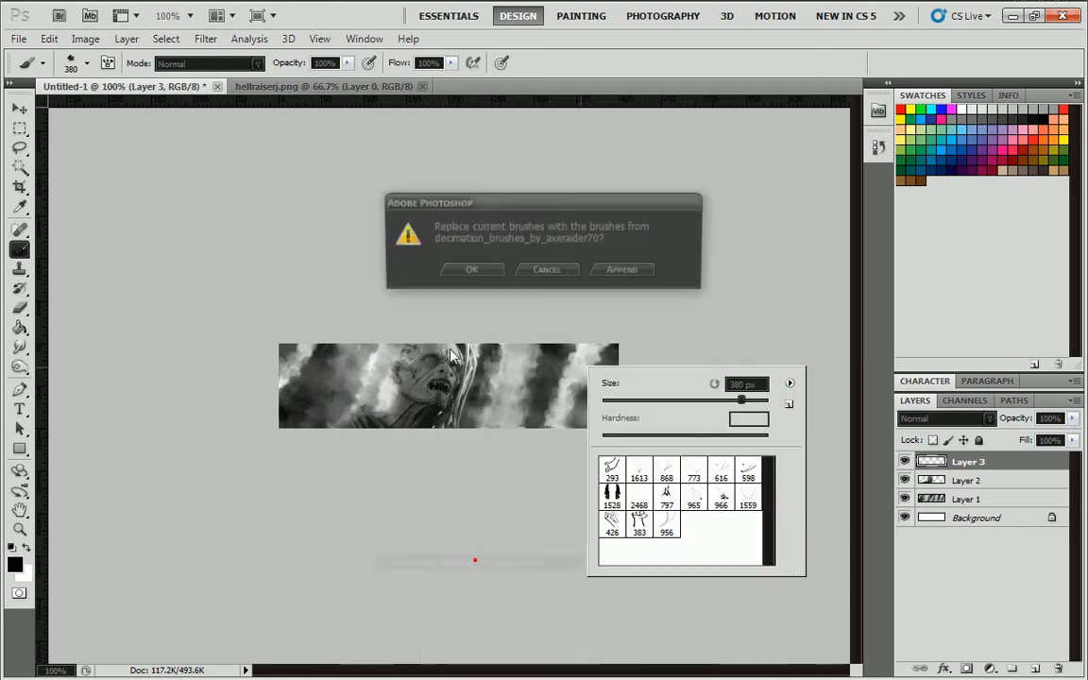
pyautogui.click(465, 272)
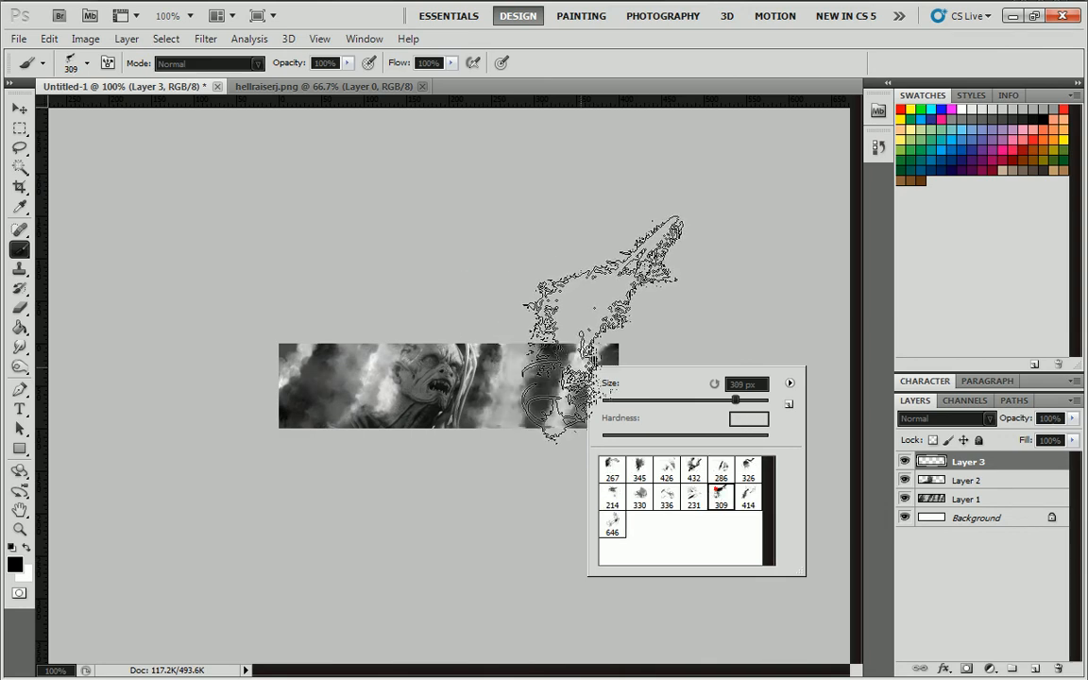
pyautogui.click(715, 490)
pyautogui.click(749, 466)
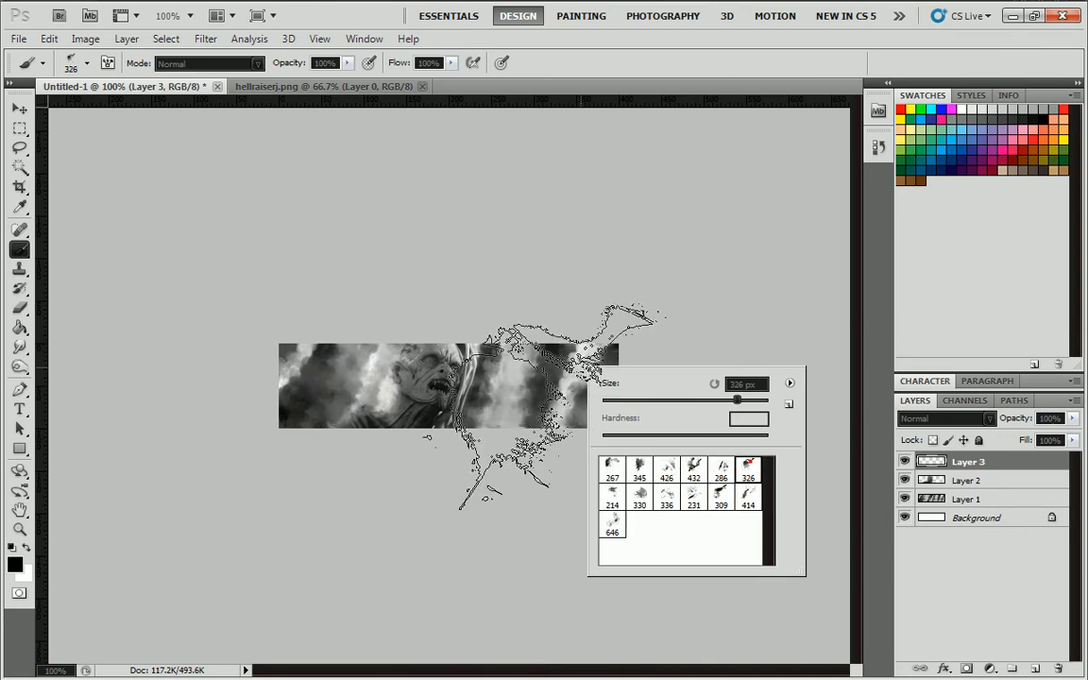
# Step: Stamp the 326 px brush in black on the new layer over the banner's left end, undoing the trial stamps
pyautogui.click(575, 465)
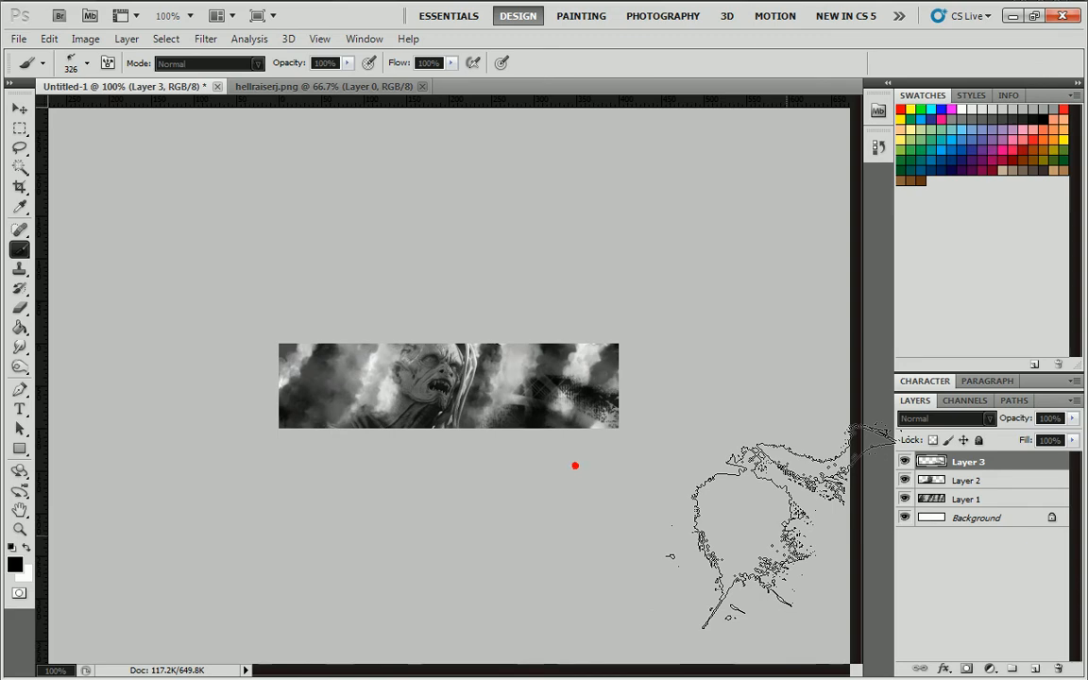
pyautogui.hotkey('ctrl', 'alt', 'z')
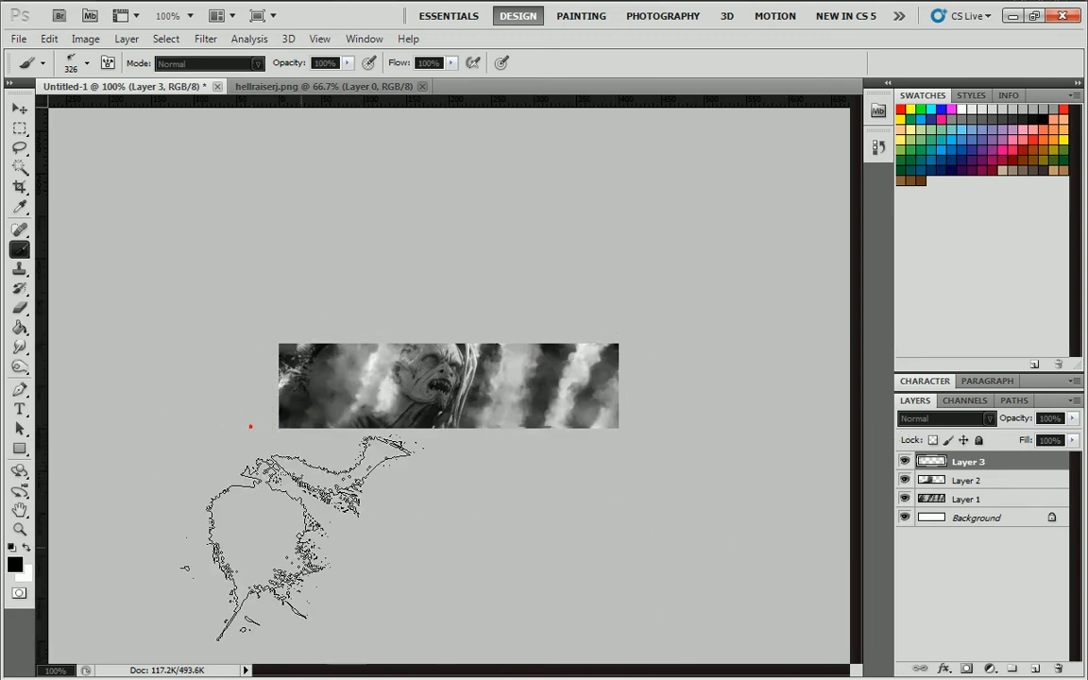
pyautogui.hotkey('ctrl', 'alt', 'z')
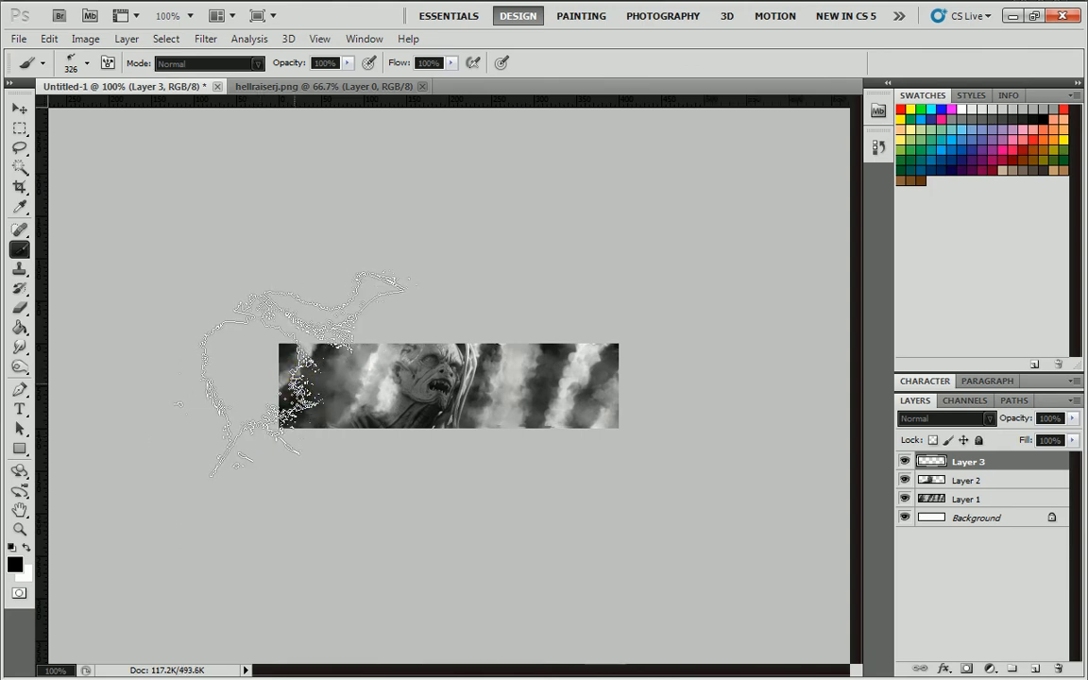
pyautogui.click(293, 383)
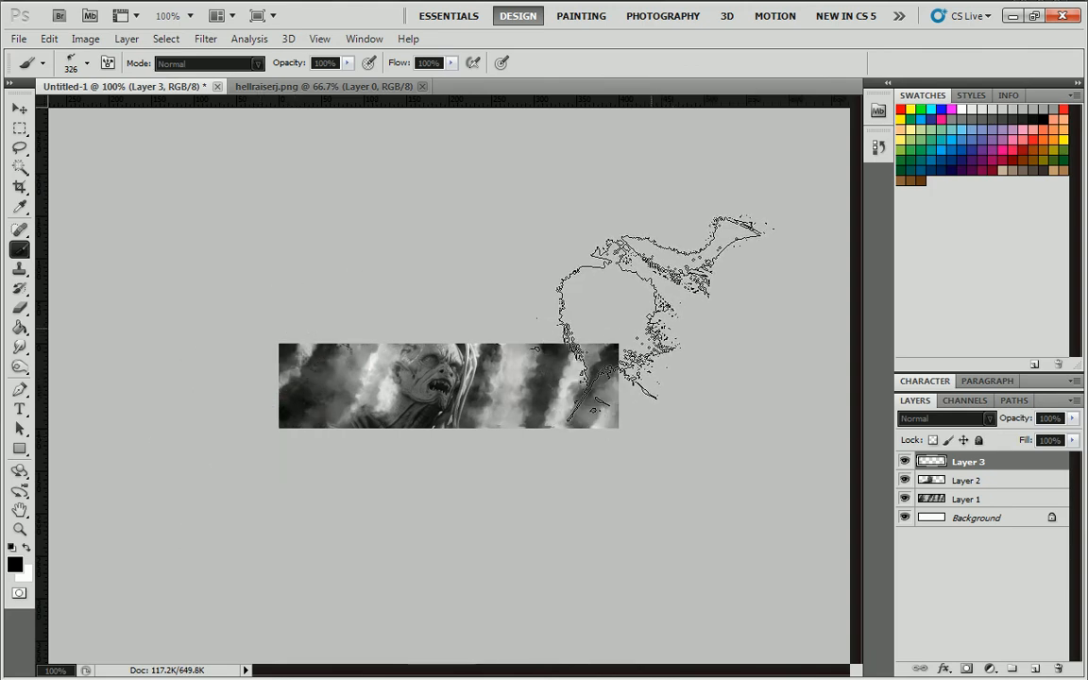
# Step: Try stamping the 267 px decimation brush in black along the banner's lower right and undo it
pyautogui.rightClick(651, 328)
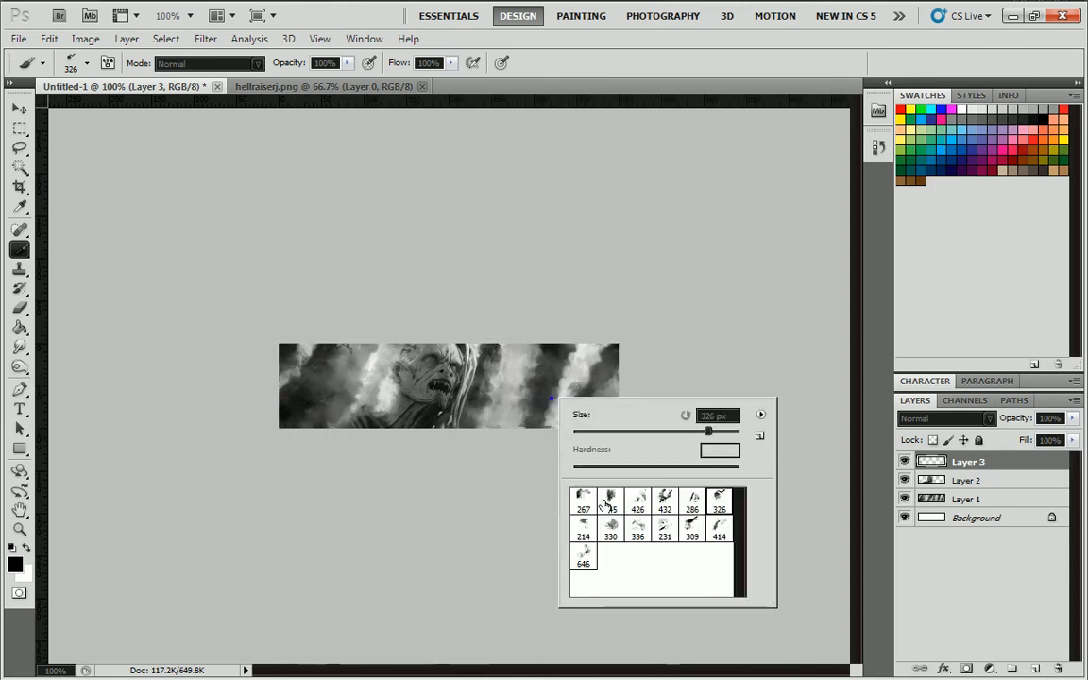
pyautogui.click(585, 503)
pyautogui.click(659, 366)
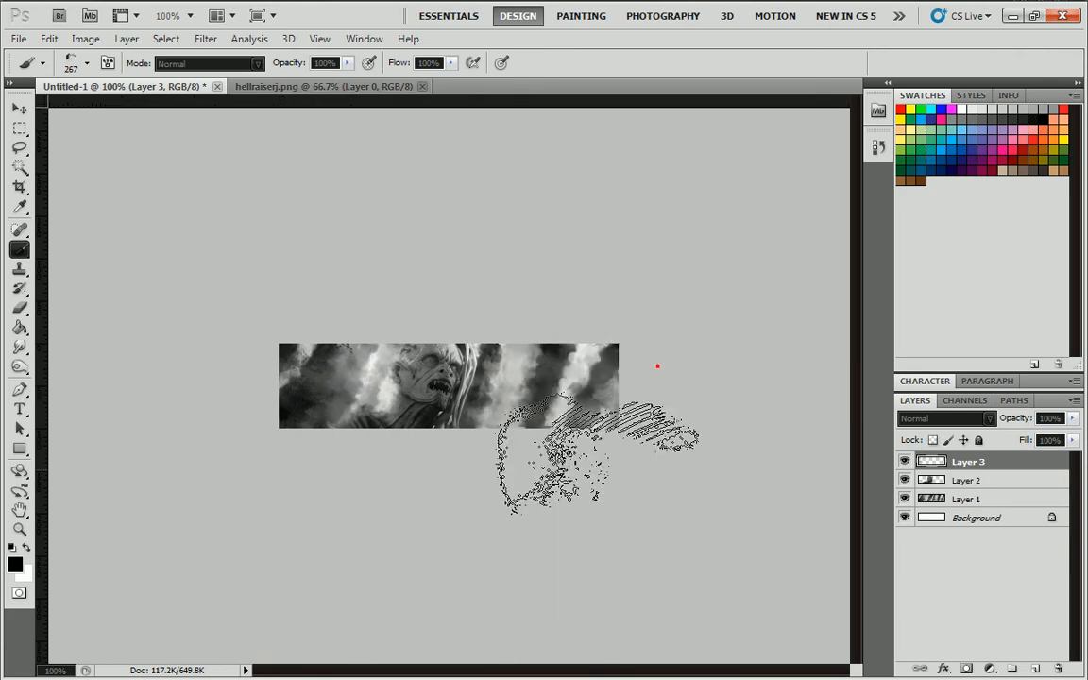
pyautogui.click(520, 478)
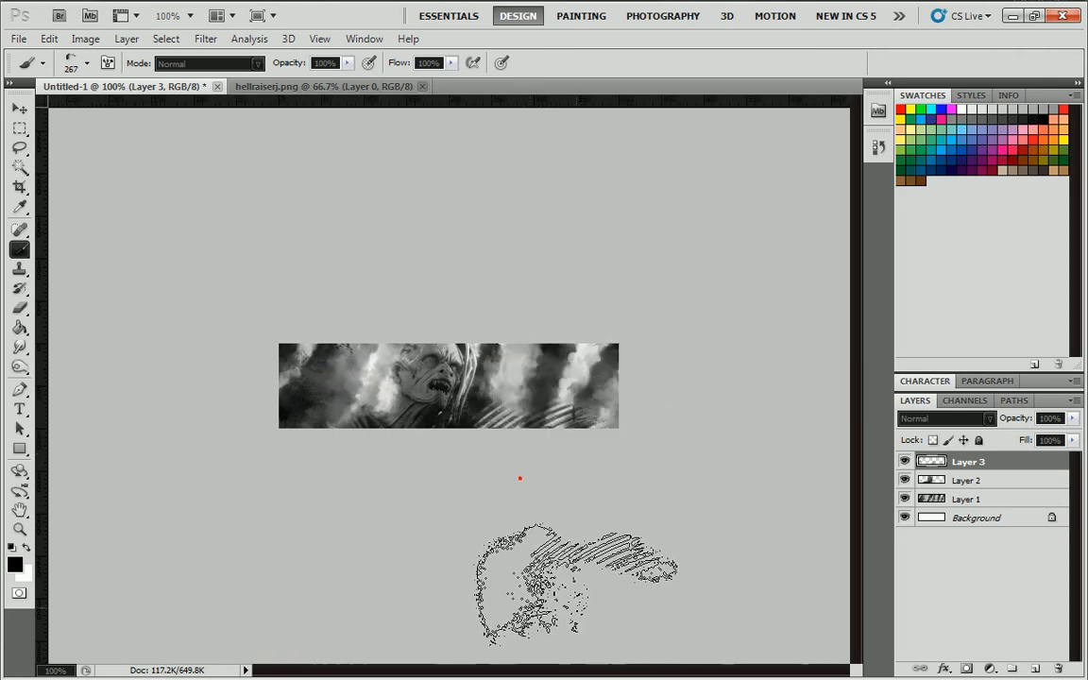
pyautogui.moveTo(973, 467); pyautogui.dragTo(980, 490)
pyautogui.hotkey('ctrl', 'z')
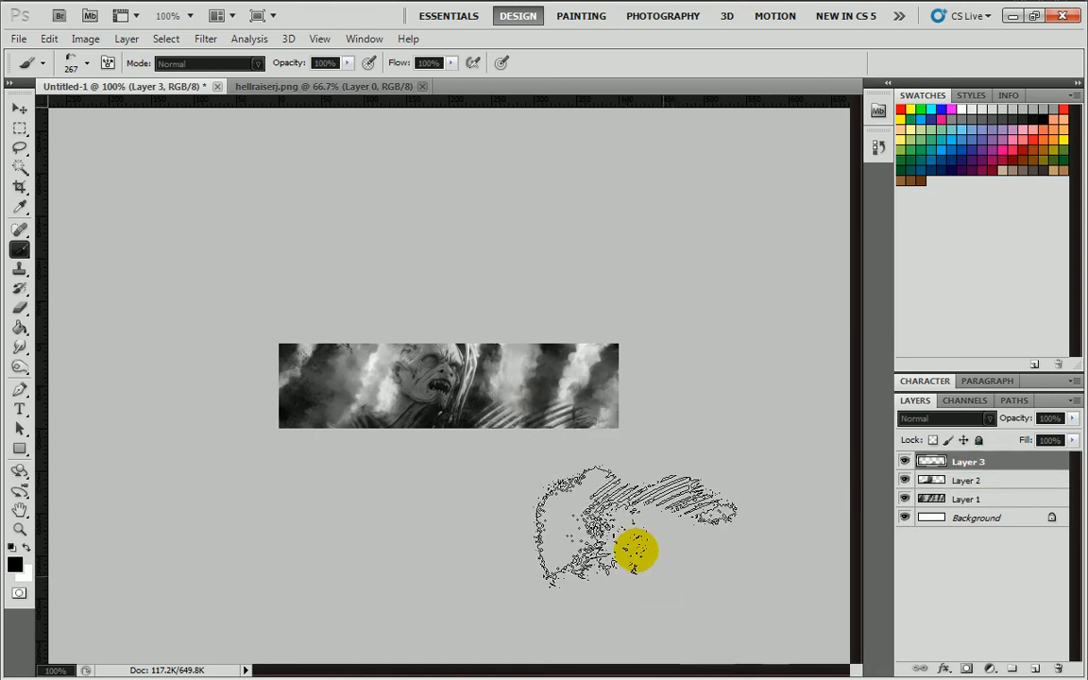
pyautogui.hotkey('ctrl', 'alt', 'z')
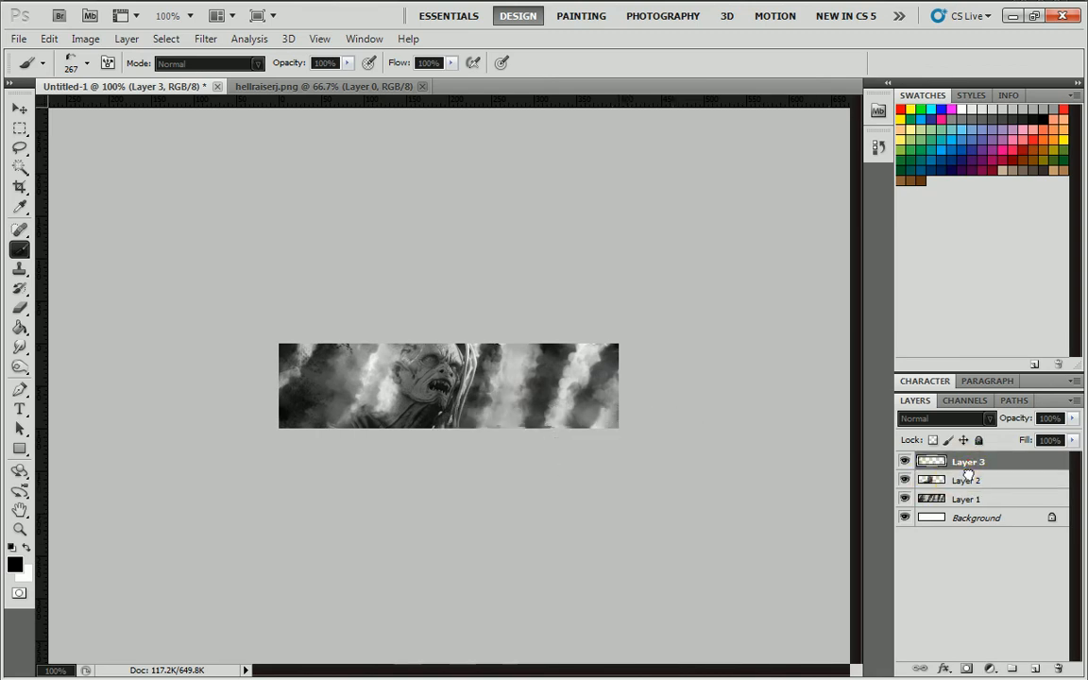
# Step: Move Layer 3 below Layer 2 and try stamping the 267 px brush along the banner's lower right
pyautogui.moveTo(969, 474); pyautogui.dragTo(973, 489)
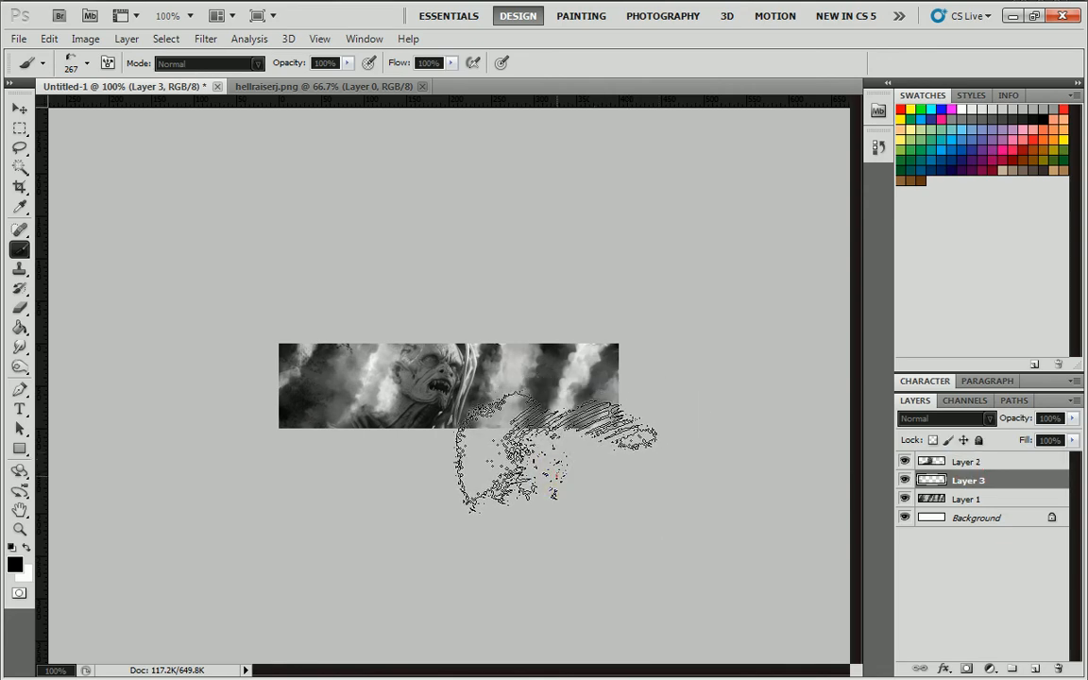
pyautogui.click(557, 452)
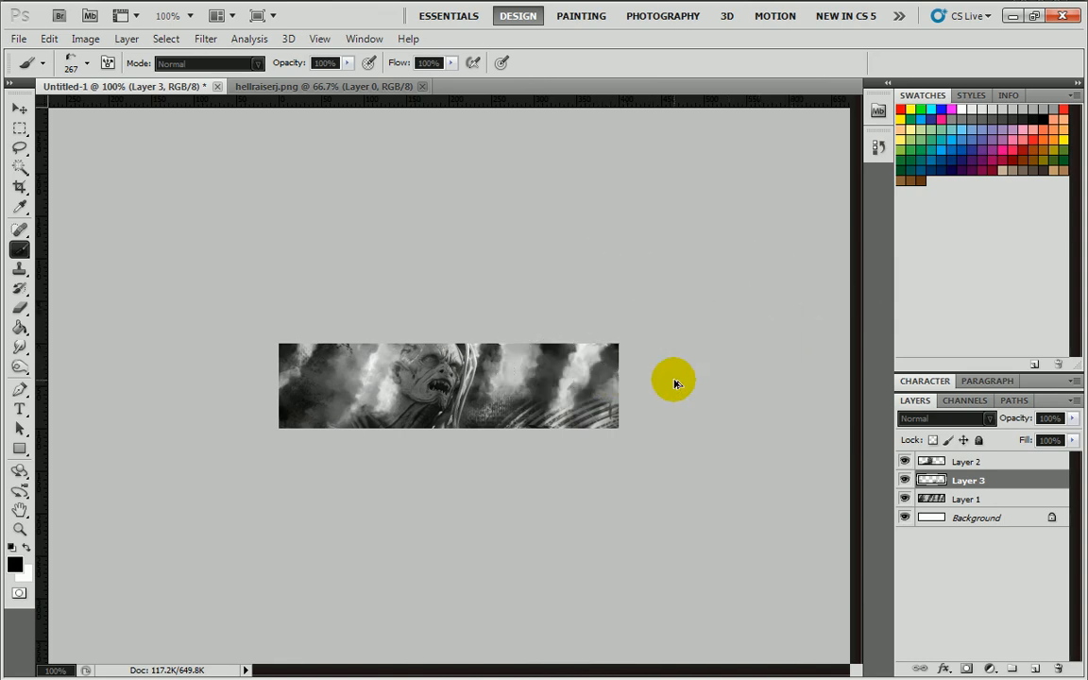
# Step: Try out the 309 px decimation brush over the banner on Layer 3
pyautogui.rightClick(548, 416)
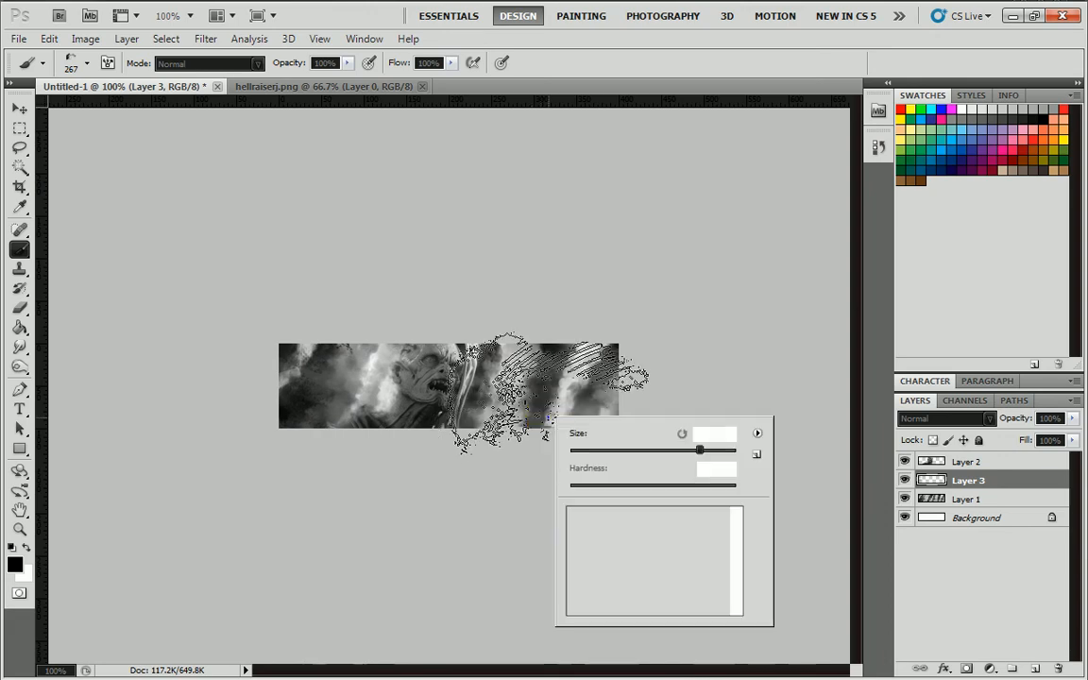
pyautogui.click(690, 546)
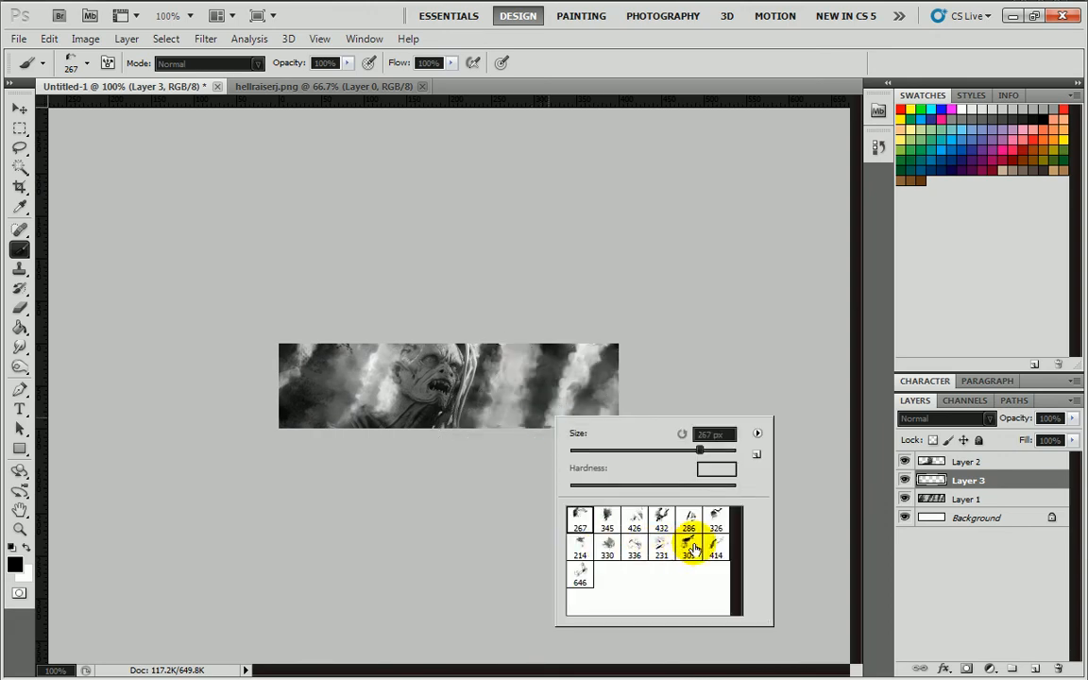
pyautogui.click(692, 544)
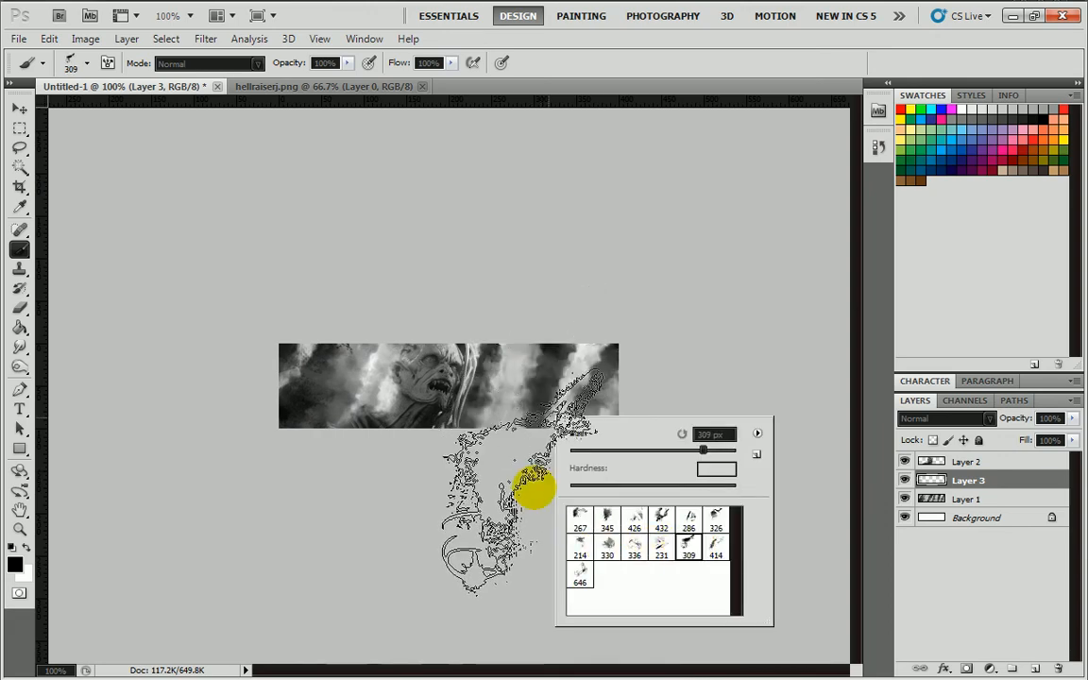
pyautogui.click(488, 586)
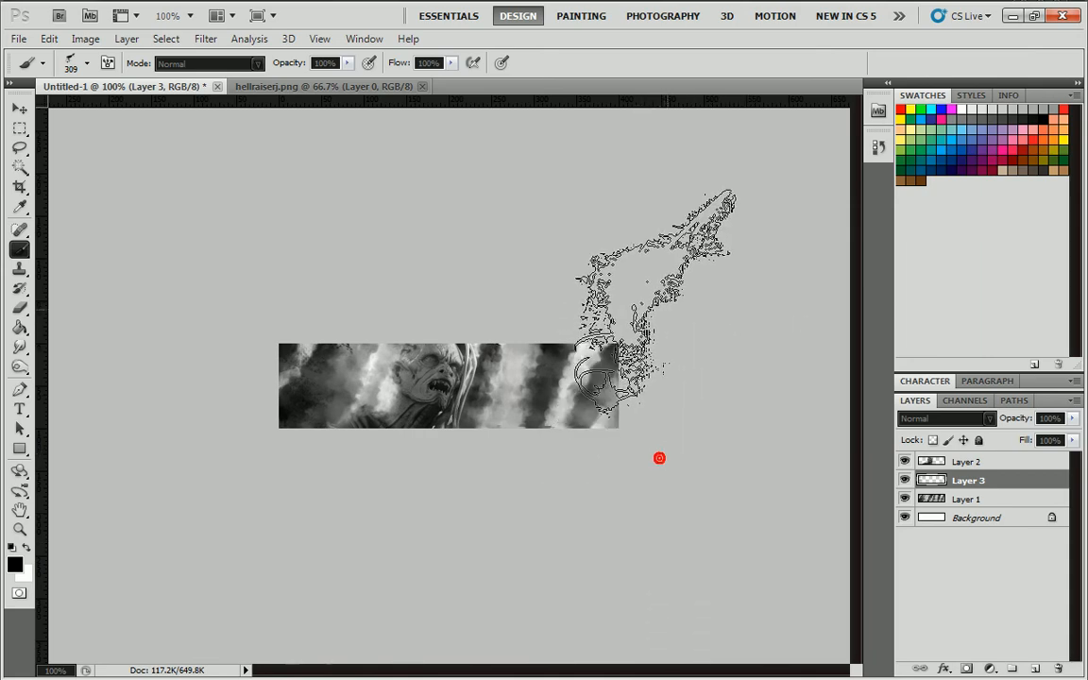
# Step: Select the 330 px decimation brush and stamp it in black on Layer 3 at the banner's lower right
pyautogui.rightClick(559, 416)
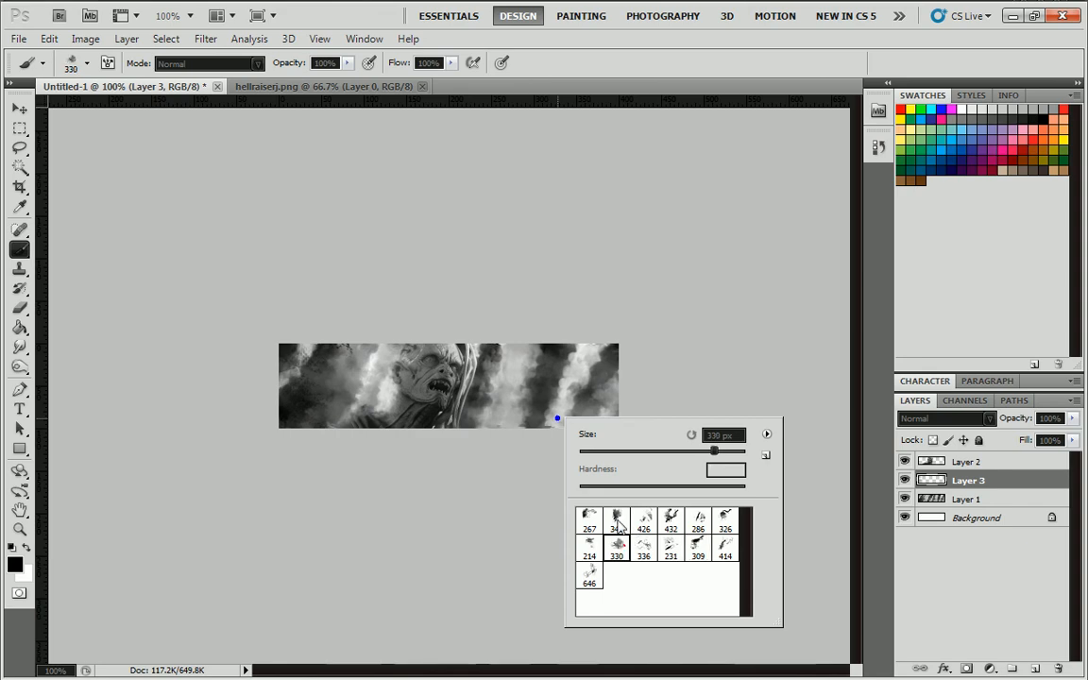
pyautogui.click(559, 401)
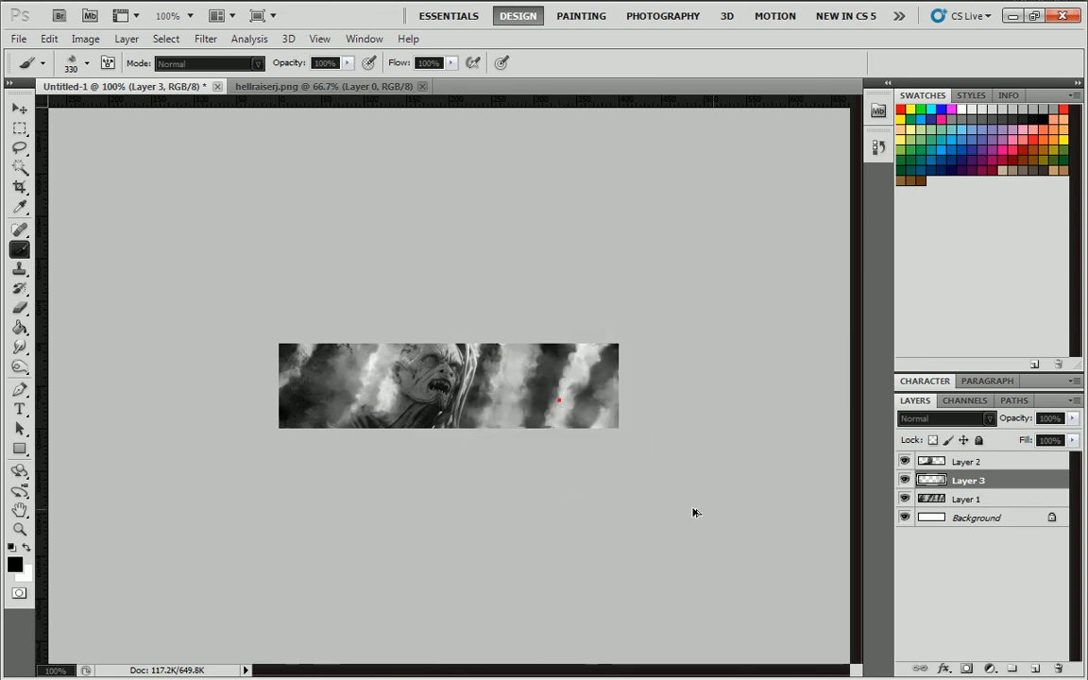
pyautogui.click(605, 416)
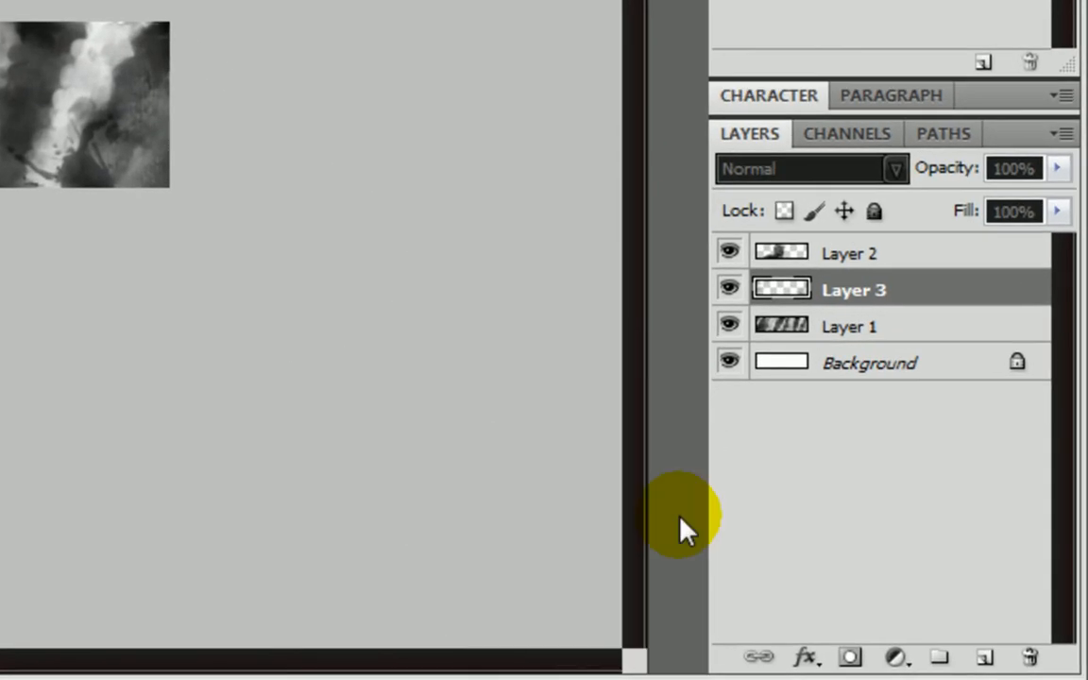
# Step: Add a Gradient Fill layer above Layer 3, compare several presets and choose the Red, Green preset
pyautogui.click(895, 658)
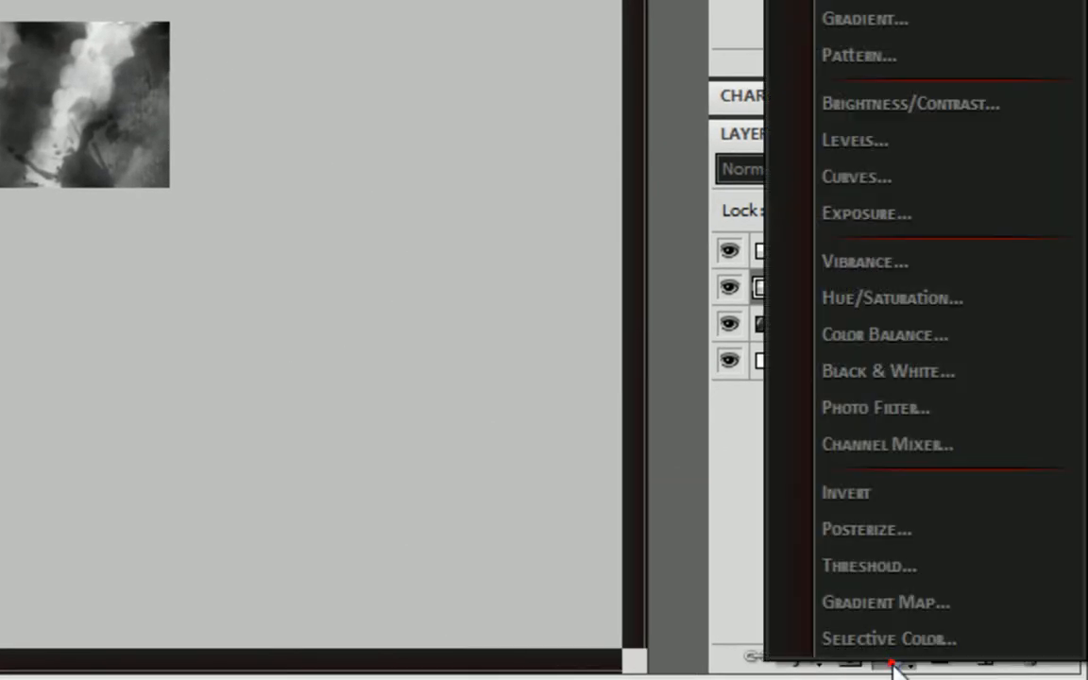
pyautogui.click(881, 23)
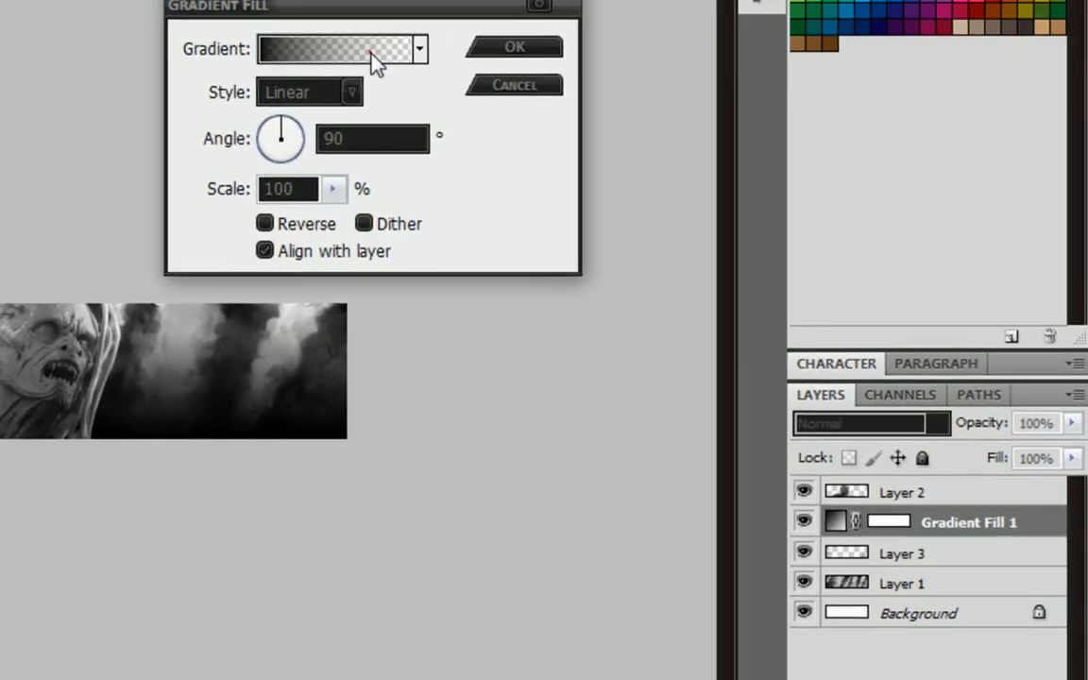
pyautogui.click(373, 54)
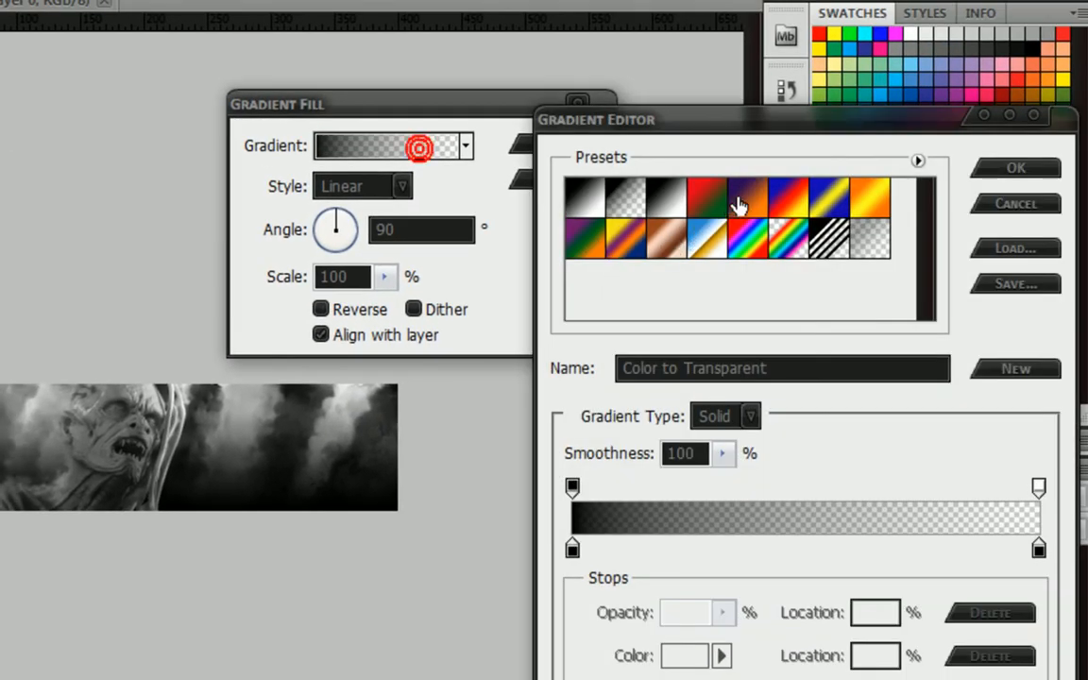
pyautogui.click(739, 206)
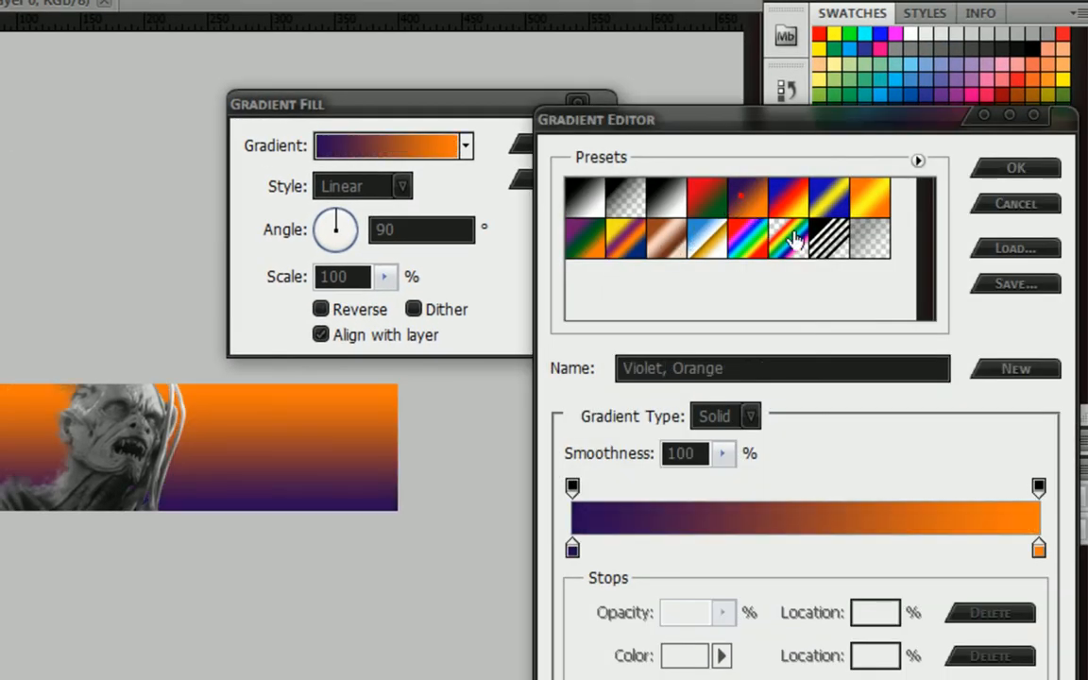
pyautogui.click(866, 208)
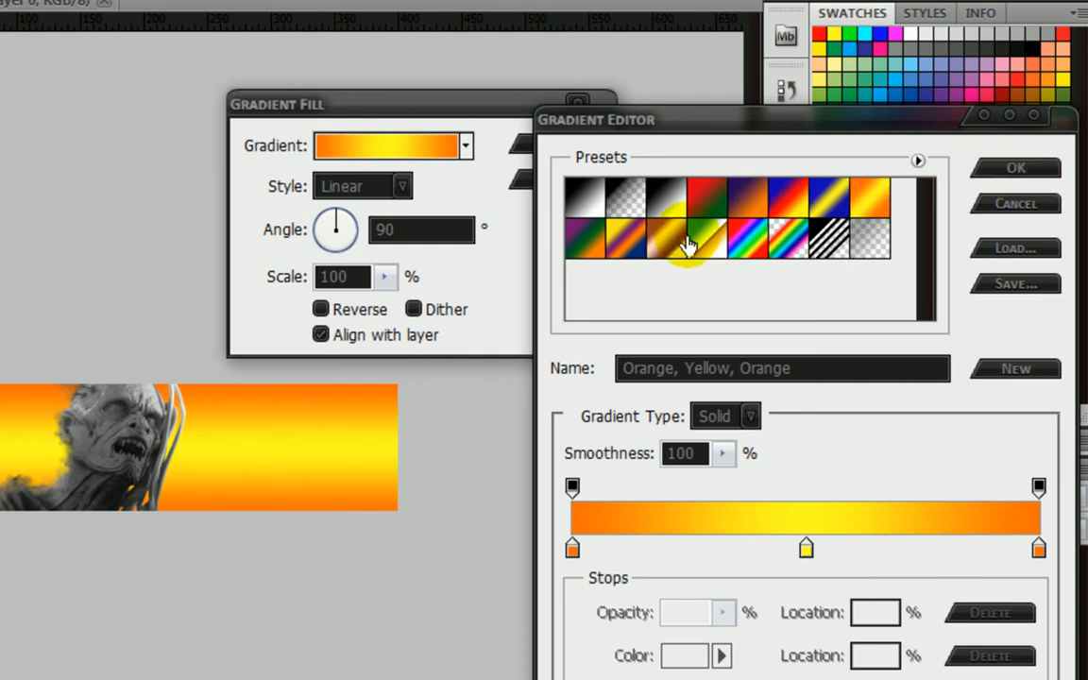
pyautogui.click(627, 247)
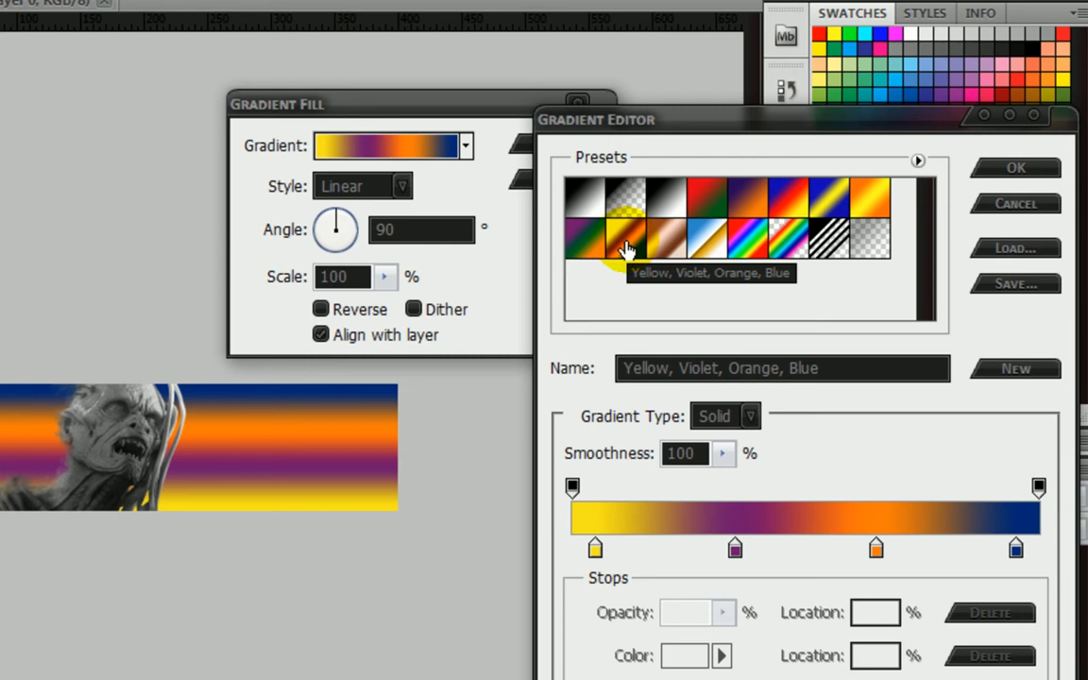
pyautogui.click(725, 208)
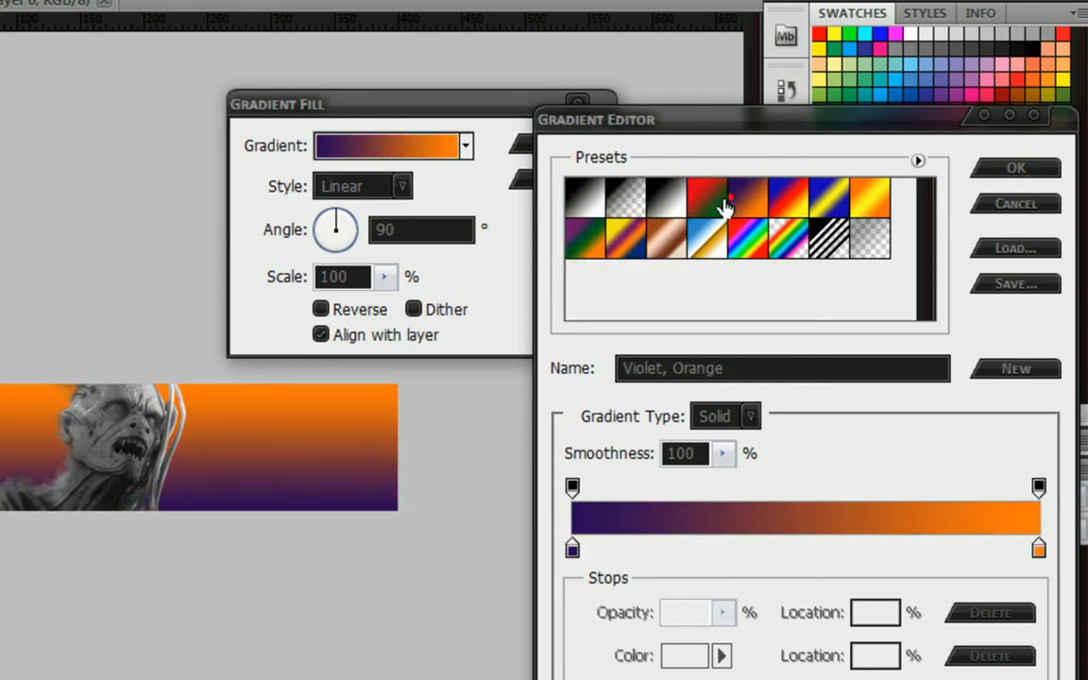
pyautogui.click(721, 207)
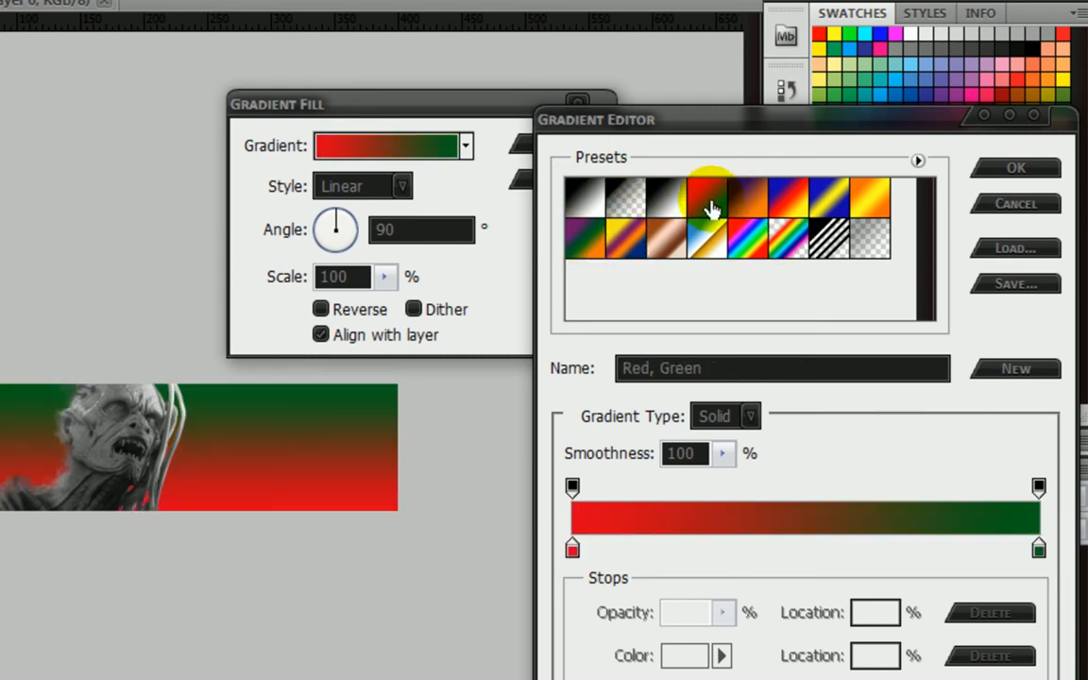
# Step: Recolour the gradient's red stop to blue (R 0, G 180, B 225) and its dark green stop to a brighter green, accepting the edited gradient
pyautogui.click(572, 549)
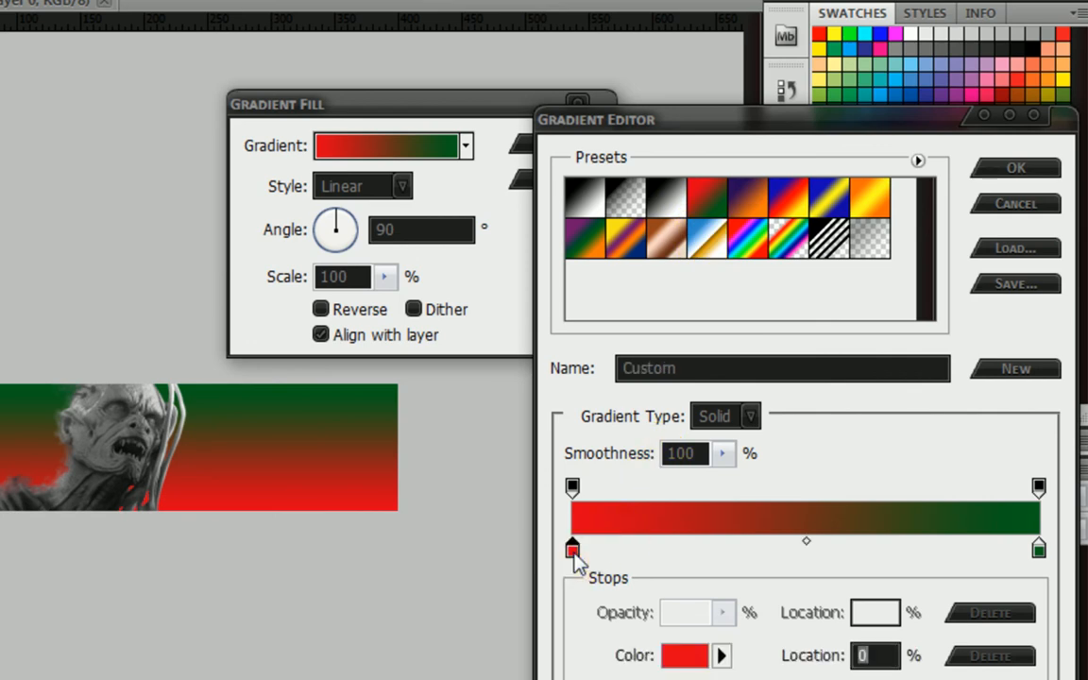
pyautogui.doubleClick(572, 549)
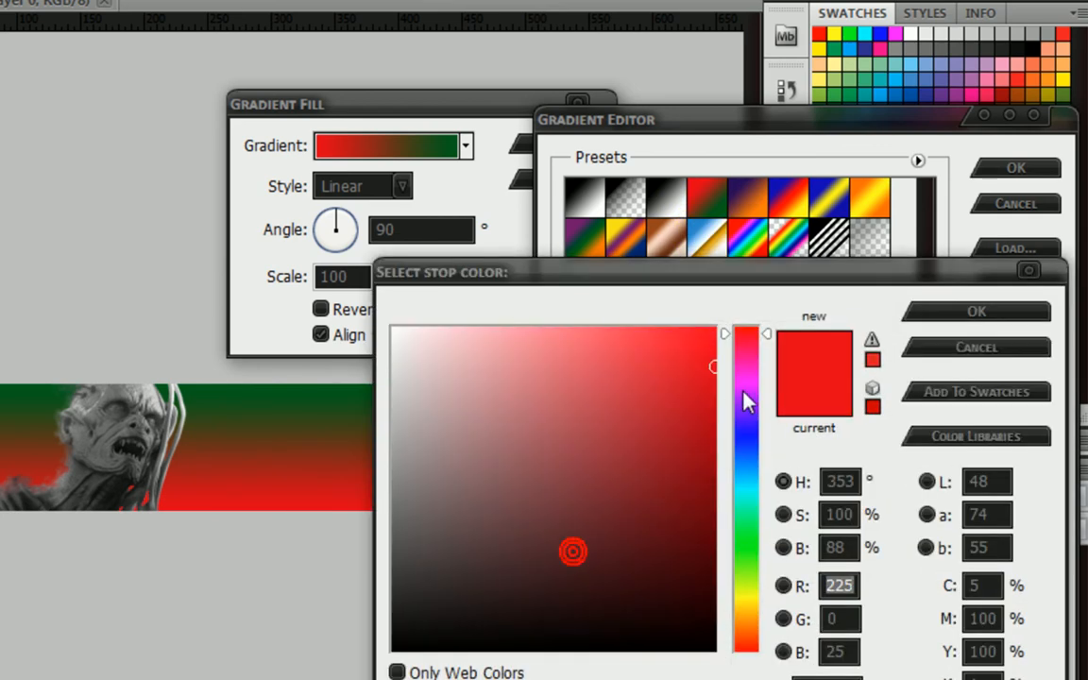
pyautogui.moveTo(743, 432); pyautogui.dragTo(772, 473)
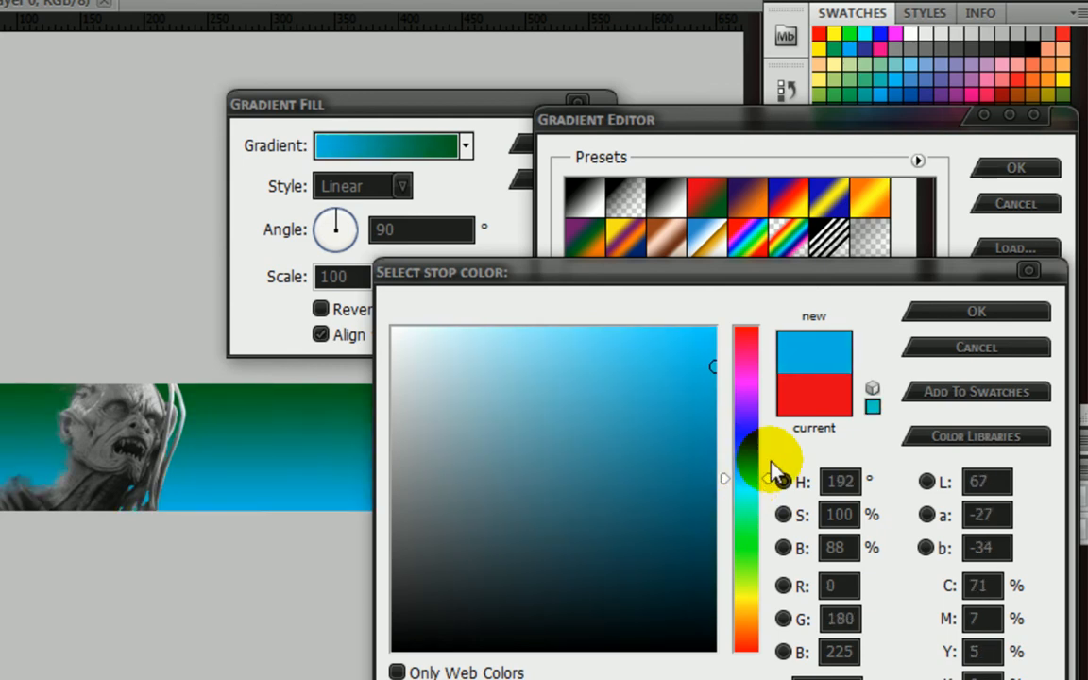
pyautogui.click(925, 314)
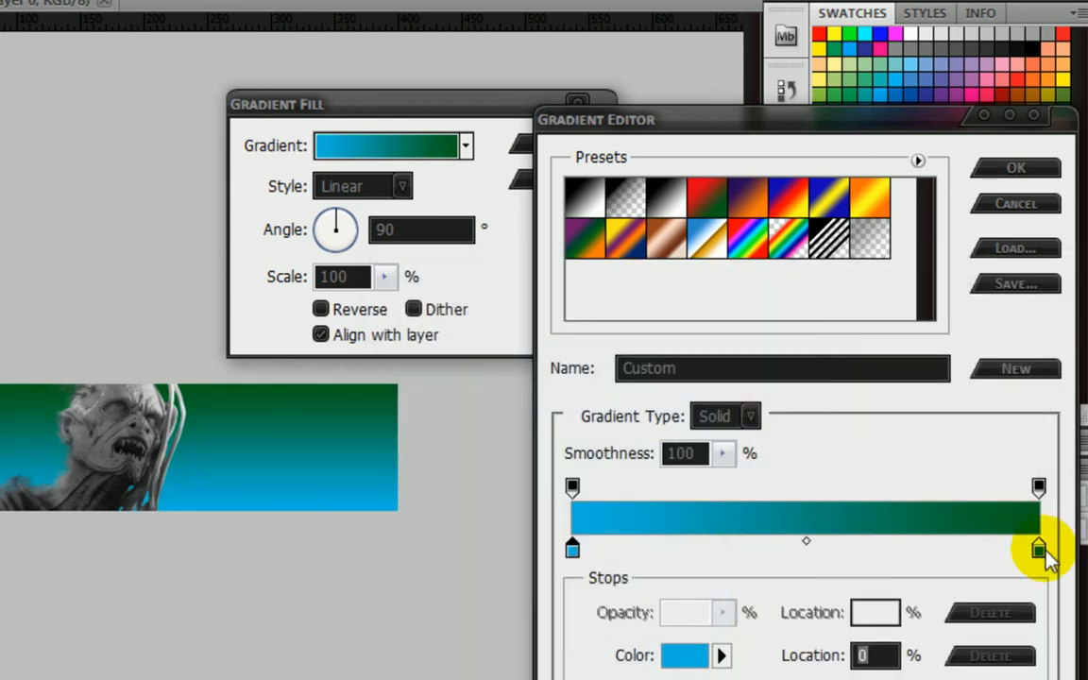
pyautogui.doubleClick(1039, 549)
pyautogui.moveTo(701, 448); pyautogui.dragTo(716, 394)
pyautogui.click(979, 314)
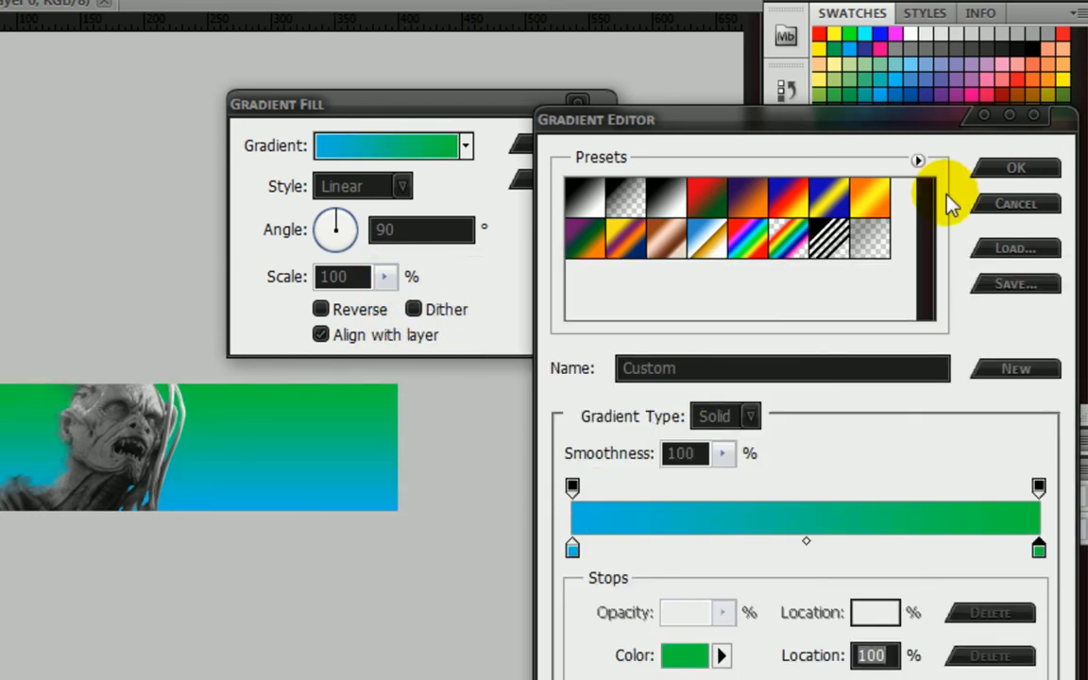
pyautogui.click(988, 163)
# Step: Try repositioning the gradient and rotating its angle, and return the angle to 90°
pyautogui.moveTo(252, 466)
pyautogui.mouseDown()
pyautogui.moveTo(251, 523)
pyautogui.moveTo(251, 474)
pyautogui.moveTo(250, 483)
pyautogui.mouseUp()
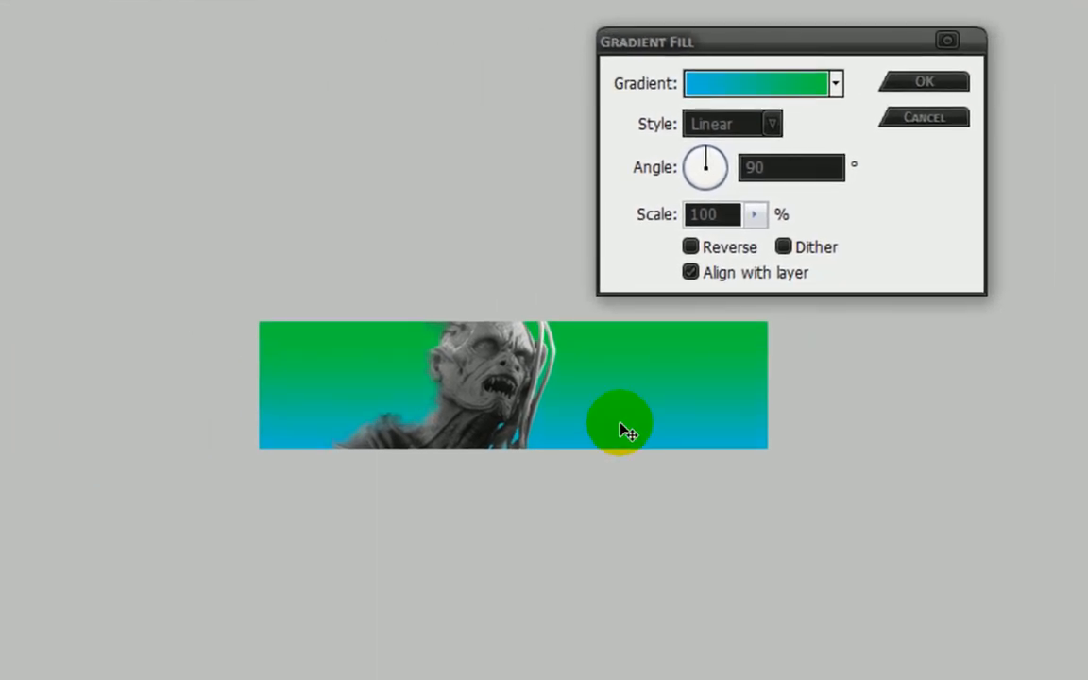
pyautogui.click(706, 165)
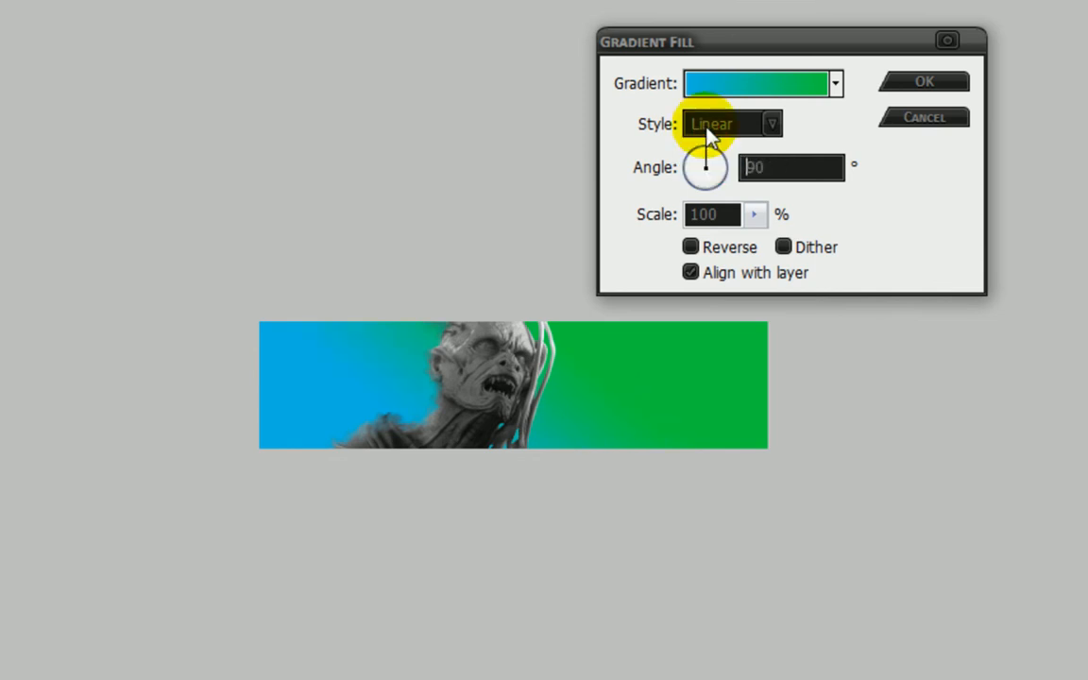
pyautogui.moveTo(706, 127); pyautogui.dragTo(706, 149)
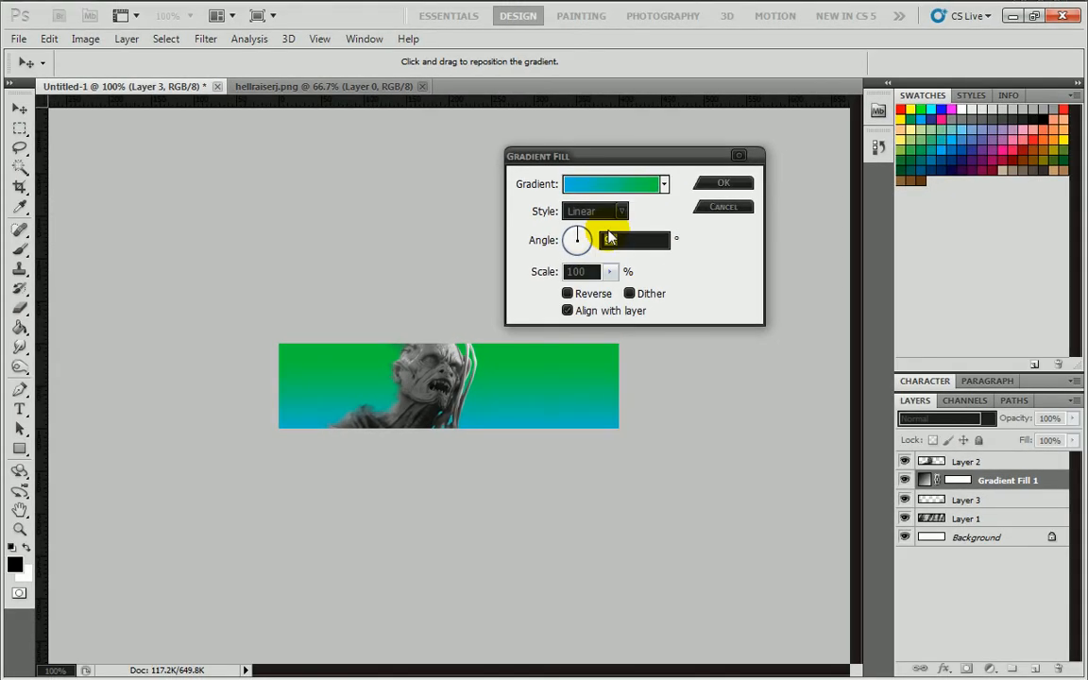
# Step: Try the Radial and Angle gradient styles with different scales, and apply the fill as Linear at 101% scale
pyautogui.click(768, 125)
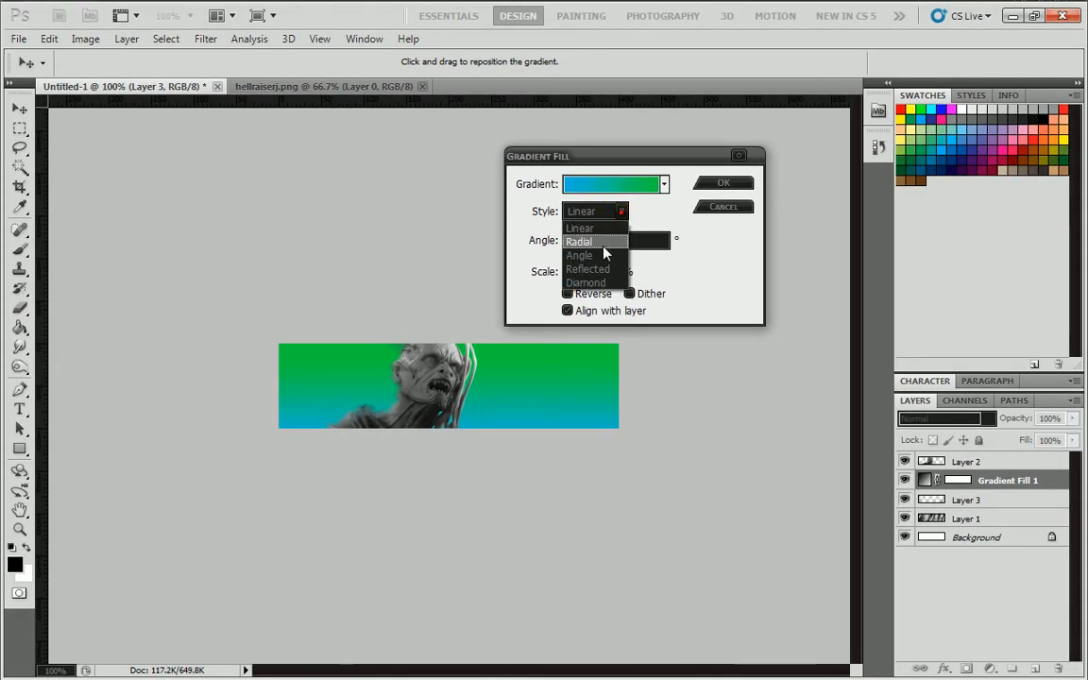
pyautogui.click(602, 243)
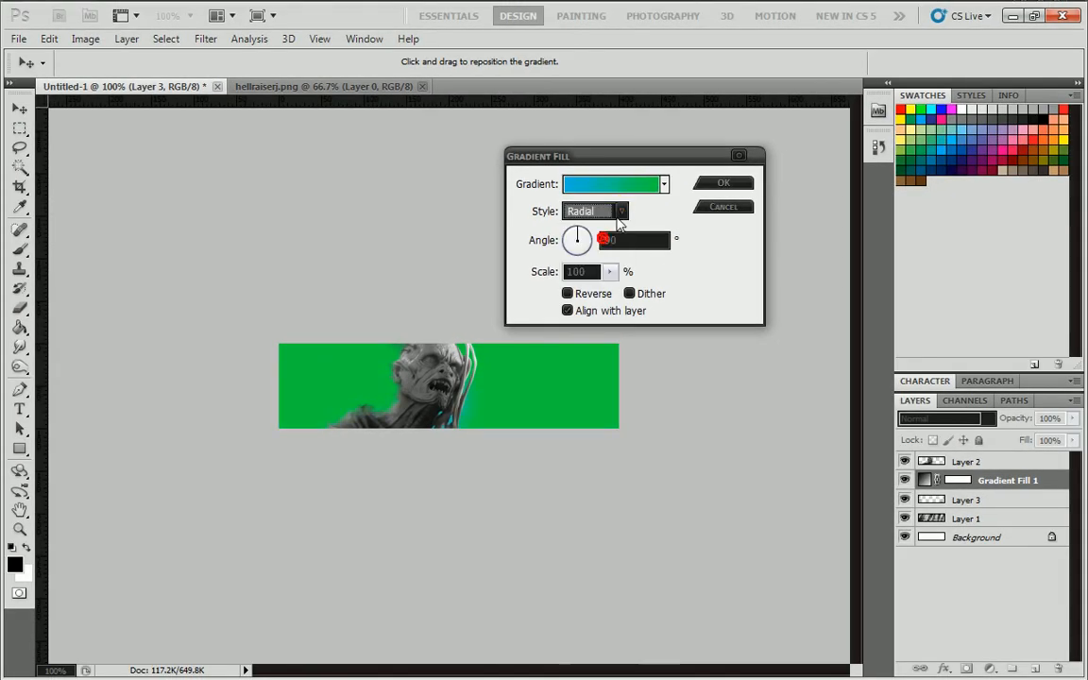
pyautogui.click(610, 272)
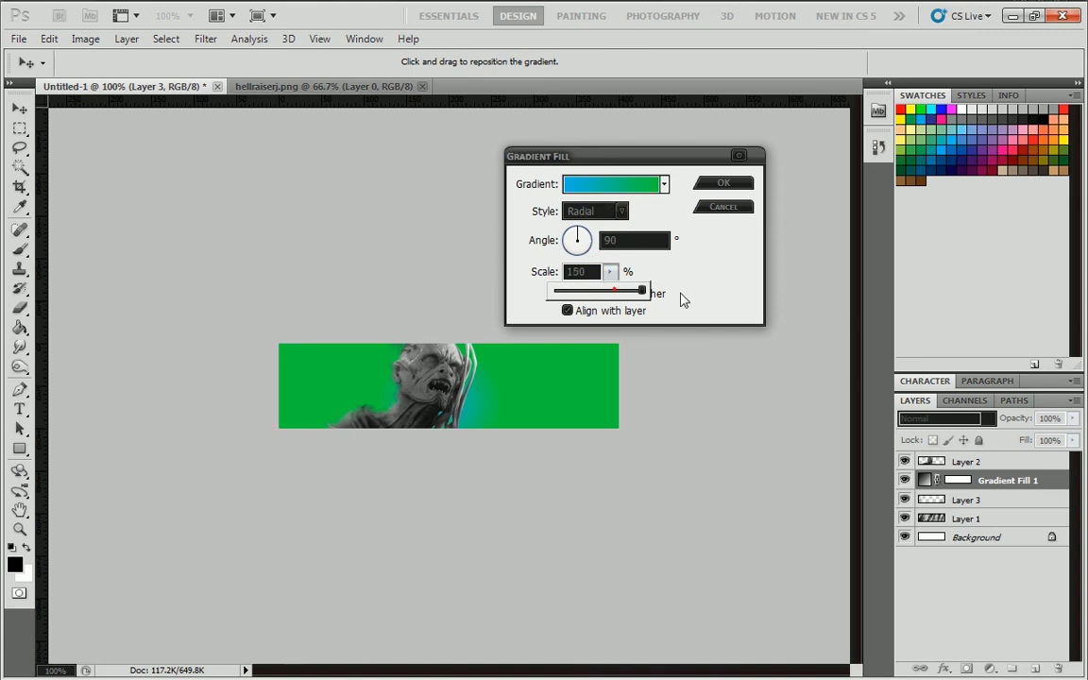
pyautogui.moveTo(641, 293); pyautogui.dragTo(612, 291)
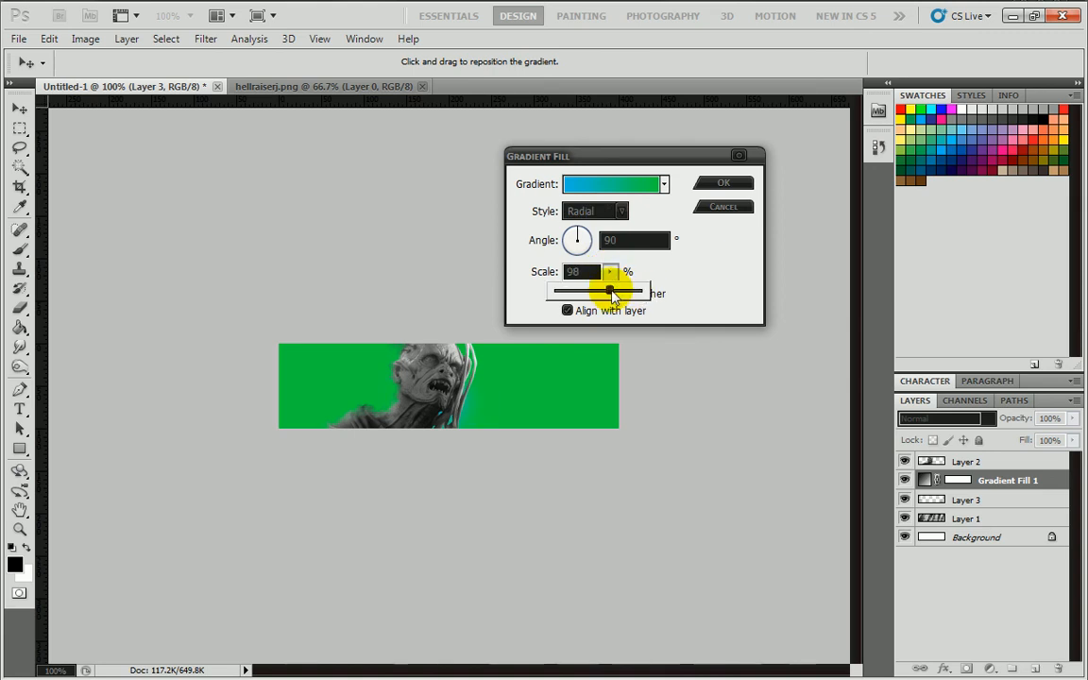
pyautogui.click(612, 210)
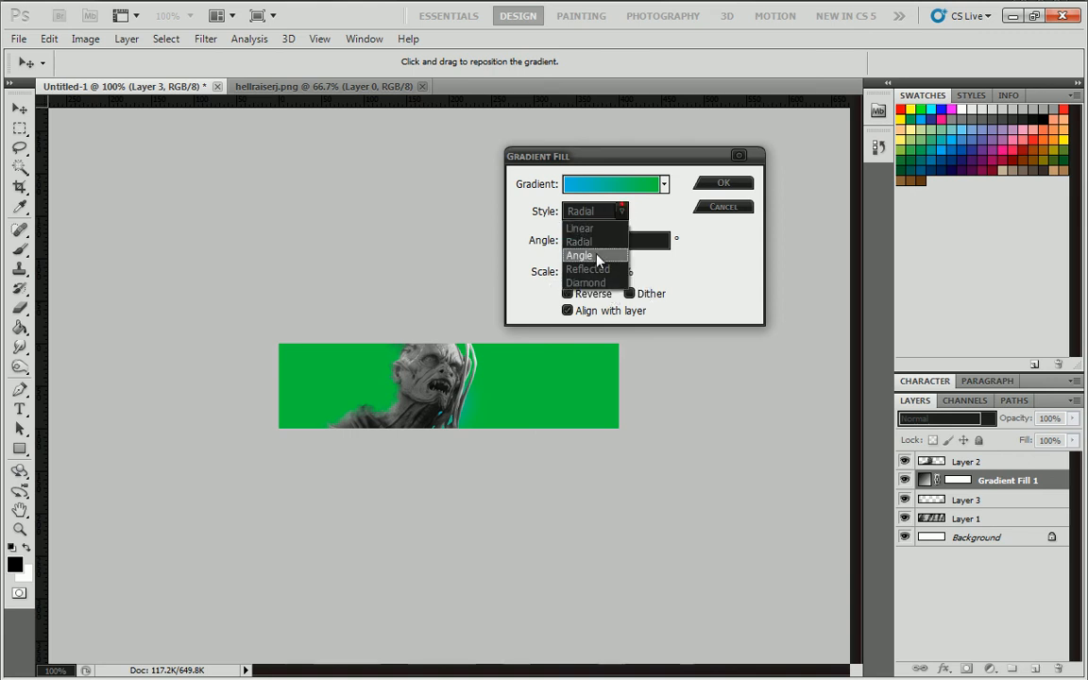
pyautogui.click(597, 256)
pyautogui.click(593, 211)
pyautogui.click(591, 227)
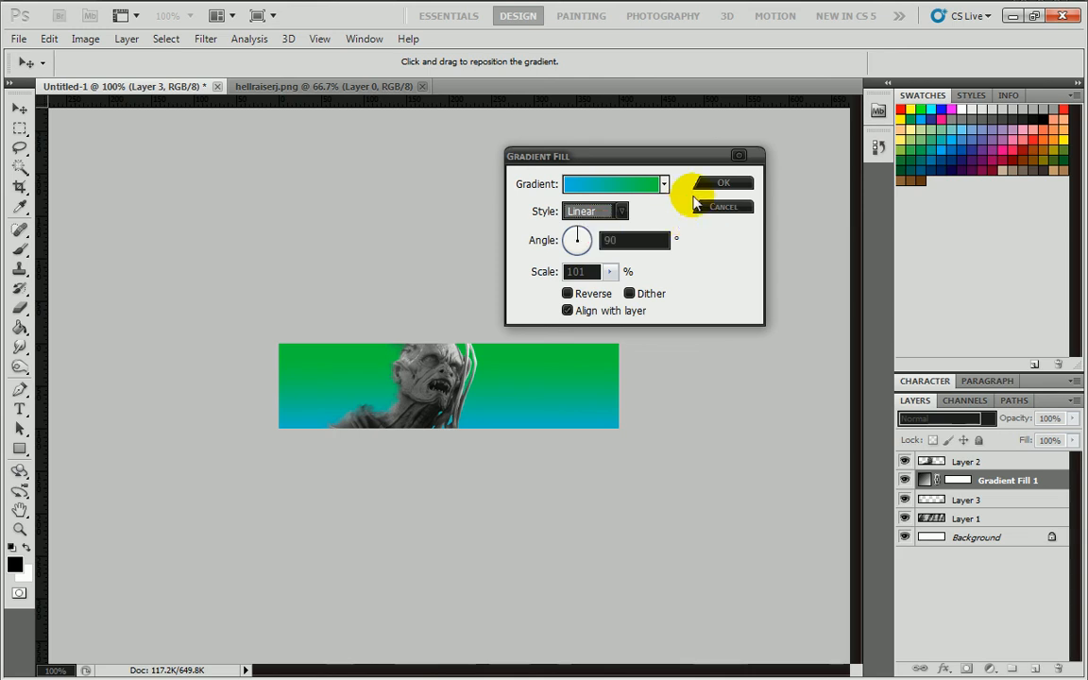
pyautogui.click(723, 182)
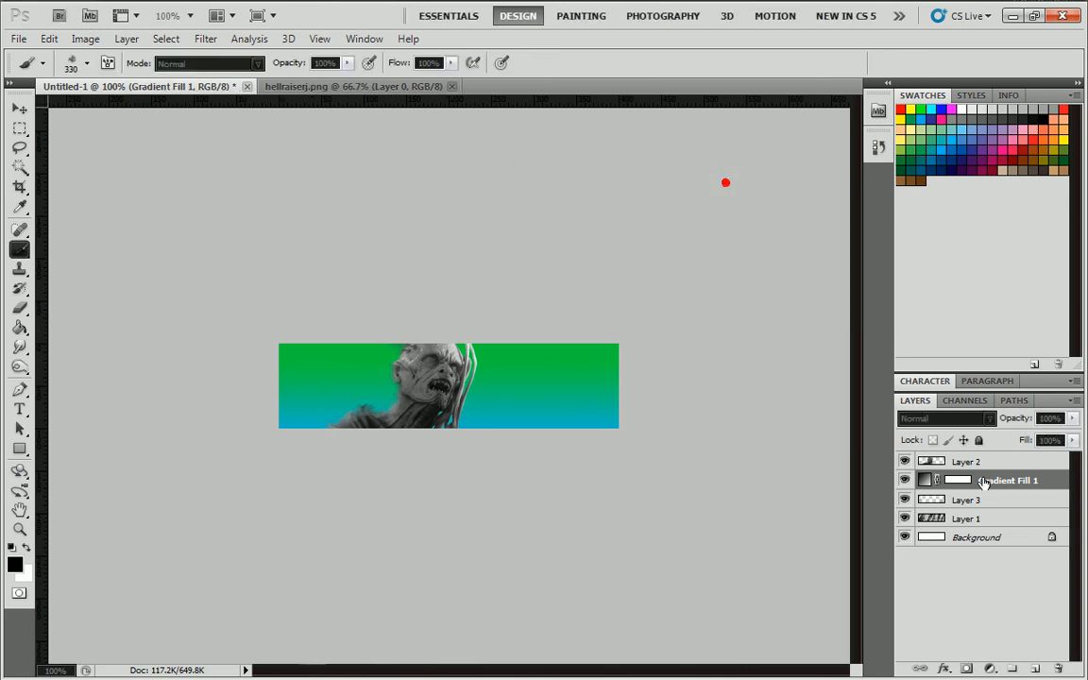
# Step: Move Gradient Fill 1 above Layer 2 and try its blend modes from Color Dodge through to Overlay
pyautogui.moveTo(988, 477); pyautogui.dragTo(993, 459)
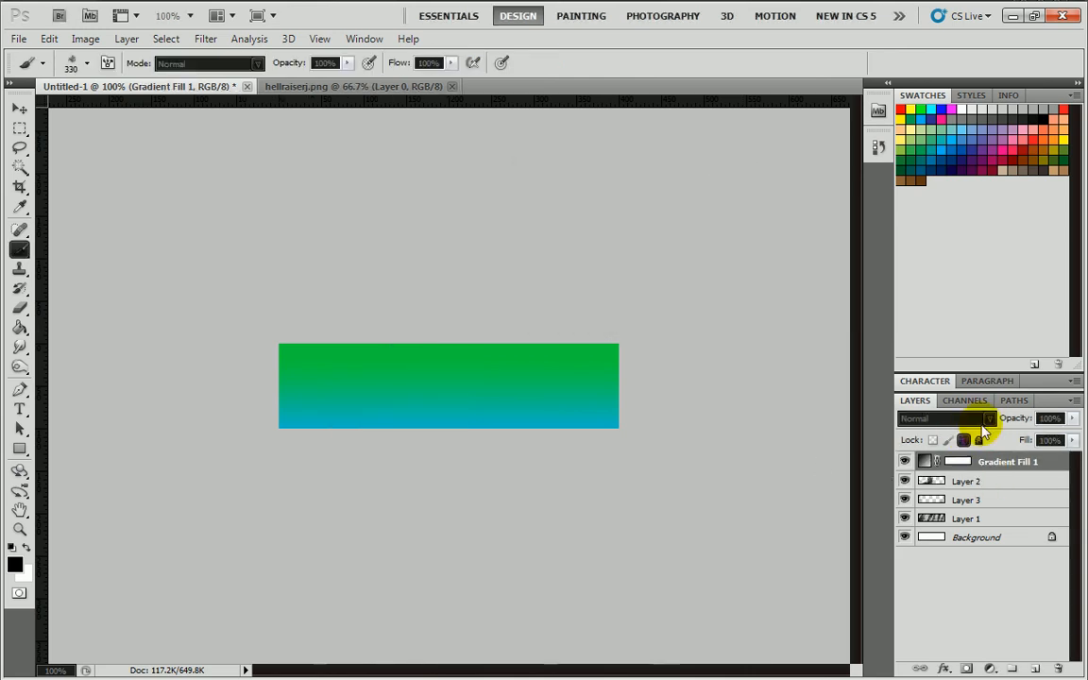
pyautogui.click(945, 418)
pyautogui.click(924, 159)
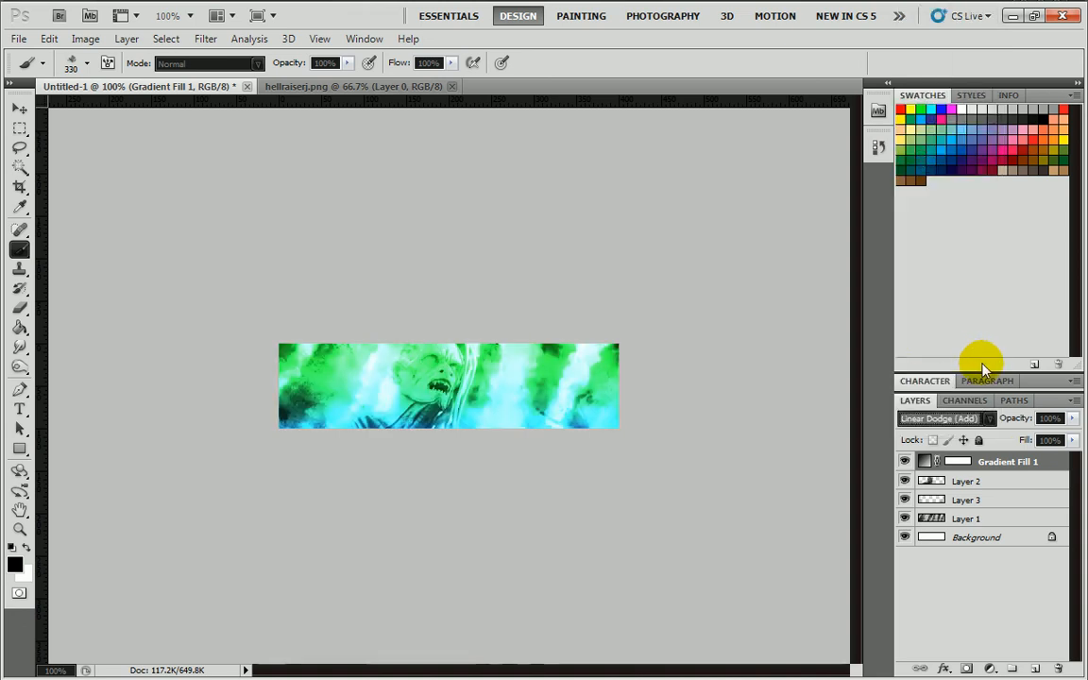
pyautogui.press('Down')
pyautogui.press('Down')
pyautogui.press('Down')
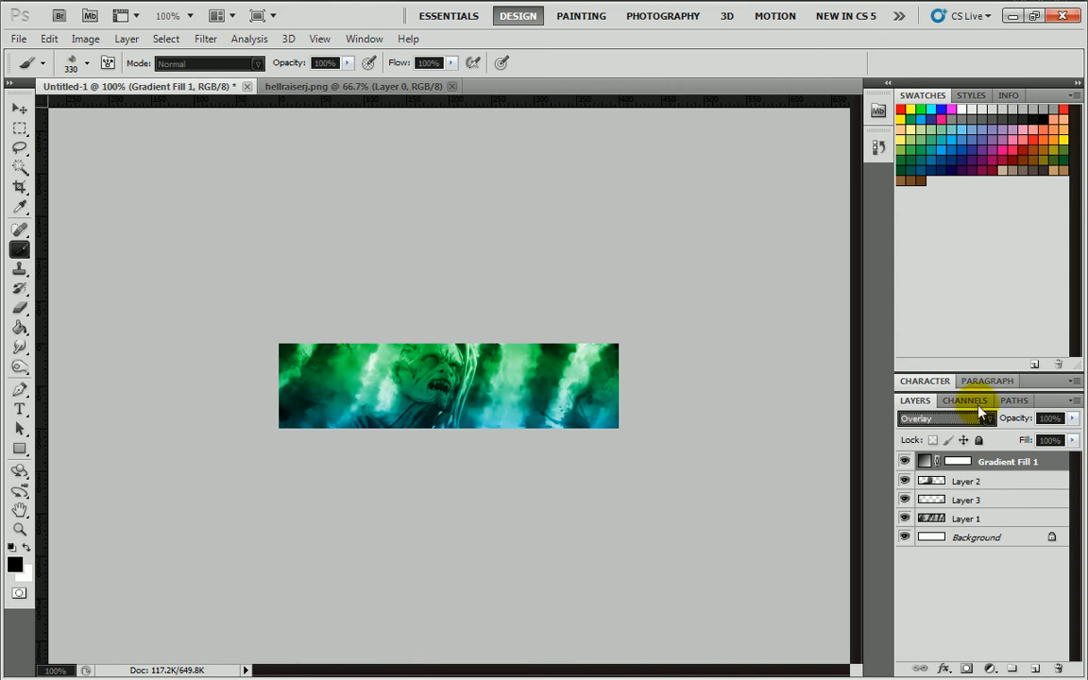
# Step: Try the Color Dodge blend mode on Gradient Fill 1 with its fill lowered to 47%
pyautogui.click(945, 419)
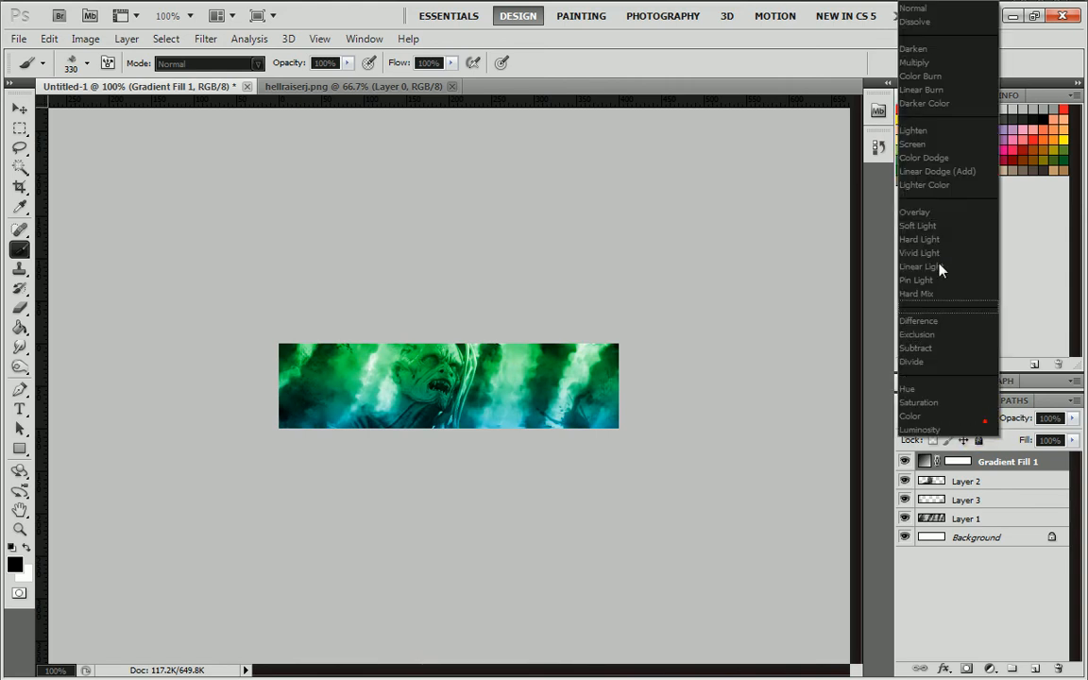
pyautogui.click(918, 158)
pyautogui.moveTo(1072, 440); pyautogui.dragTo(1029, 469)
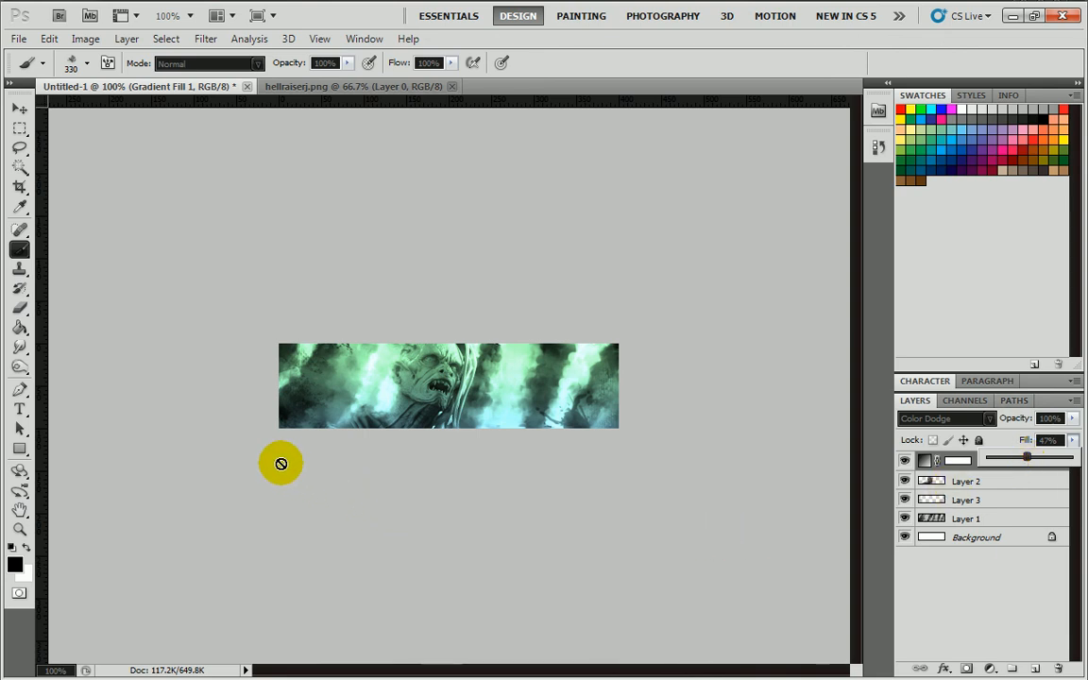
# Step: Try Linear Dodge (Add) on Gradient Fill 1, lower its fill to 25% and switch its blend mode to Lighter Color
pyautogui.click(942, 418)
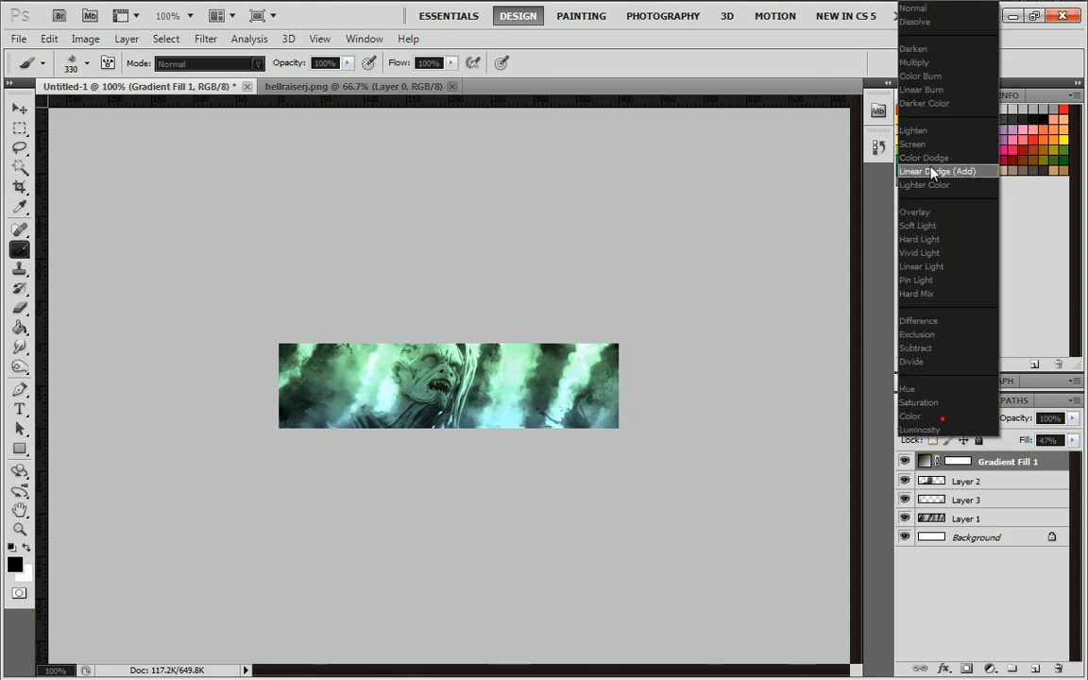
pyautogui.click(933, 171)
pyautogui.click(1072, 441)
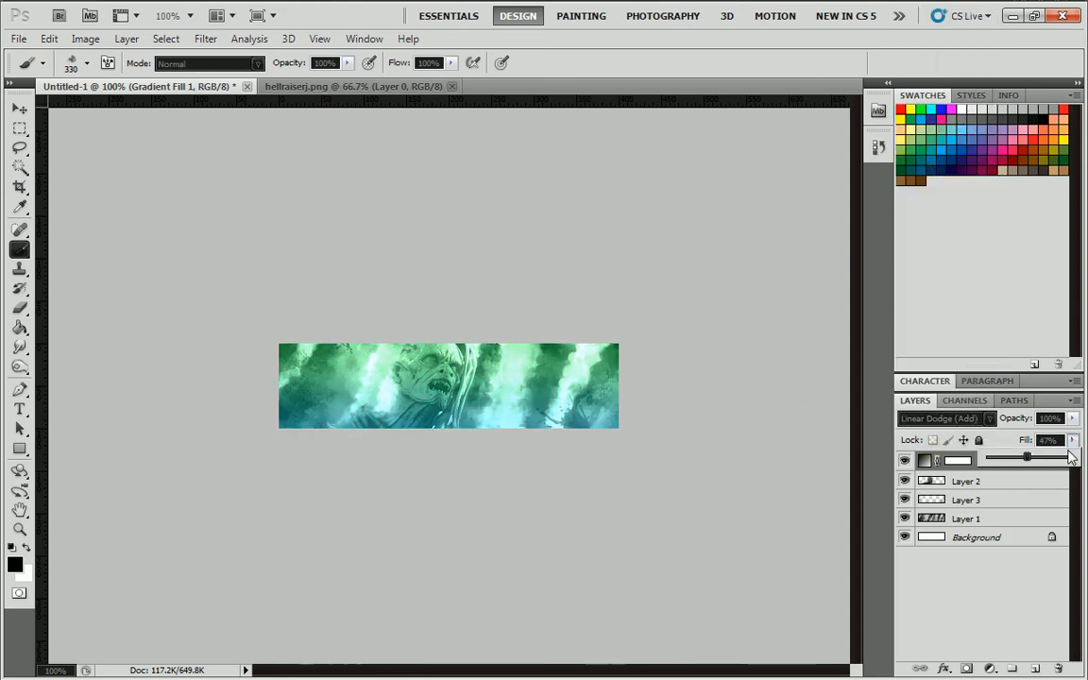
pyautogui.moveTo(1015, 460); pyautogui.dragTo(1007, 462)
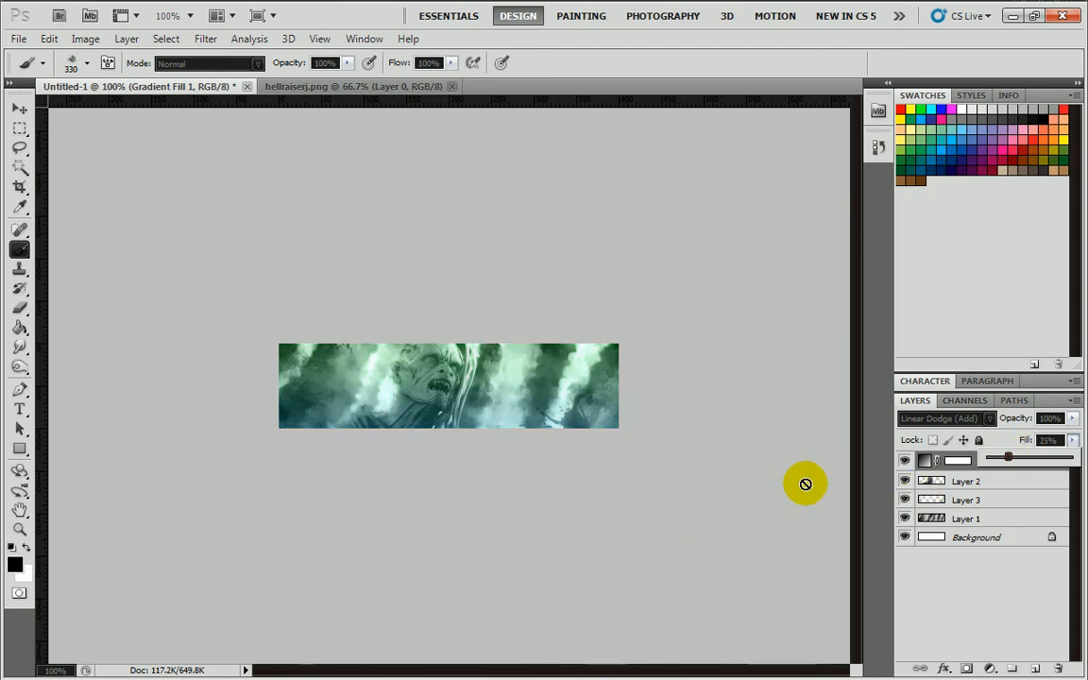
pyautogui.click(933, 417)
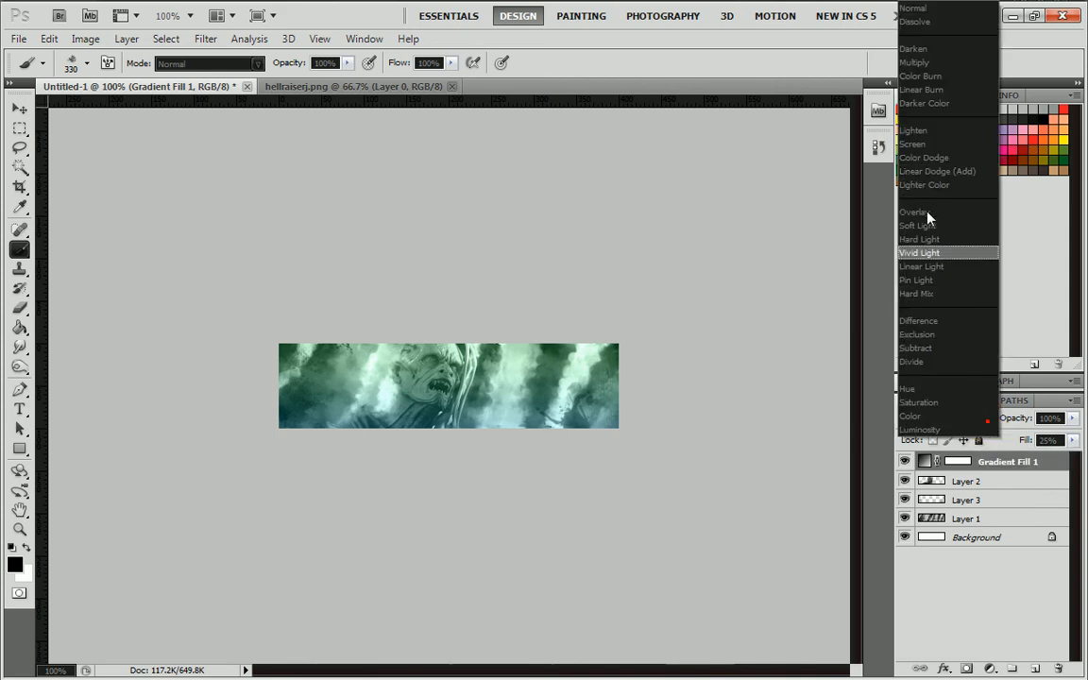
pyautogui.click(925, 185)
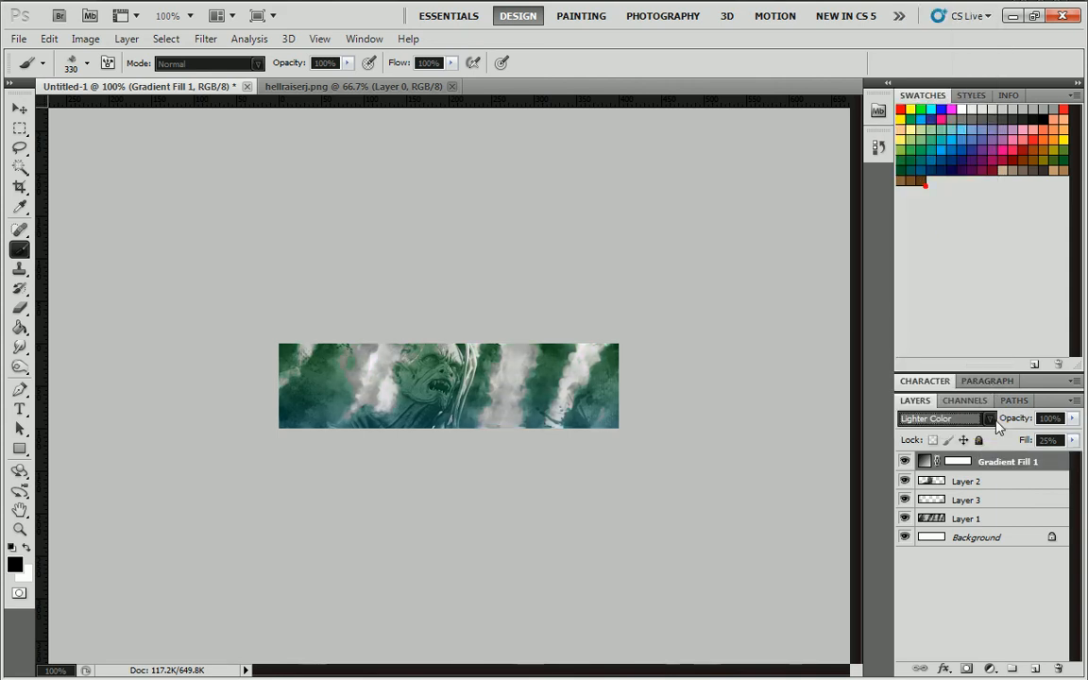